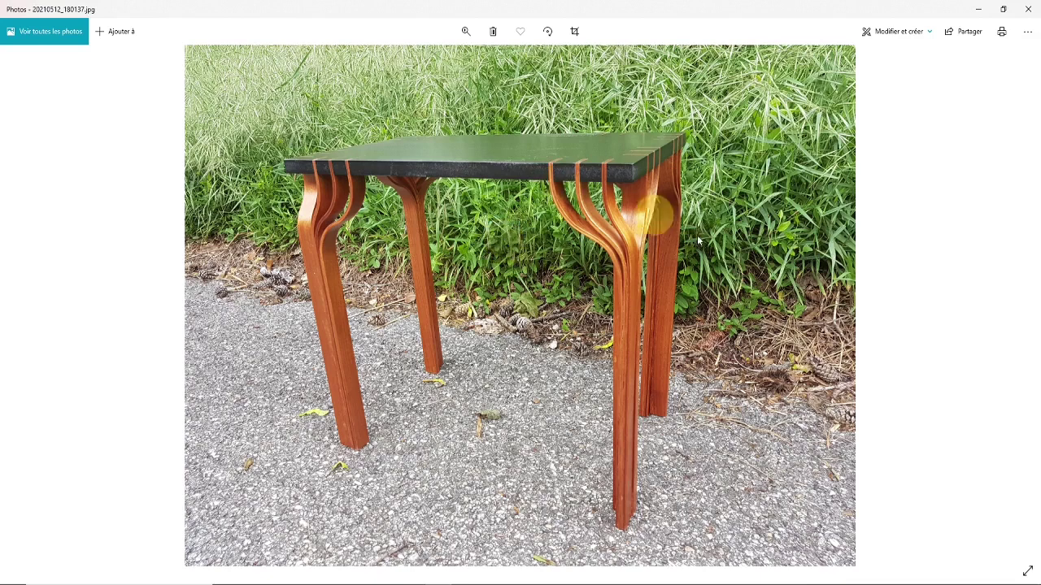
Step: Look through the reference photos of the finished table, its bent legs and the clamped gluing mould
key("Right")
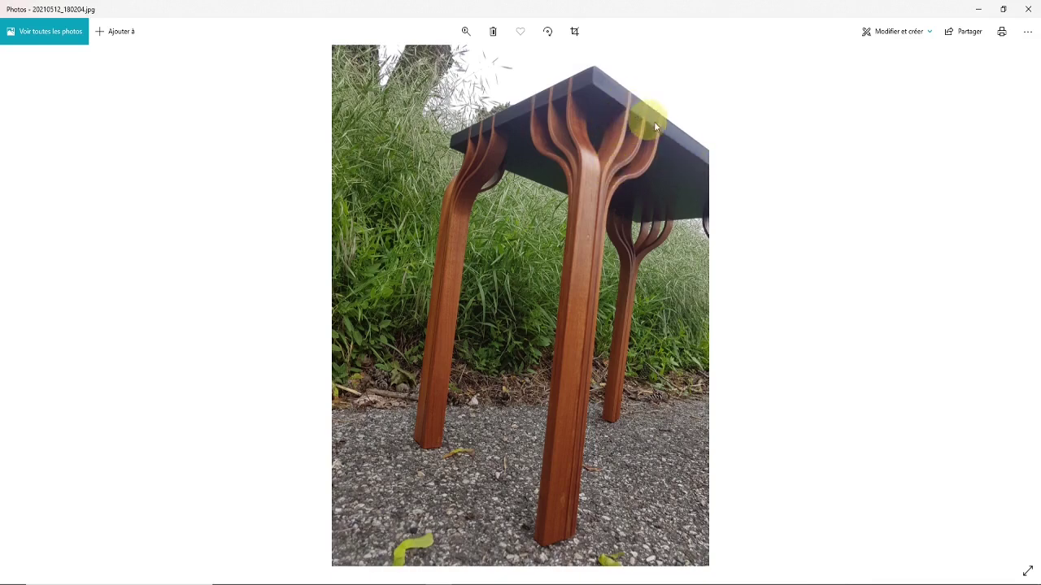
key("Right")
key("Right")
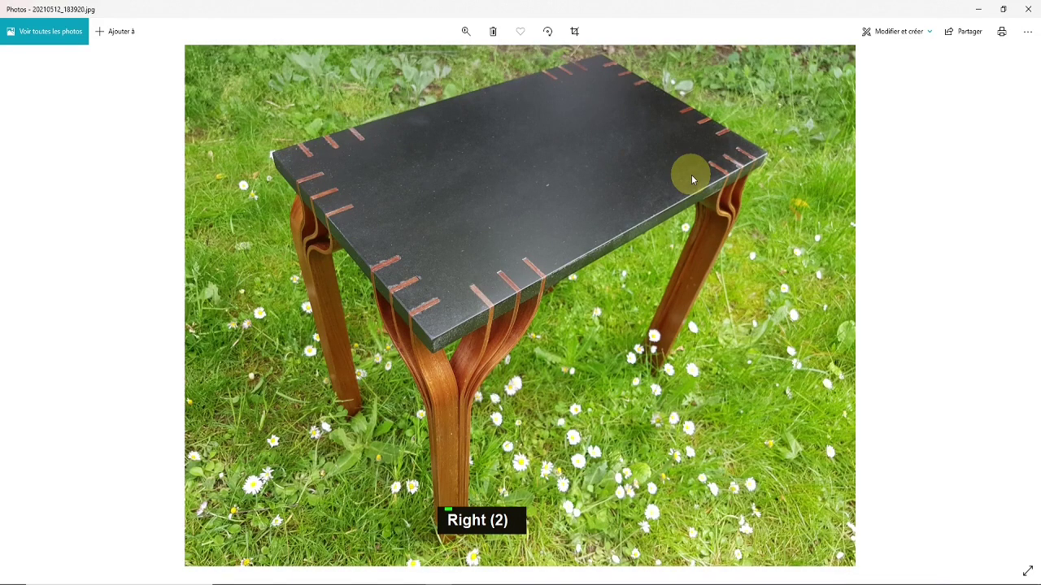
key("Right")
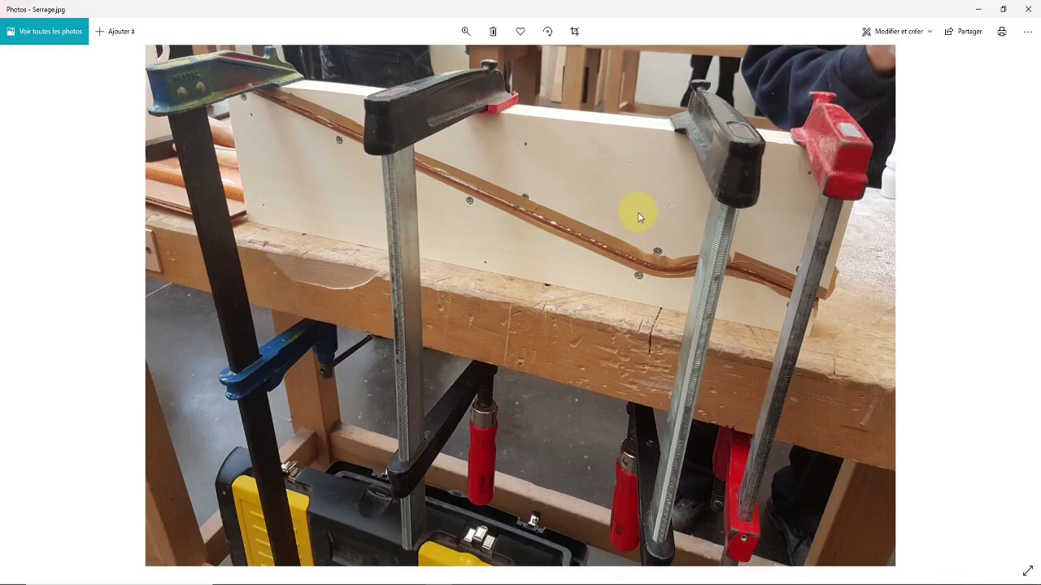
key("Right")
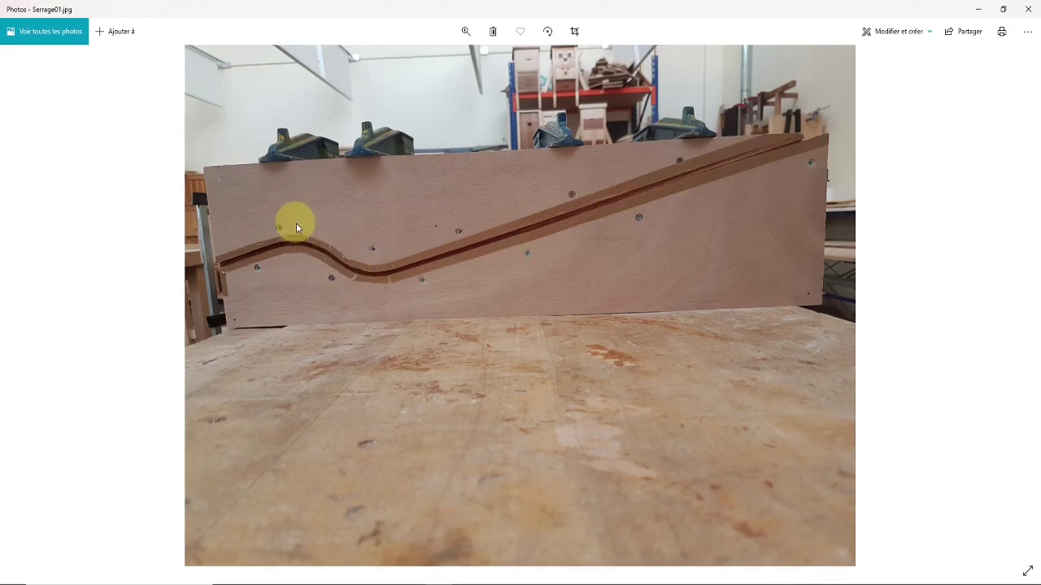
Step: Switch to SketchUp and draw a 450 mm vertical line up from the red axis, then a shorter horizontal line from its upper end
key("alt+Tab")
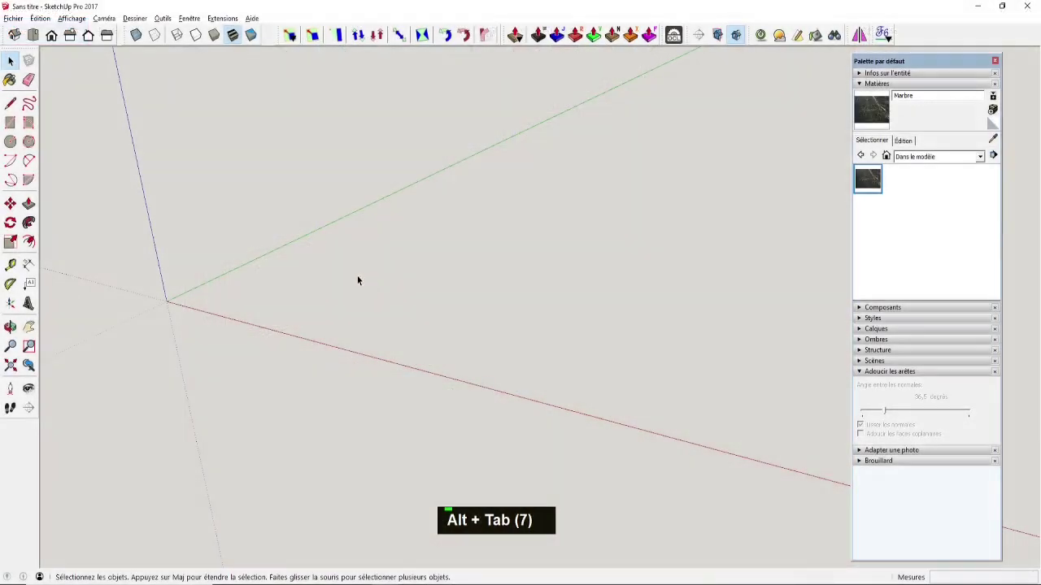
key("l")
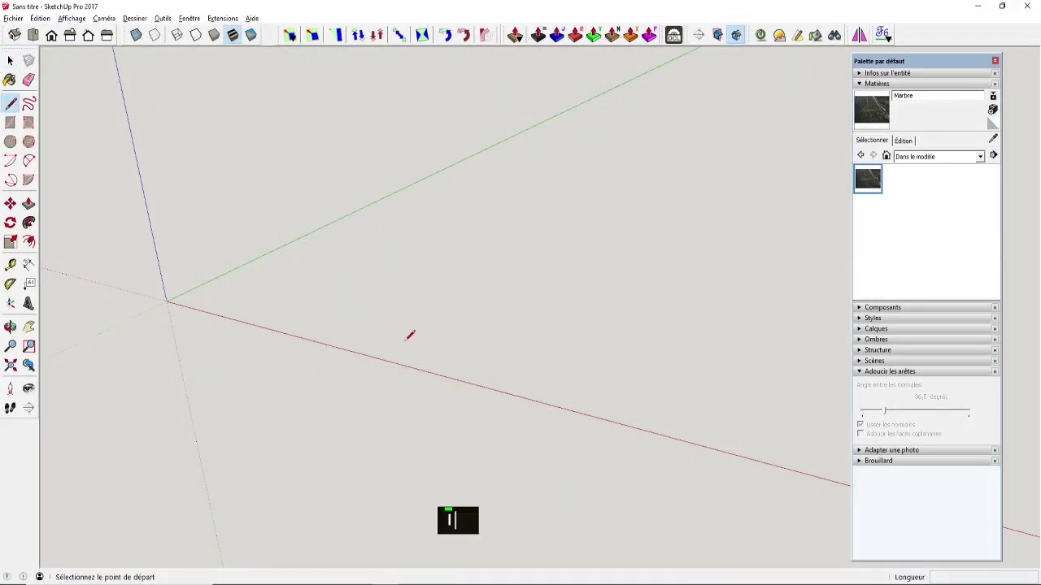
left_click(443, 376)
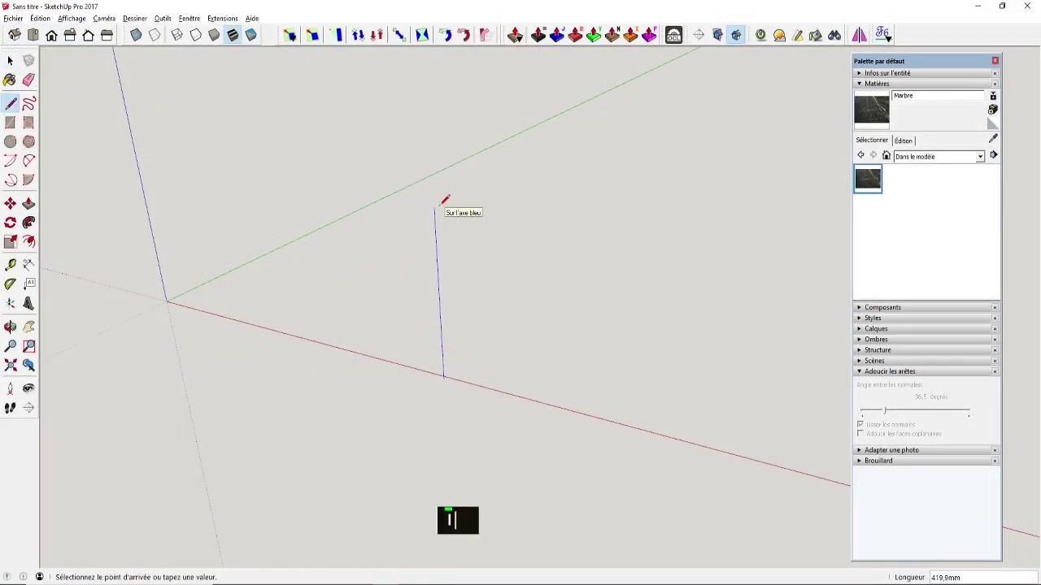
type("450")
key("Return")
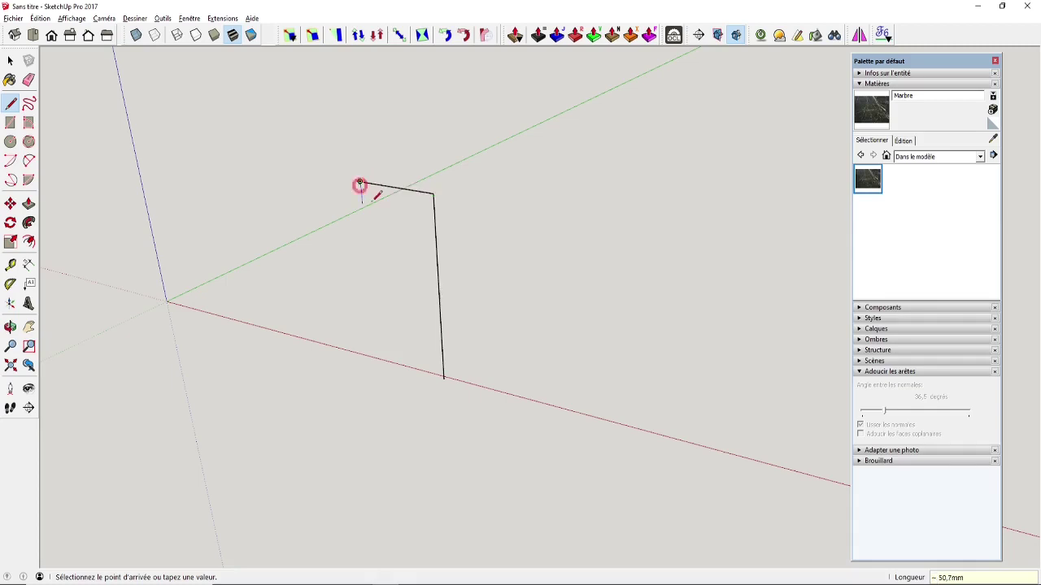
left_click(360, 182)
middle_click_drag(376, 200, 409, 225, "shift")
key("space")
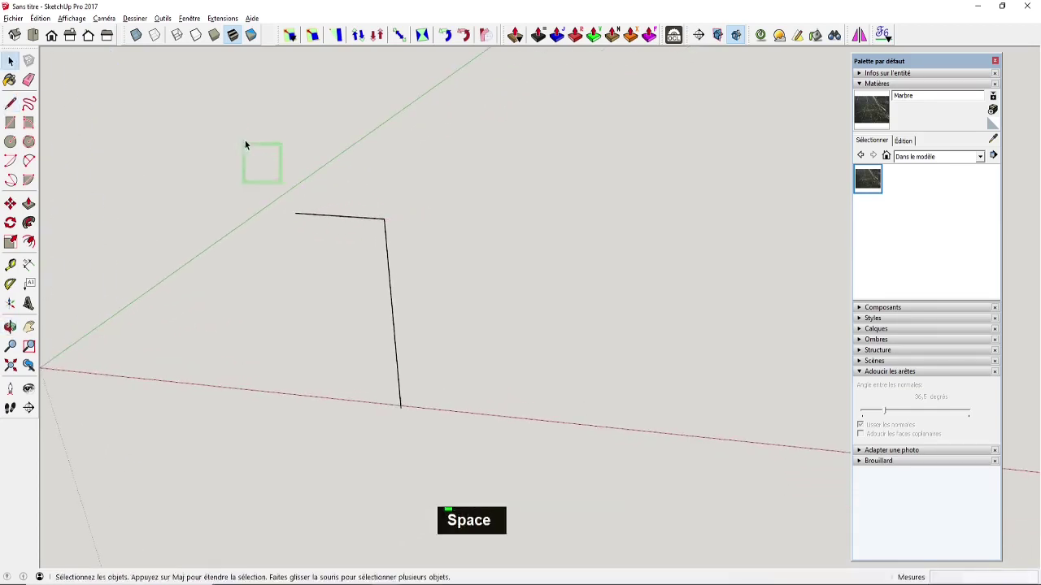
Step: Show the model in front view and place a vertical guide 30 mm inside the vertical line
left_click(51, 35)
left_click(377, 212)
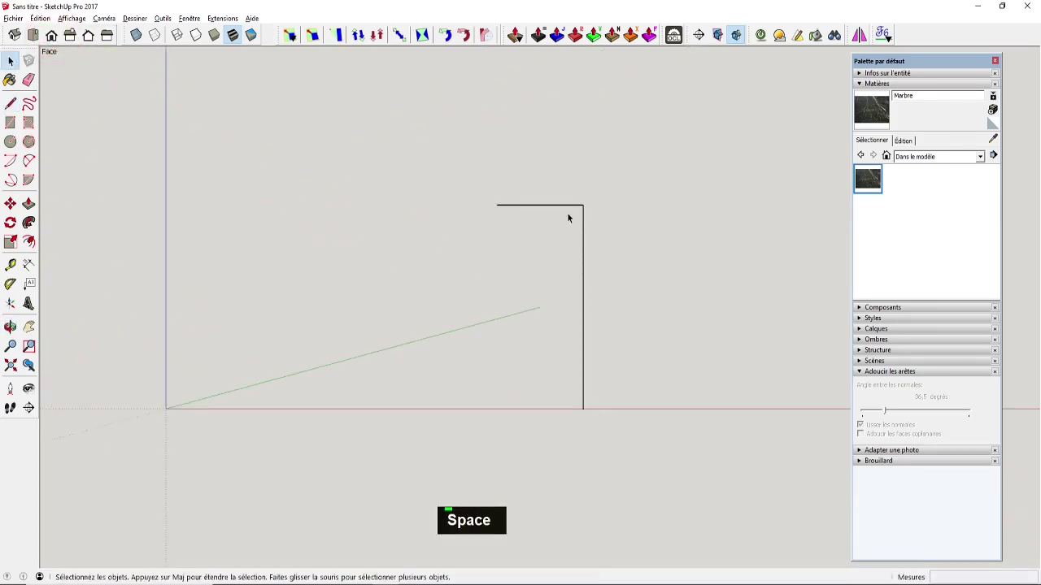
scroll(571, 216, "up", 2)
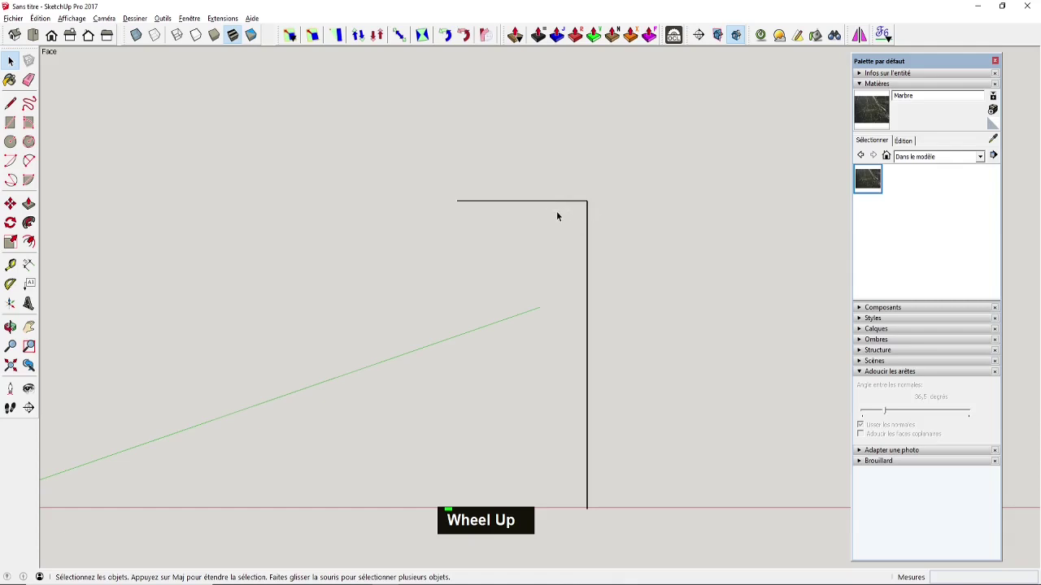
key("t")
left_click(587, 221)
left_click(562, 214)
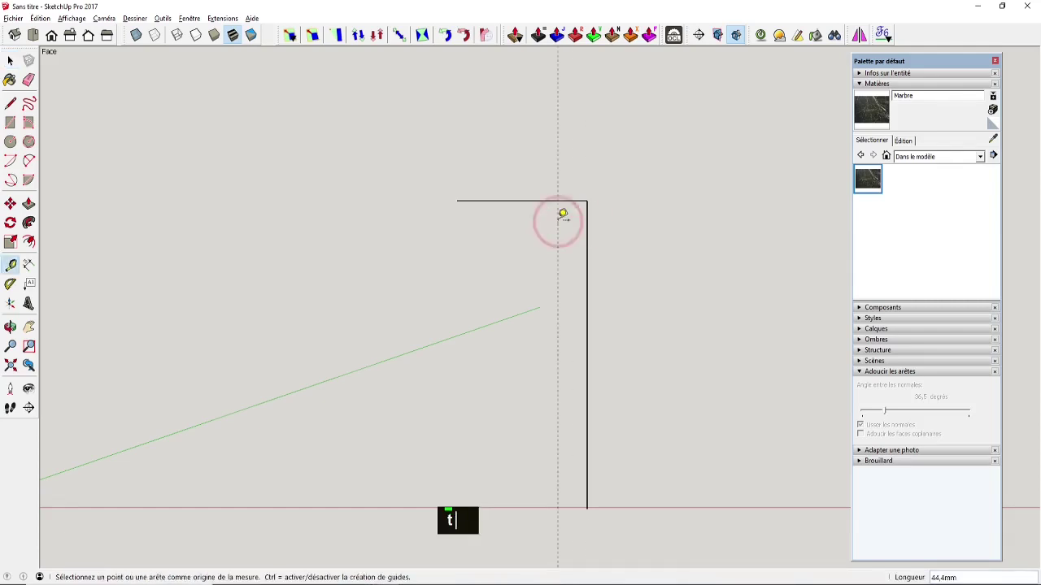
type("30")
key("Return")
key("space")
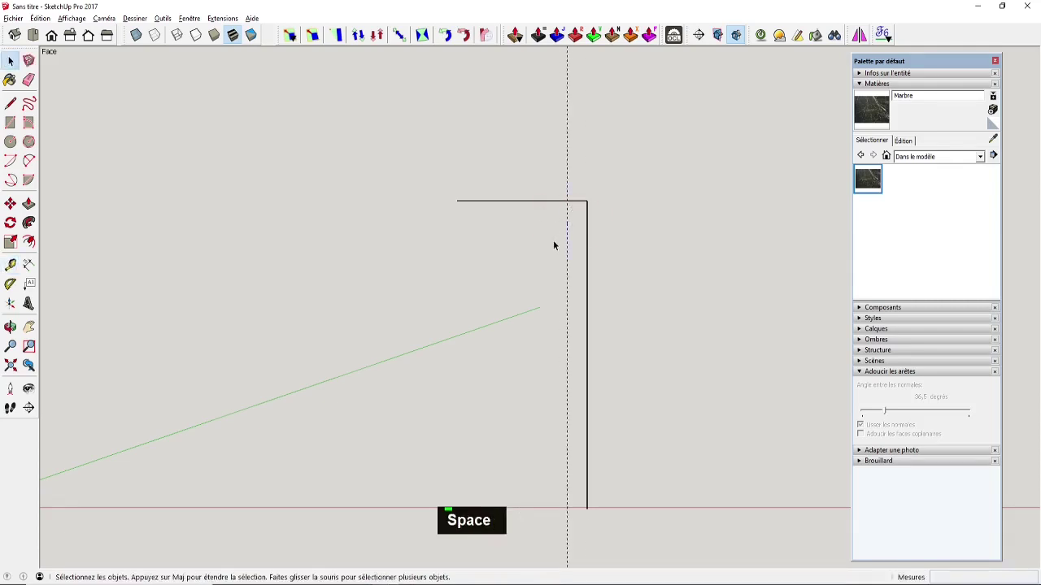
Step: Copy the vertical guide inward twice at 30 mm spacing using the *2 multiplier
key("m")
left_click(567, 192)
type("*2")
key("Return")
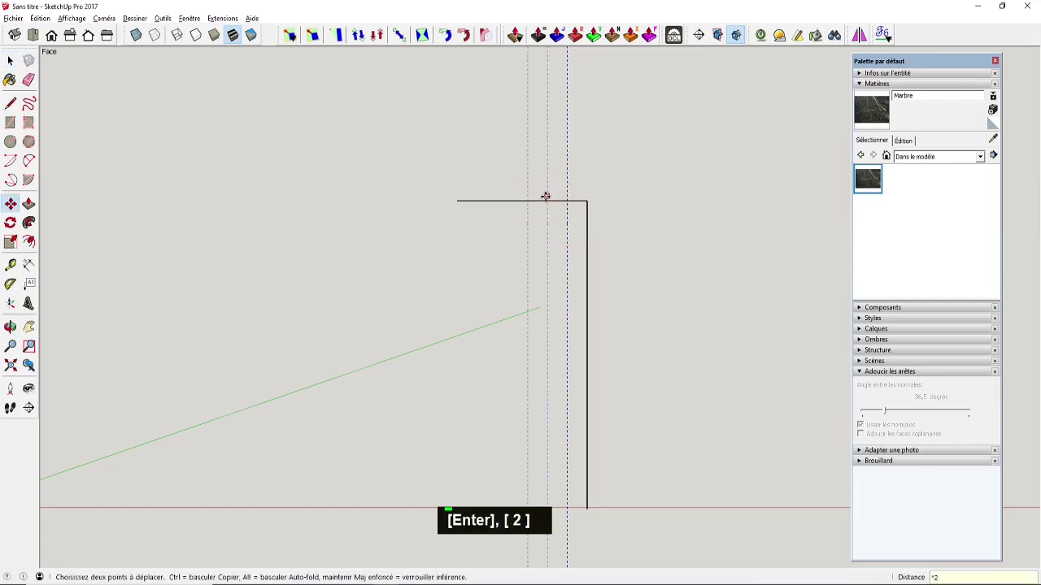
key("space")
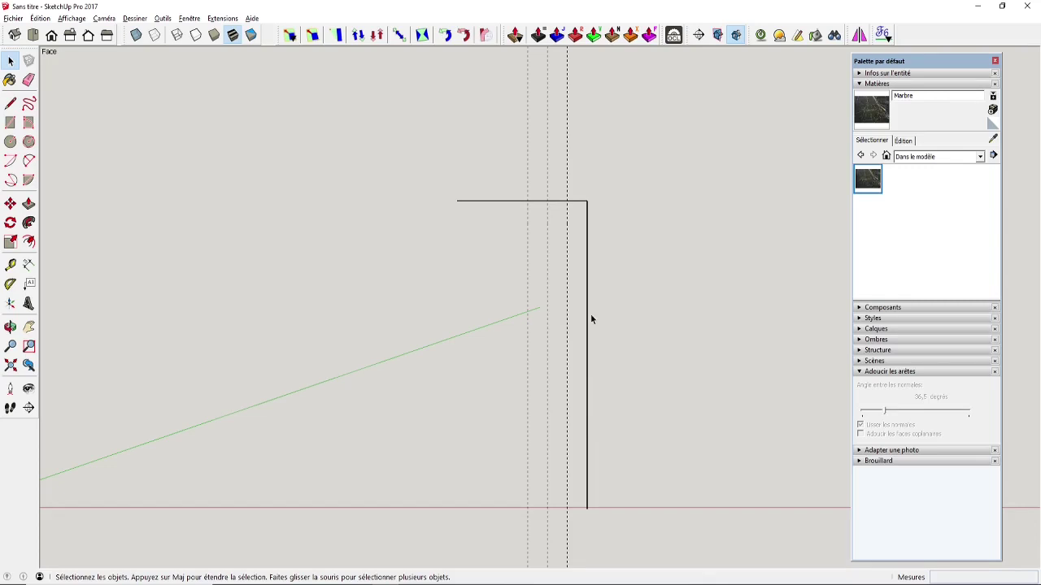
Step: Place three horizontal guides below the horizontal line, spaced 30 mm apart
key("t")
left_click(556, 200)
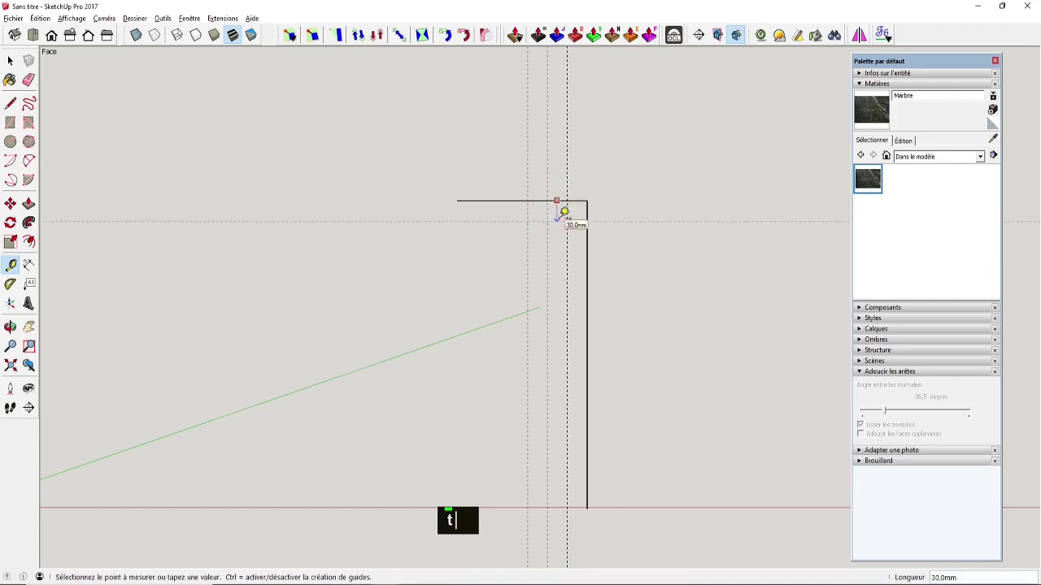
left_click(564, 216)
left_click(582, 221)
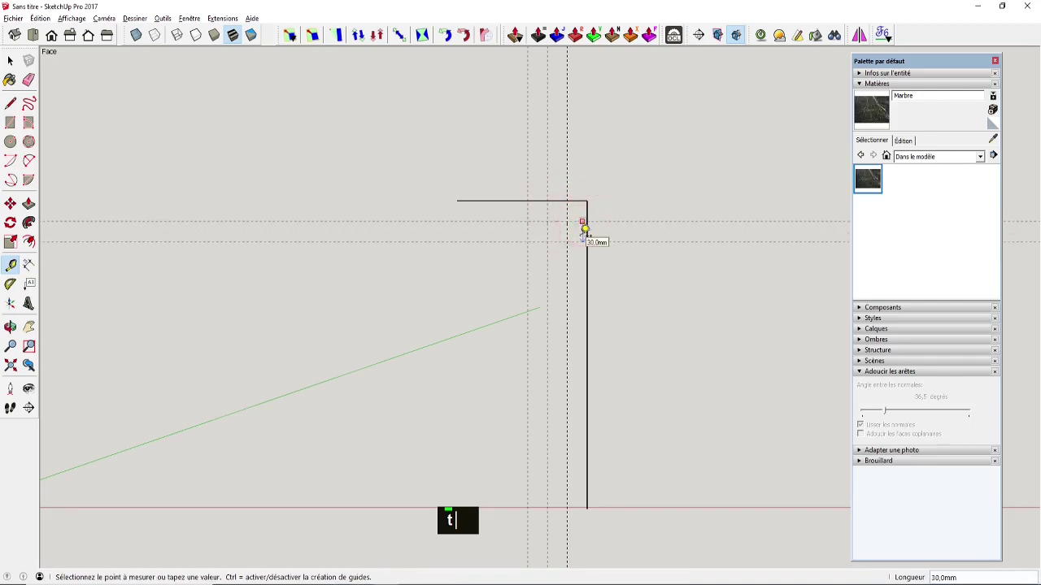
left_click(582, 236)
left_click(583, 241)
left_click(582, 264)
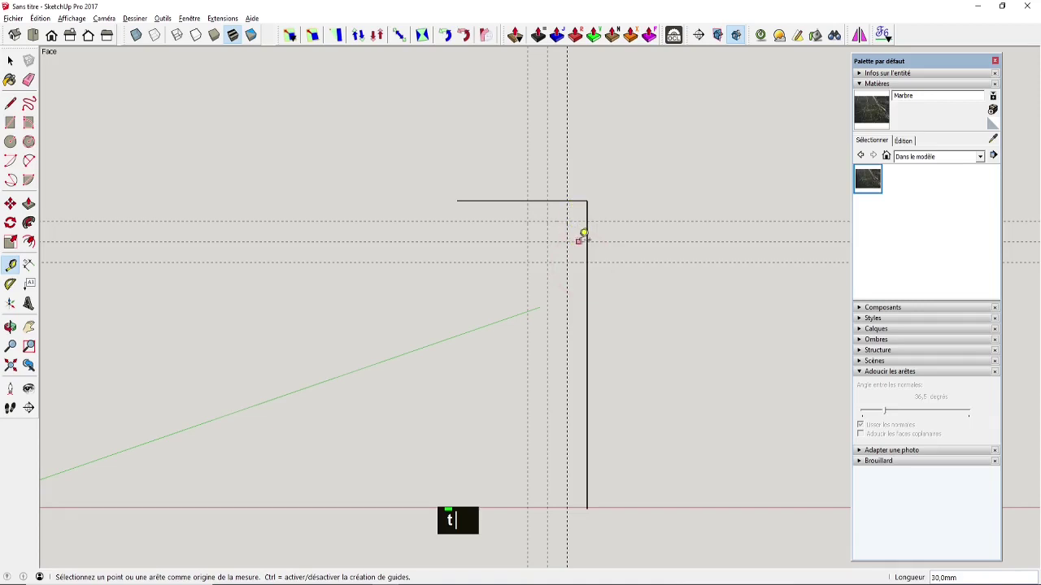
key("space")
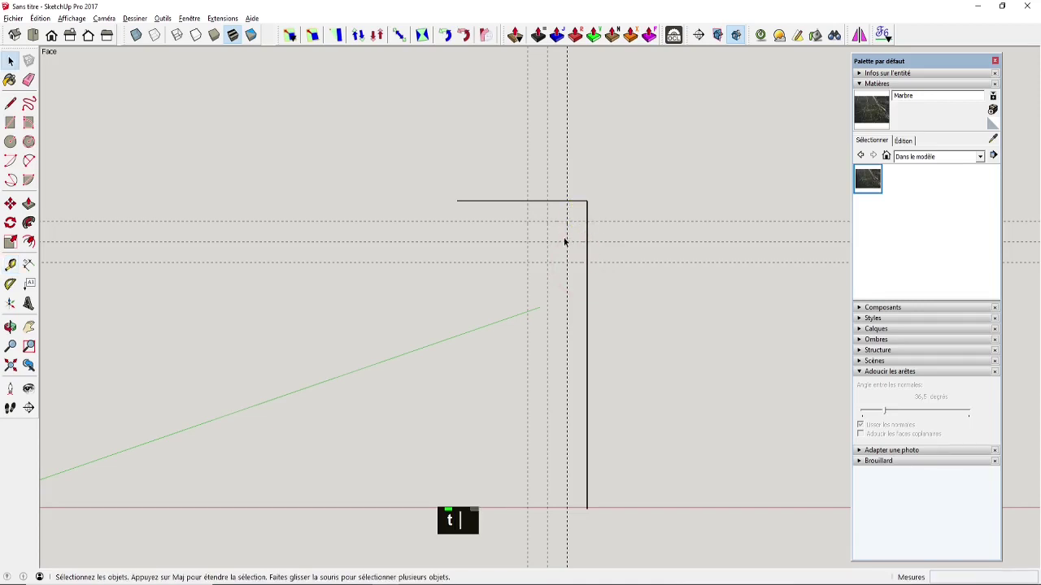
Step: Draw a 30 mm vertical line along the outermost vertical guide, from the horizontal line down to the first horizontal guide
key("l")
left_click(567, 200)
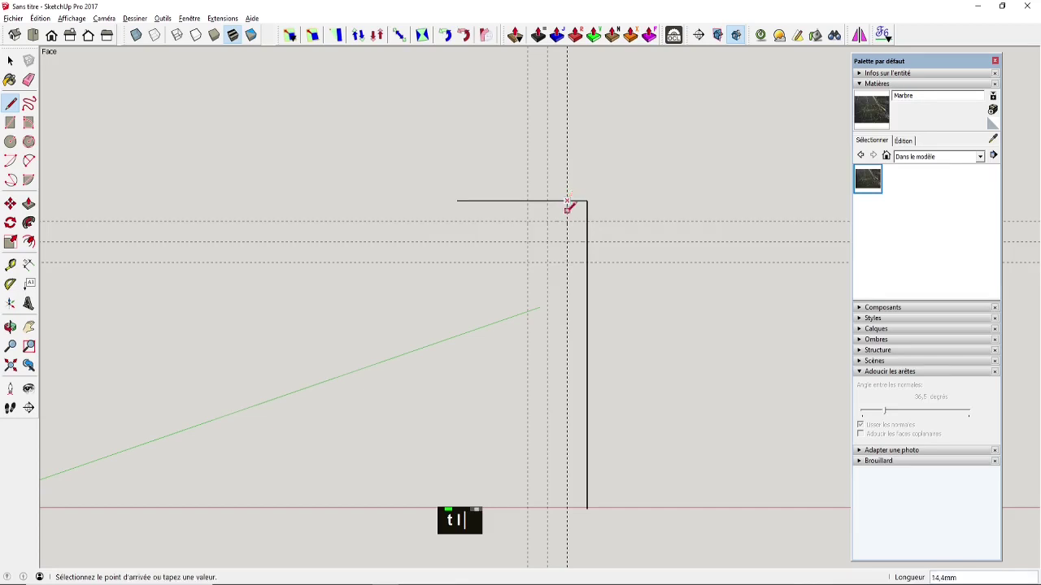
left_click(567, 221)
key("space")
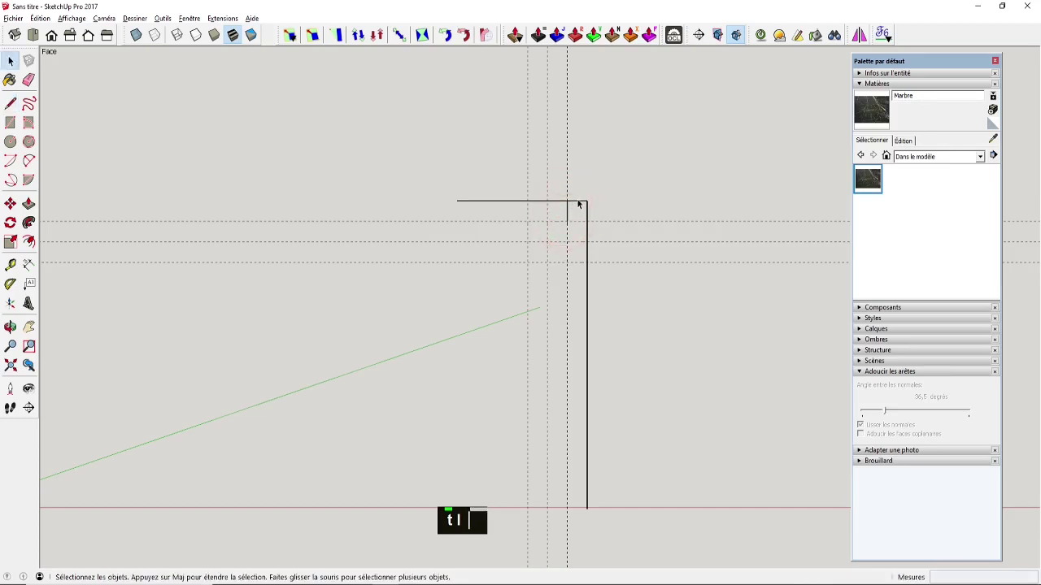
Step: Look up the Bezier Curve Tool plugin on its L'Air du Bois and SketchUp Extension Warehouse pages
left_click(135, 18)
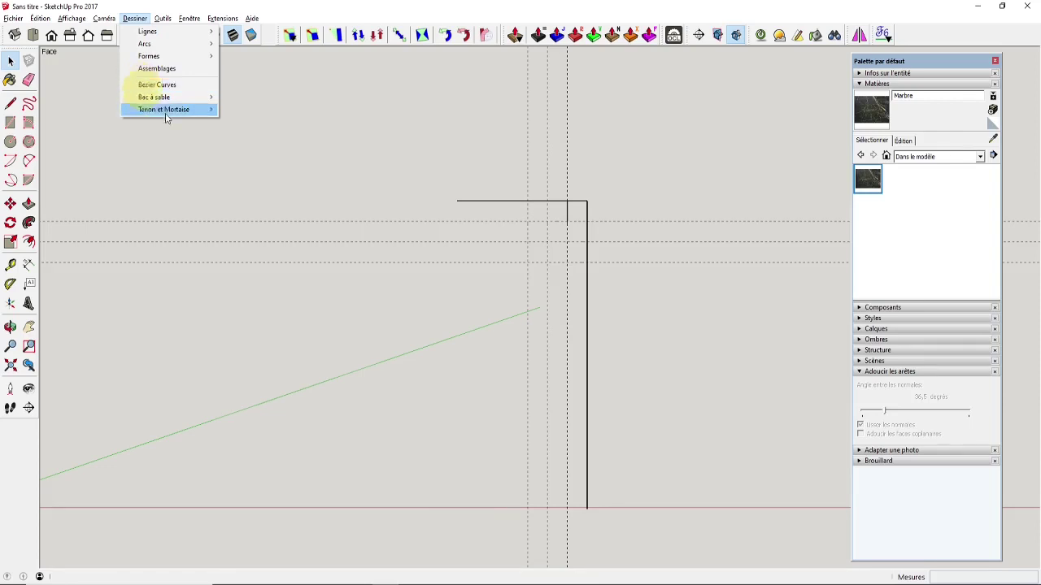
left_click(359, 583)
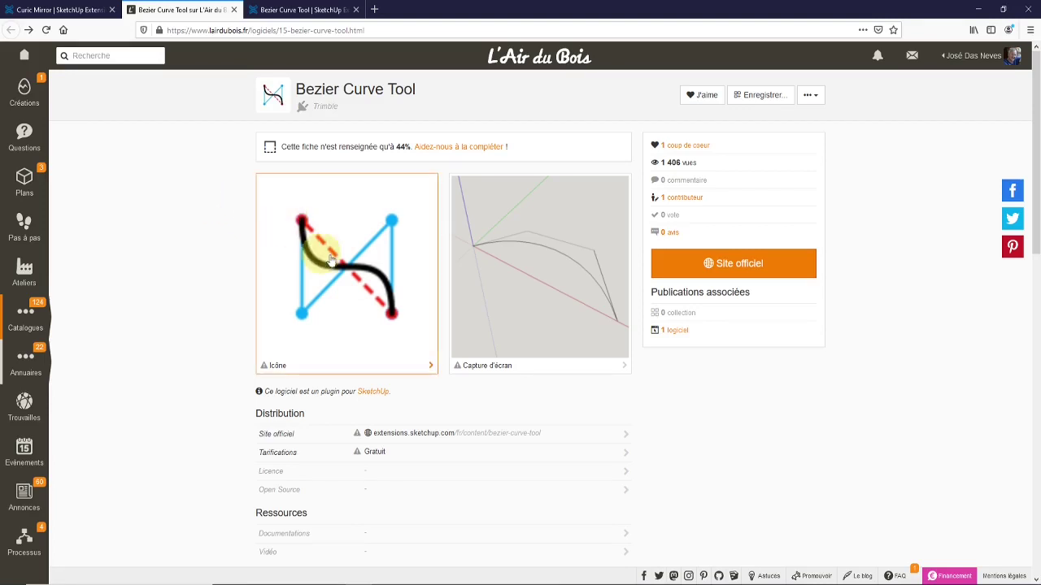
left_click(273, 9)
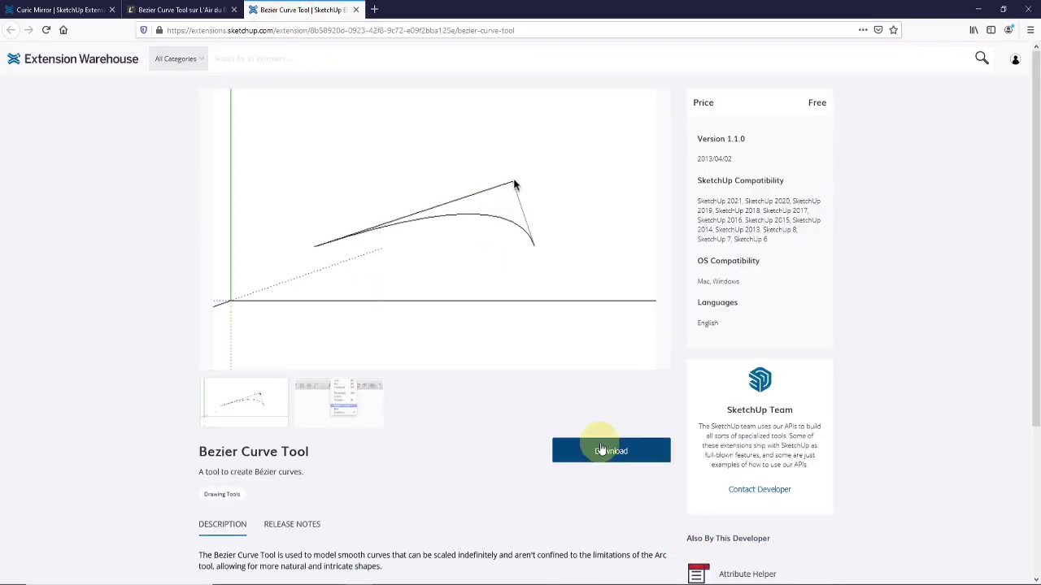
left_click(178, 10)
key("alt+Tab")
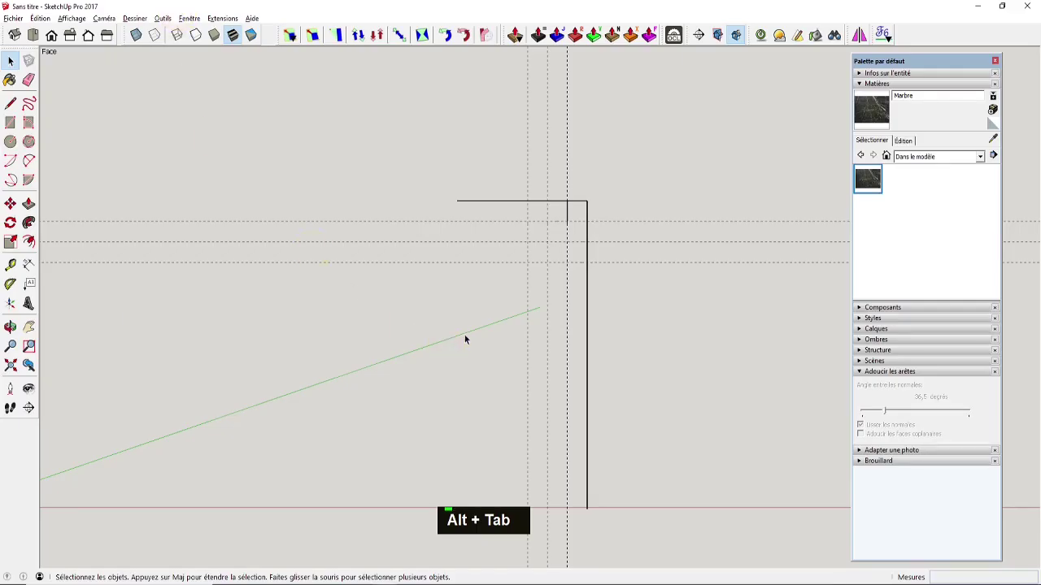
Step: Draw a degree 3 Bezier S-curve from the short line's lower end to the long vertical line at the lowest guide, with both control points on the middle guide
left_click(135, 18)
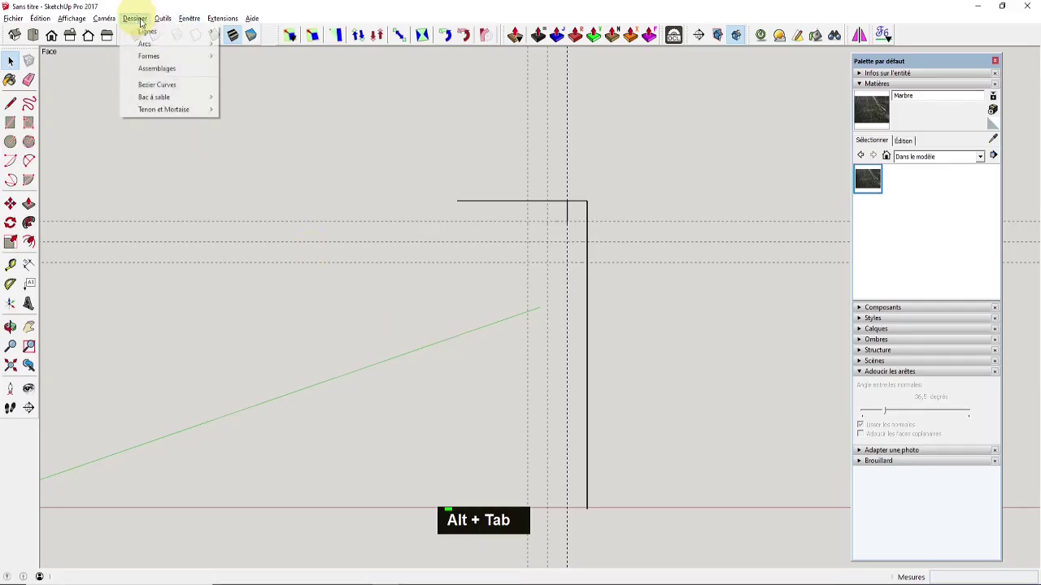
left_click(162, 86)
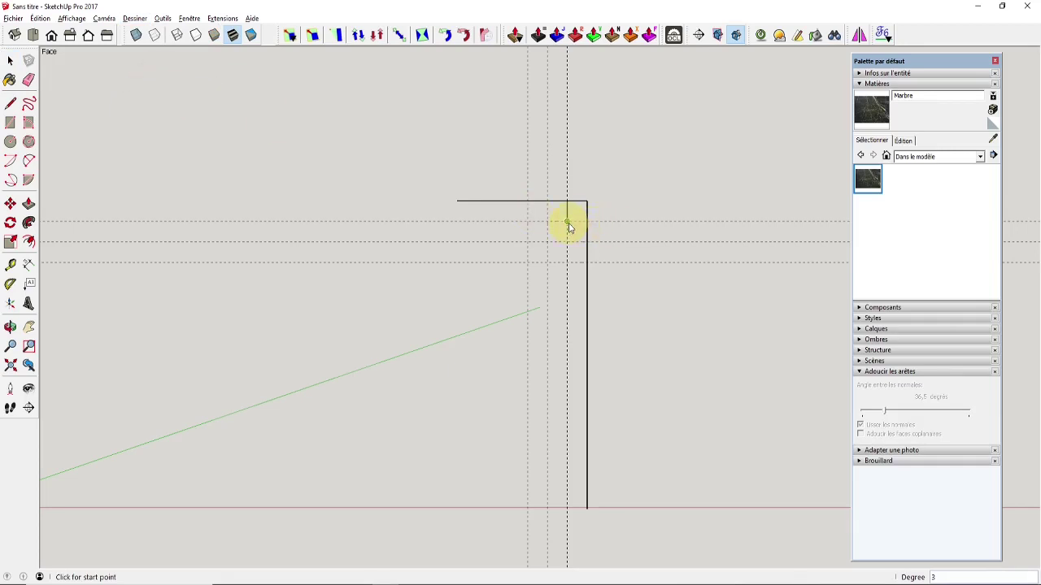
left_click(567, 222)
left_click(586, 260)
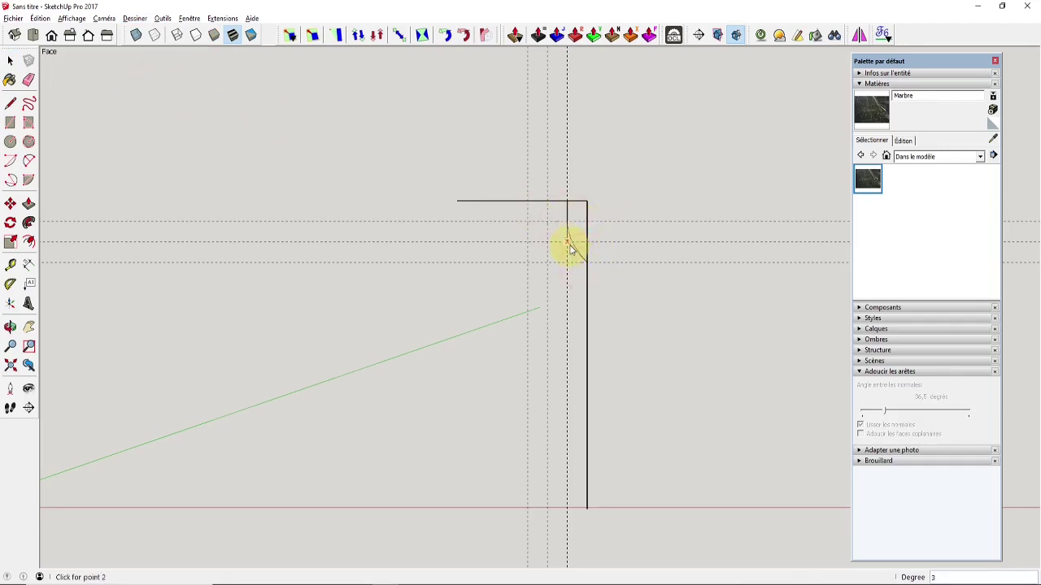
left_click(570, 243)
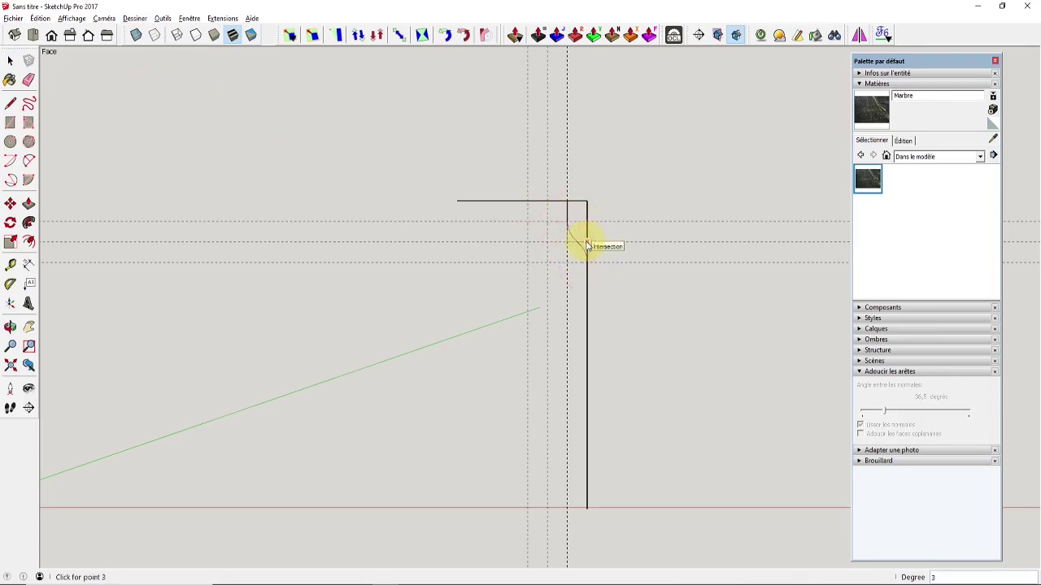
left_click(586, 245)
Step: Erase the outer corner above the curve, leaving one continuous leg profile
key("e")
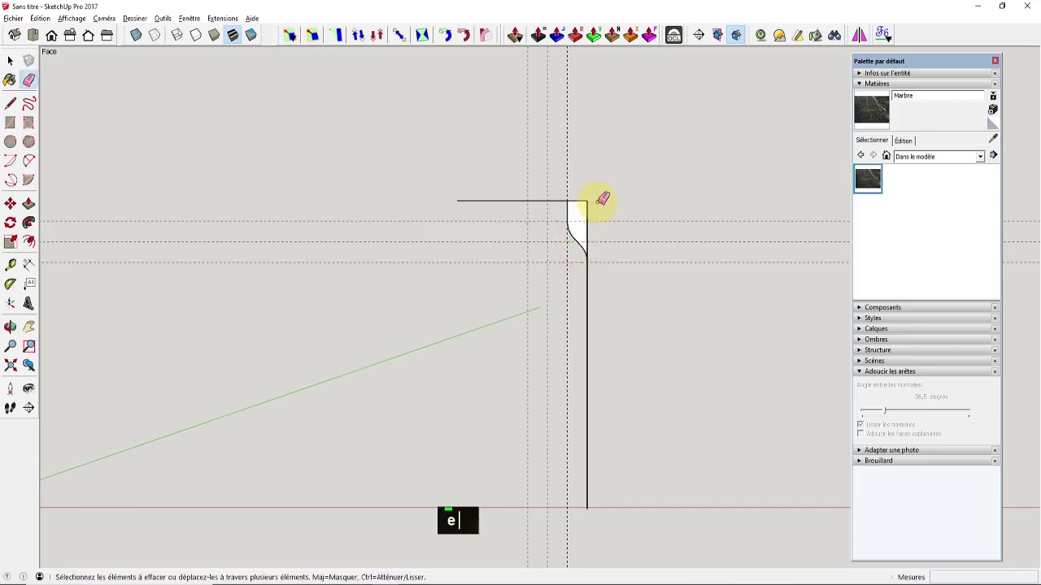
left_click(586, 209)
scroll(588, 273, "up", 2)
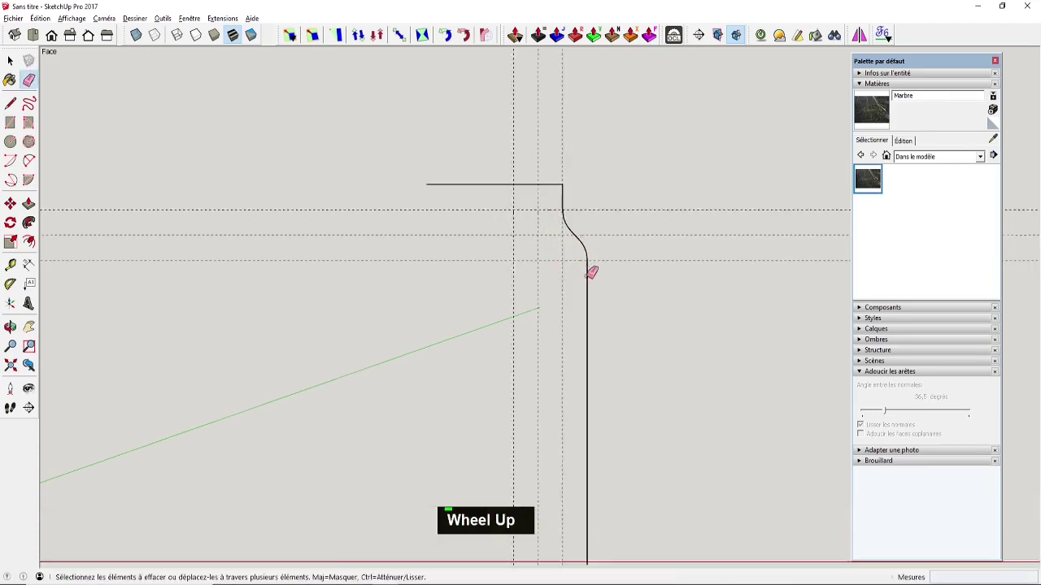
scroll(588, 274, "up", 2)
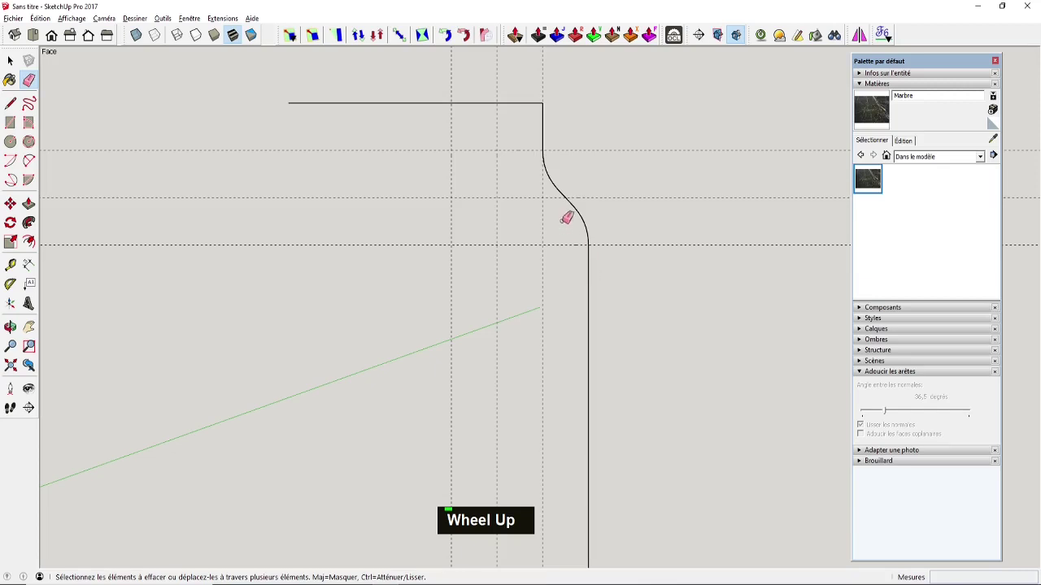
key("space")
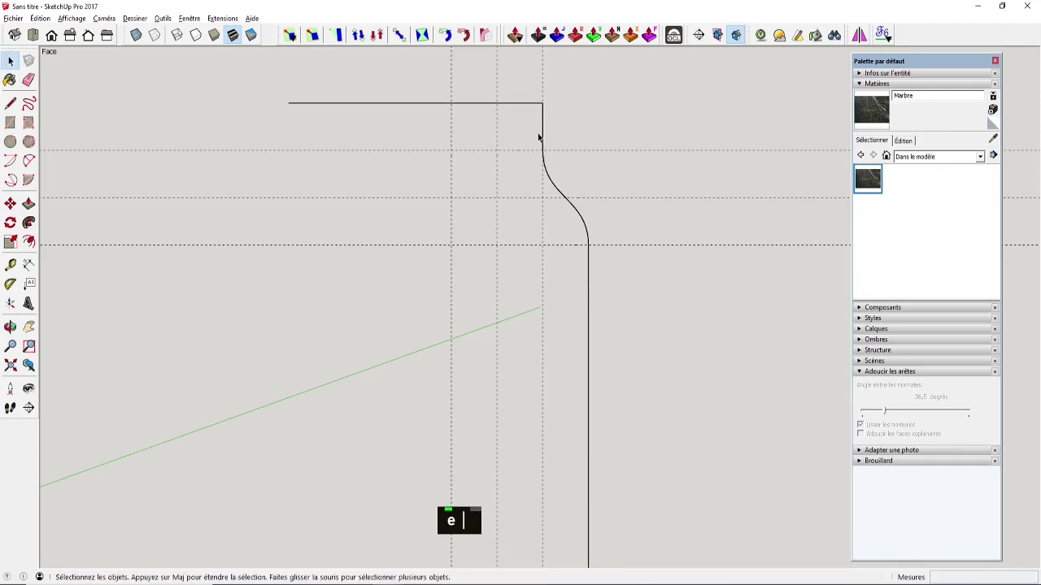
Step: Offset the leg profile, made of the short line, the S-curve and the long vertical line, 5 mm toward the inside
left_click(543, 132, "ctrl")
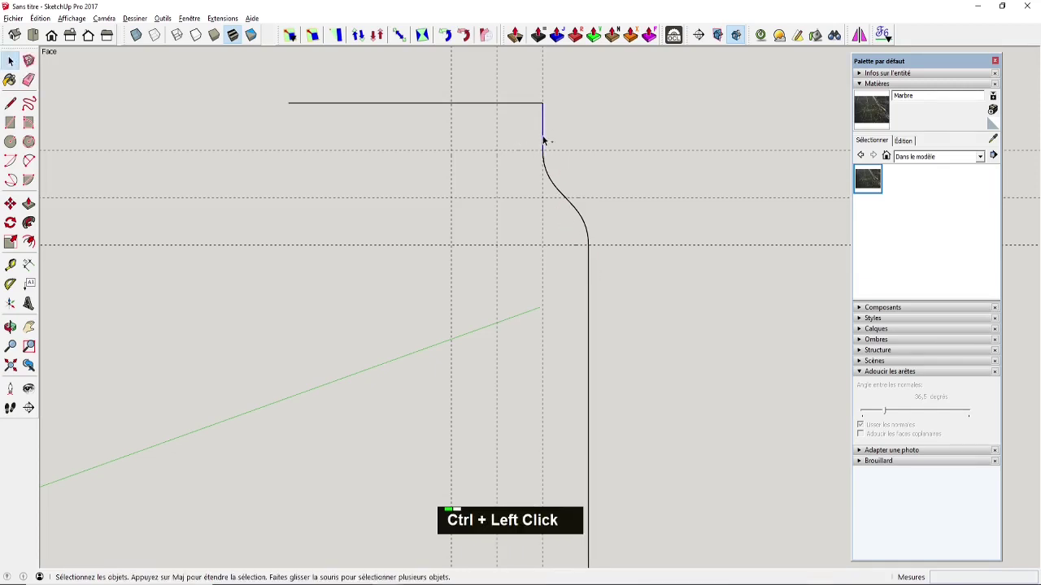
left_click(560, 192, "ctrl")
left_click(587, 295, "ctrl")
key("f")
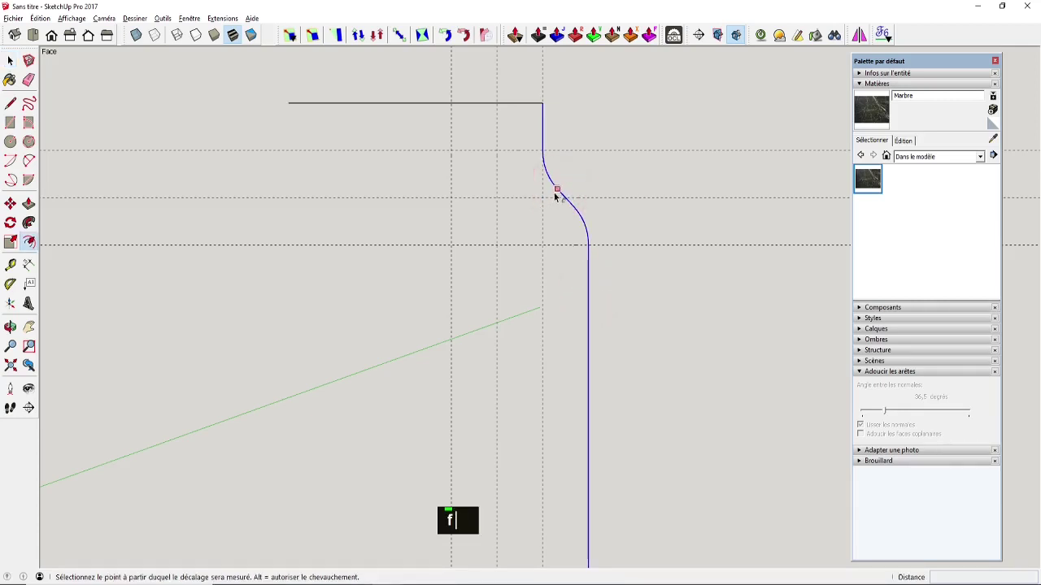
left_click(556, 189)
left_click(550, 202)
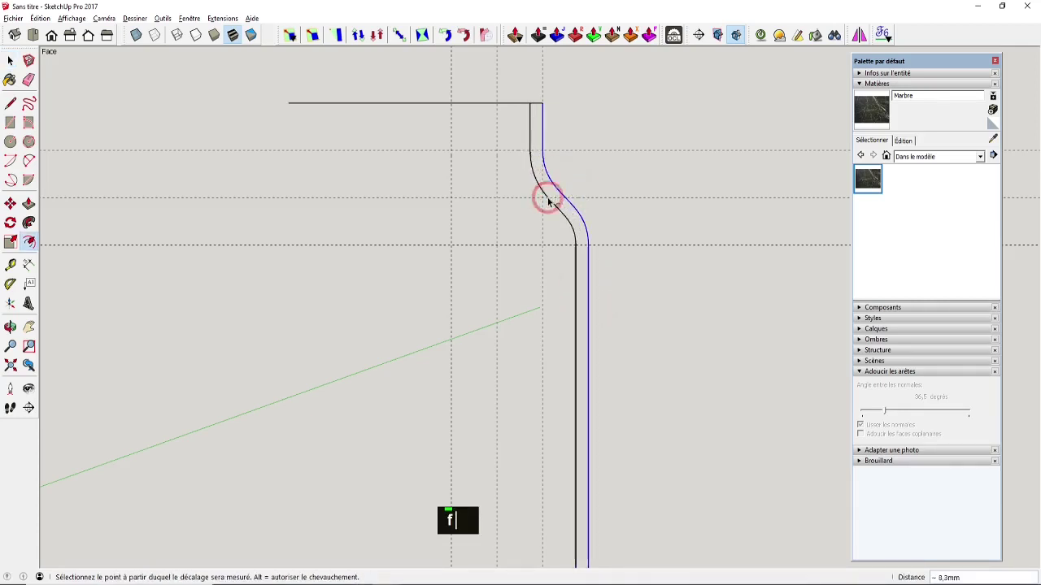
type("5")
key("Return")
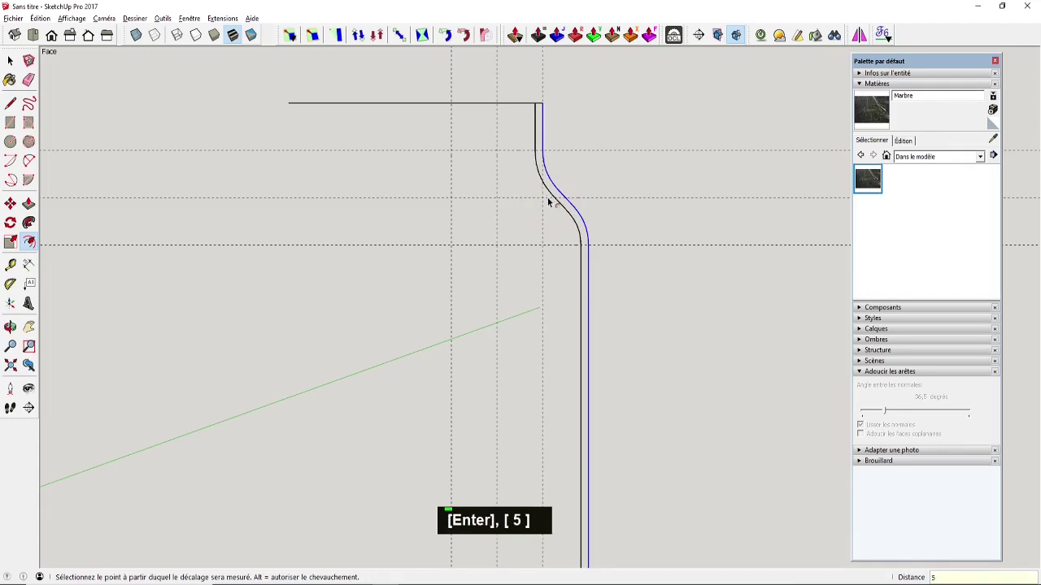
Step: Close the foot of the profile with a short line between the lower ends of the two parallel vertical lines
middle_click_drag(530, 242, 536, 353, "shift")
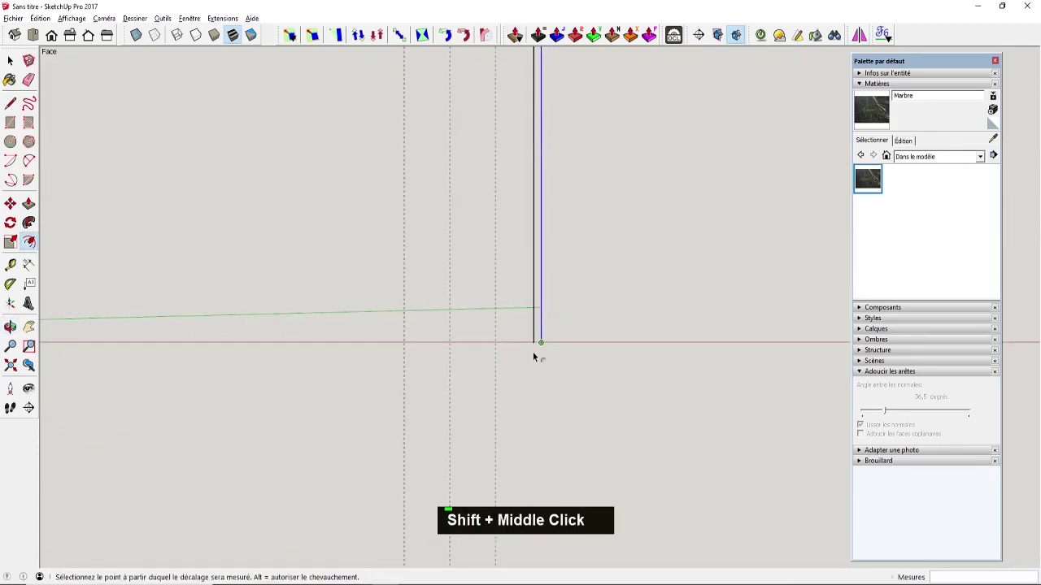
scroll(539, 356, "up", 1)
key("l")
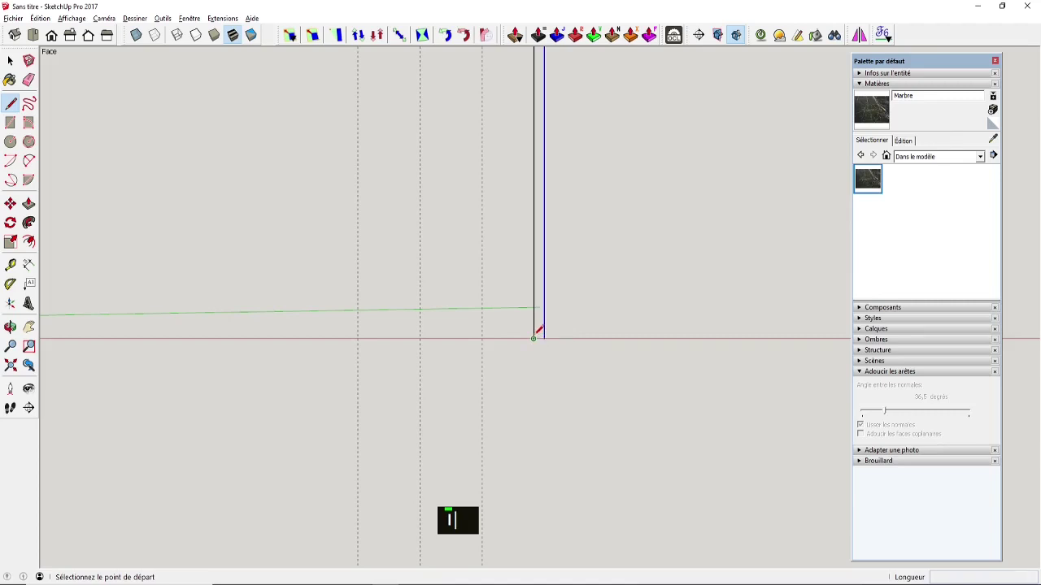
left_click(534, 338)
left_click(543, 338)
Step: Extrude the closed leg profile 30 mm with Push/Pull
scroll(553, 309, "down", 3)
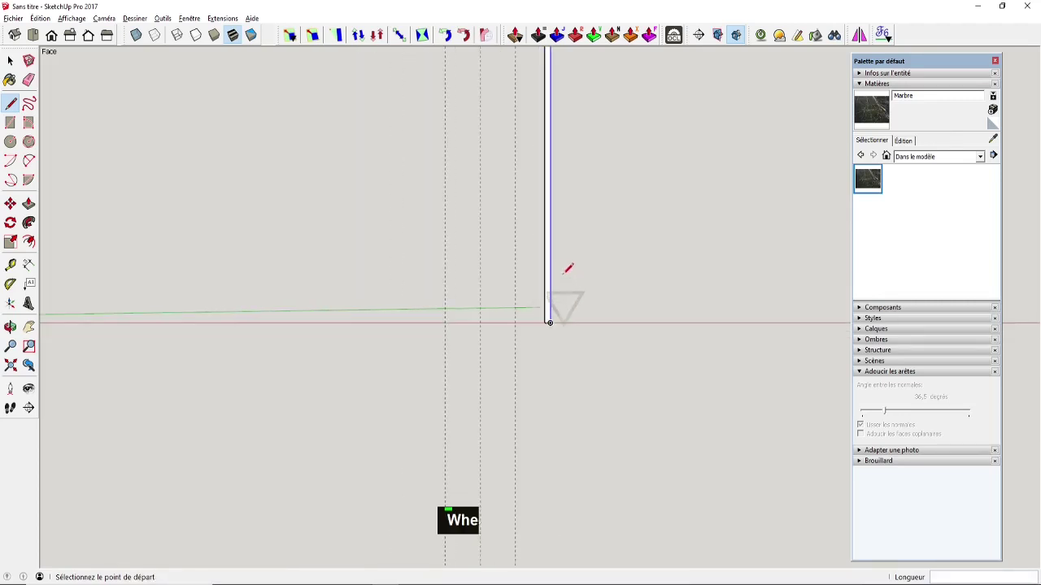
middle_click_drag(567, 267, 539, 399, "shift")
scroll(543, 314, "down", 2)
middle_click_drag(543, 314, 520, 320)
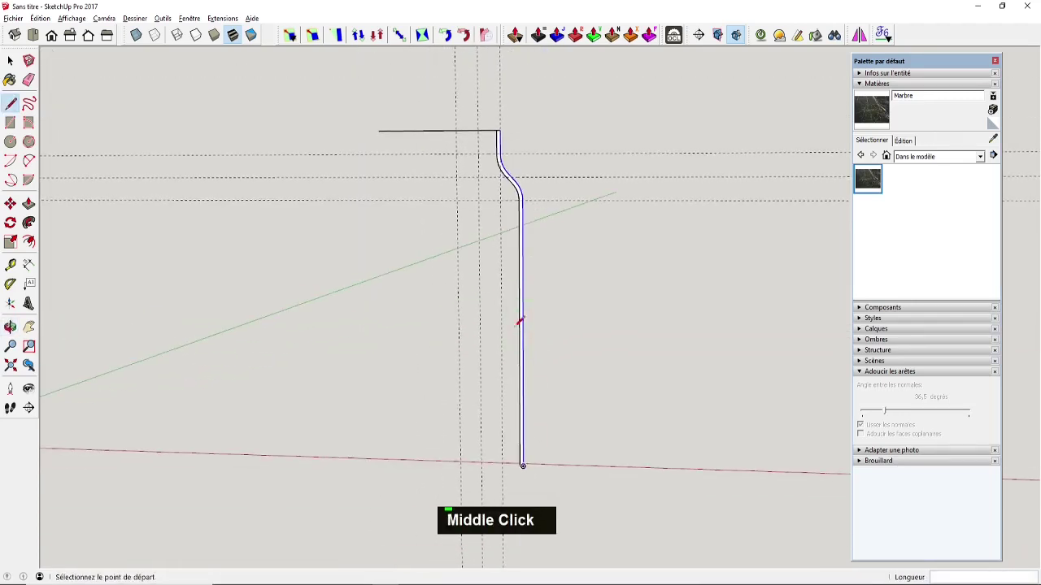
key("p")
left_click(521, 258)
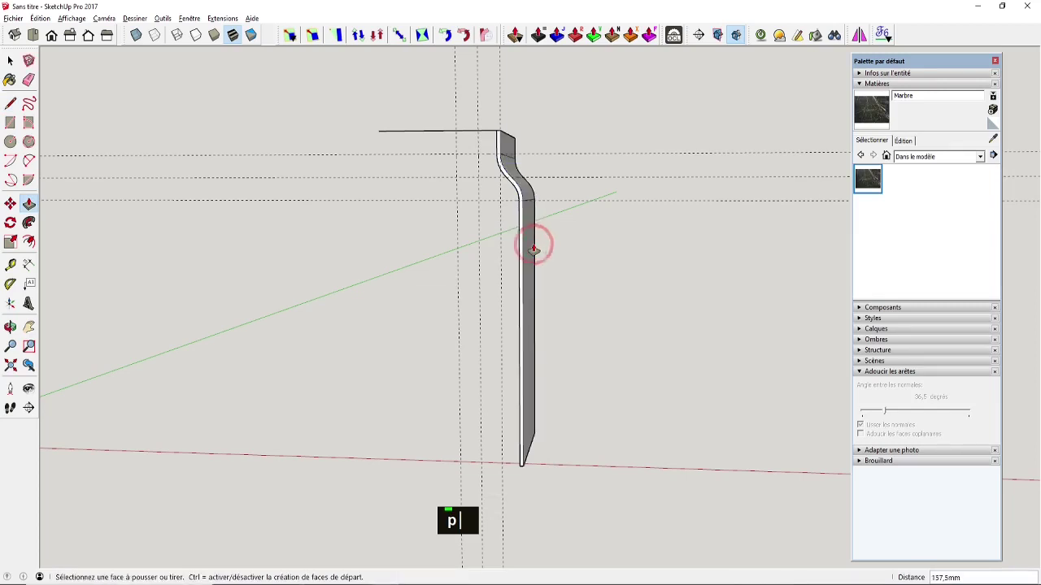
type("30")
key("Return")
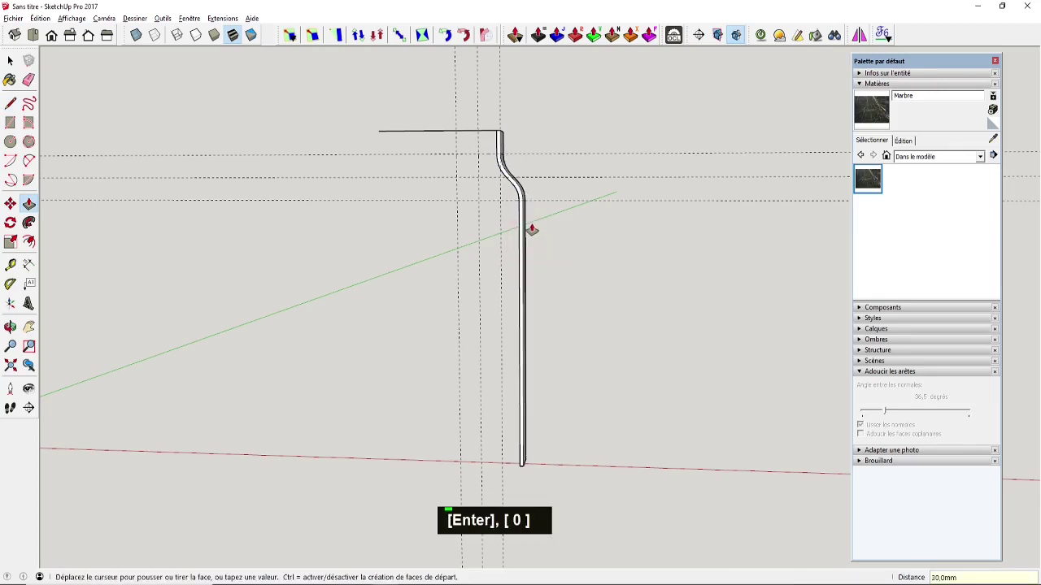
Step: Soften the edges of the whole leg strip with an angle between normals of 37.5 degrees
middle_click_drag(532, 230, 404, 309)
key("space")
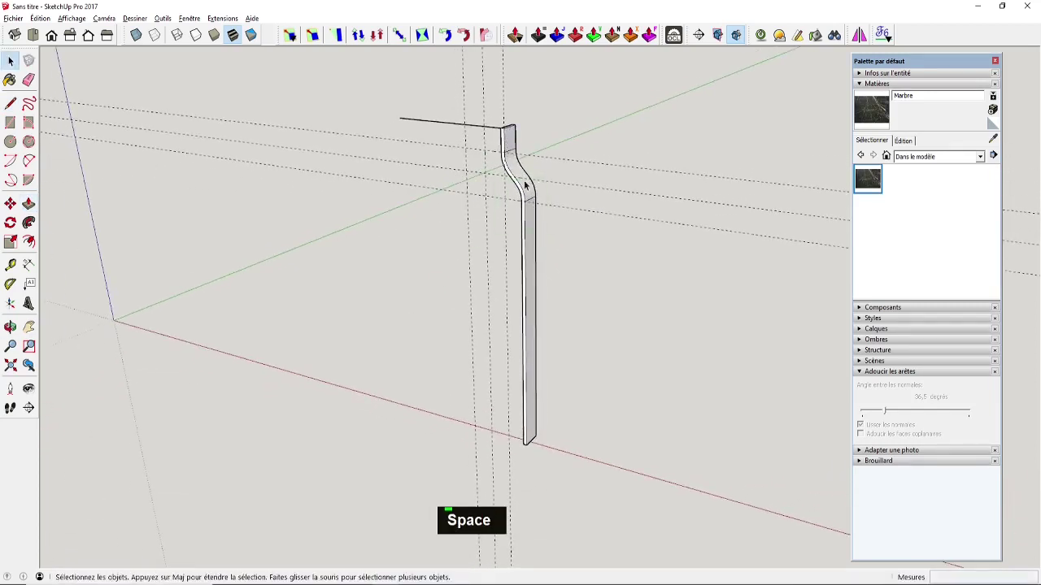
double_click(526, 186)
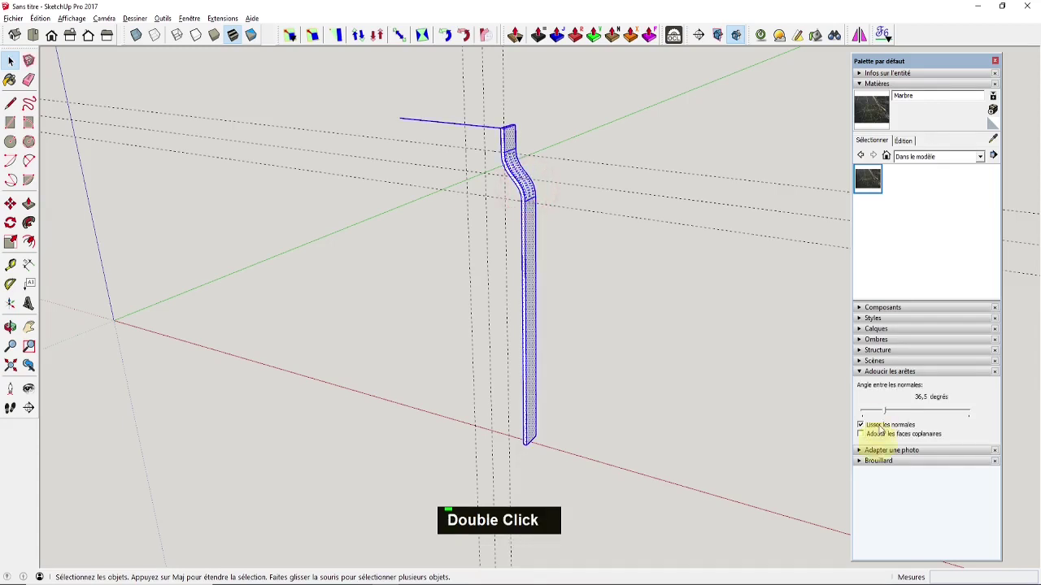
left_click(886, 415)
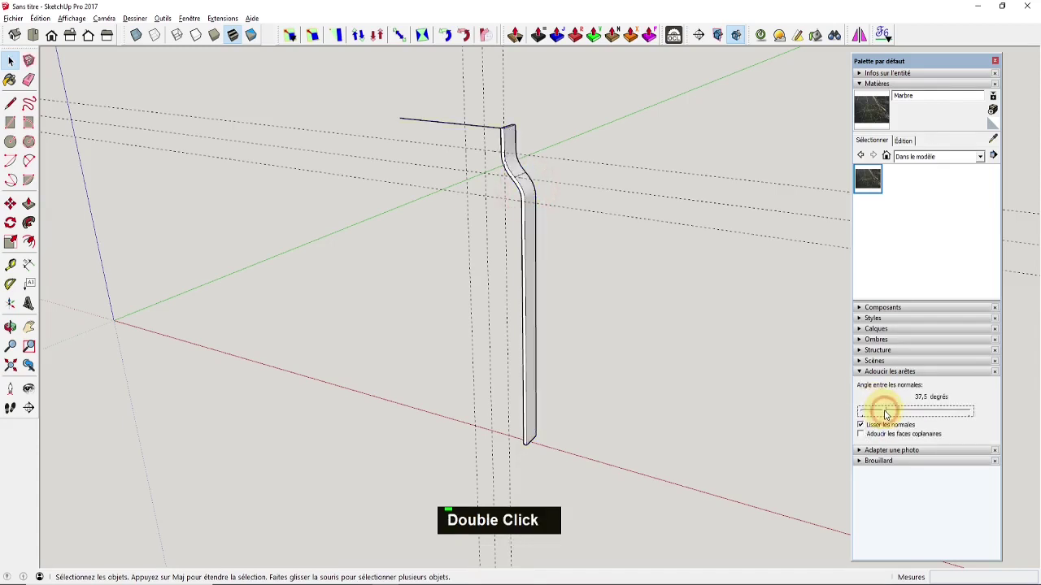
Step: Smooth away the remaining crease across the middle of the S-bend on both sides of the strip with the Eraser
middle_click_drag(599, 279, 335, 235)
scroll(499, 163, "up", 3)
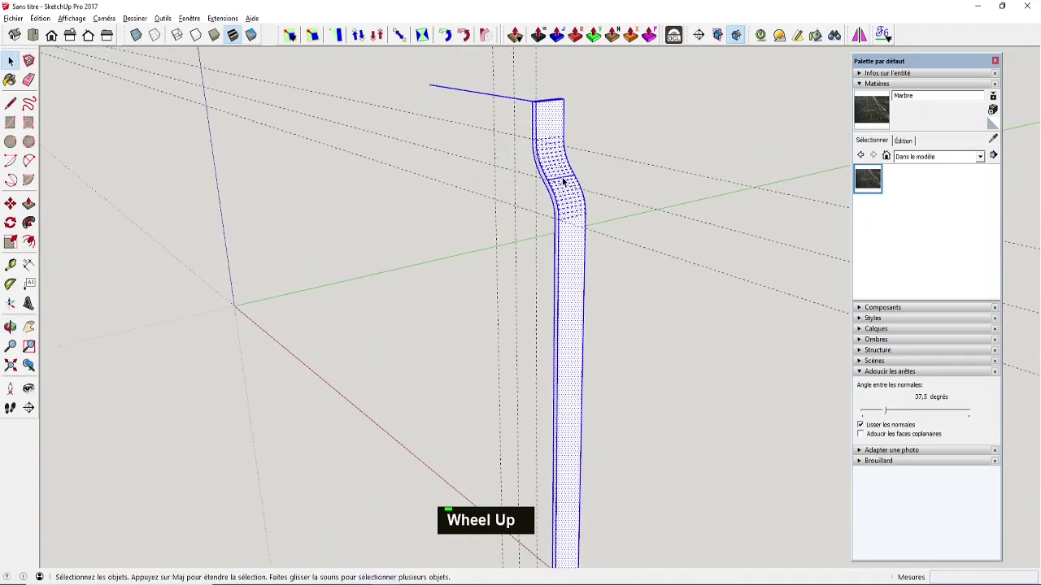
scroll(562, 181, "up", 3)
key("e")
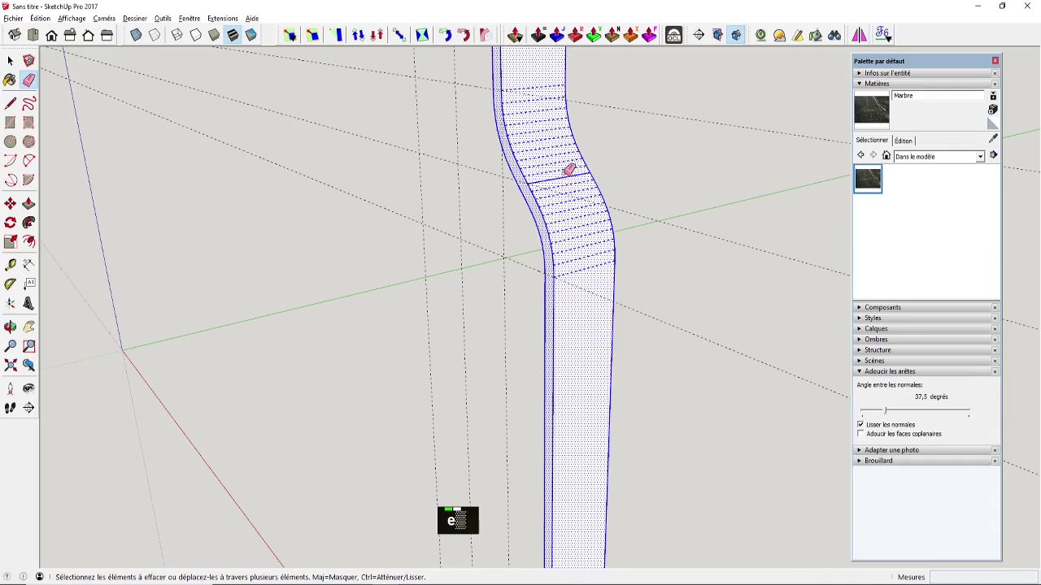
left_click(570, 169, "ctrl")
mouse_move(539, 190)
middle_mouse_down()
mouse_move(372, 176)
mouse_move(478, 213)
middle_mouse_up()
left_click(516, 192, "ctrl")
scroll(526, 232, "down", 5)
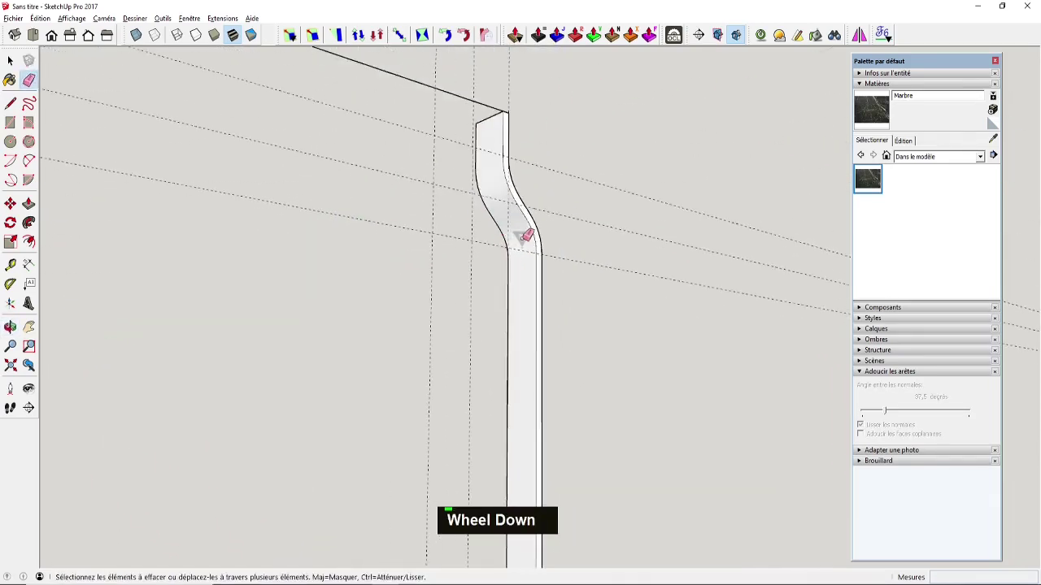
mouse_move(534, 255)
middle_mouse_down()
mouse_move(418, 321)
mouse_move(534, 176)
mouse_move(479, 245)
middle_mouse_up()
Step: Copy the long straight inner edge of the leg strip to the clipboard
key("space")
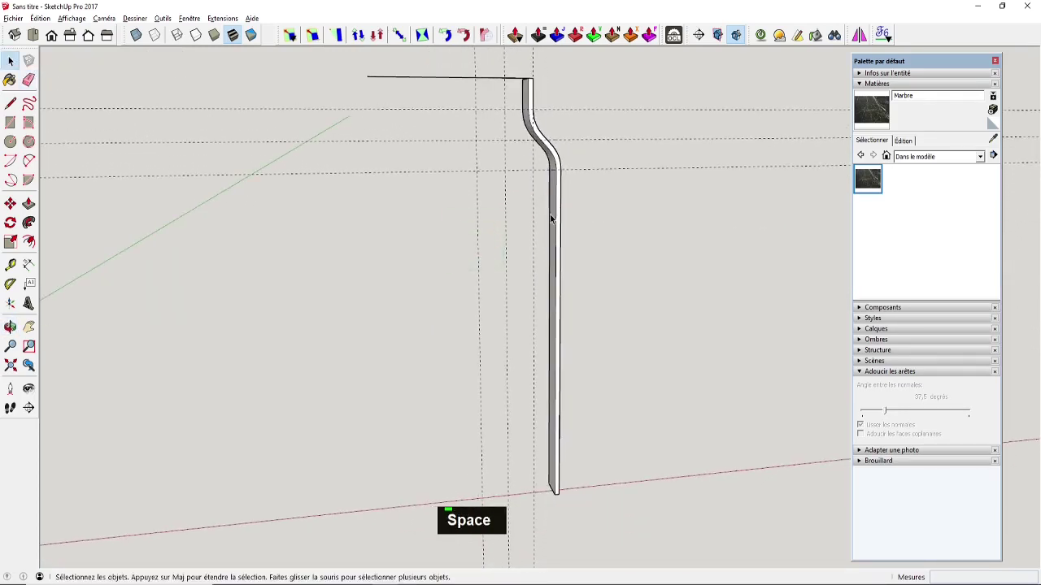
left_click(556, 217)
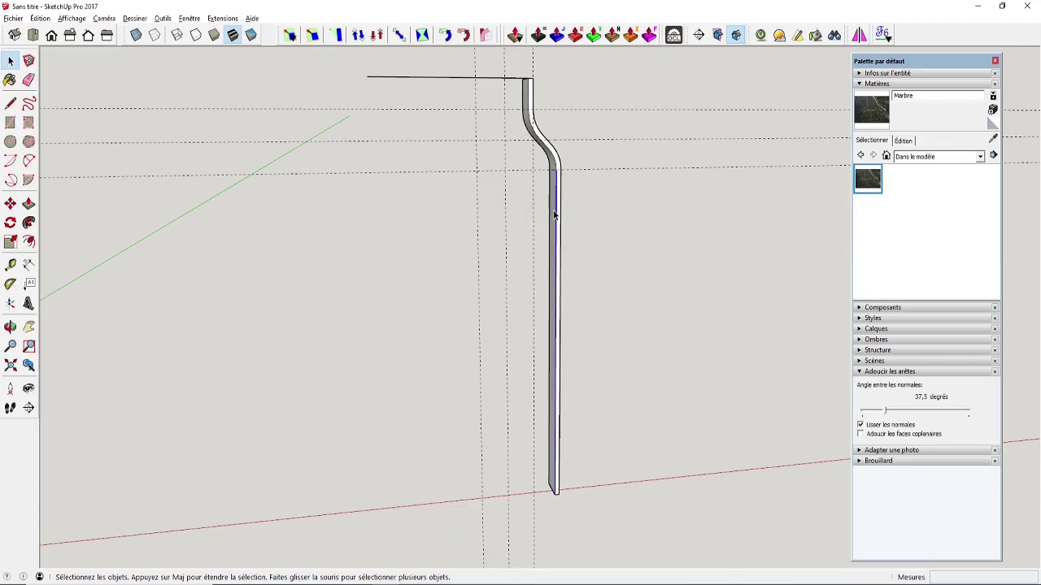
key("ctrl+c")
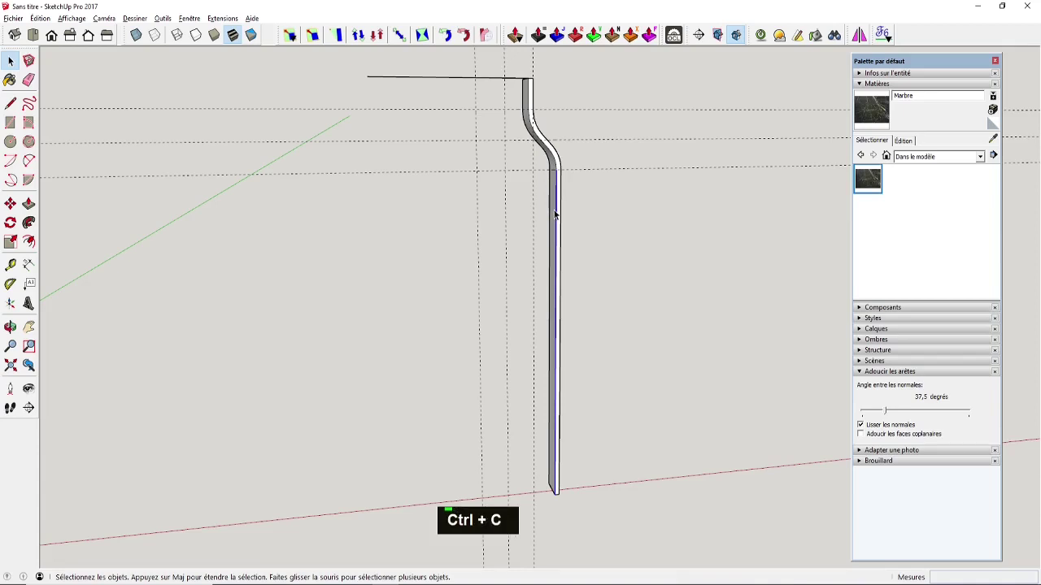
Step: Turn the complete leg strip, without the horizontal line, into a component named Lam01
left_click(491, 108)
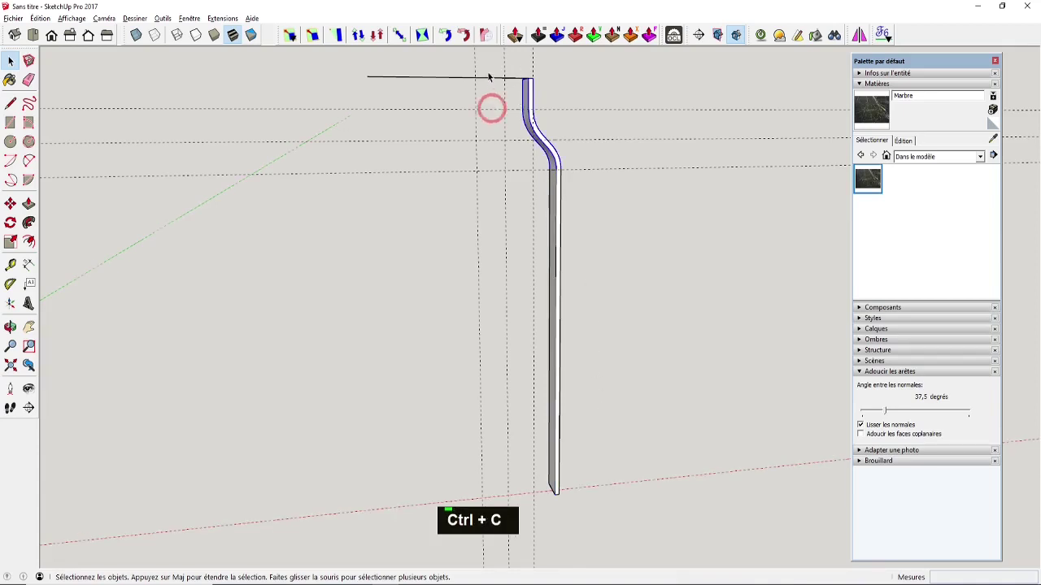
left_click_drag(508, 62, 592, 515)
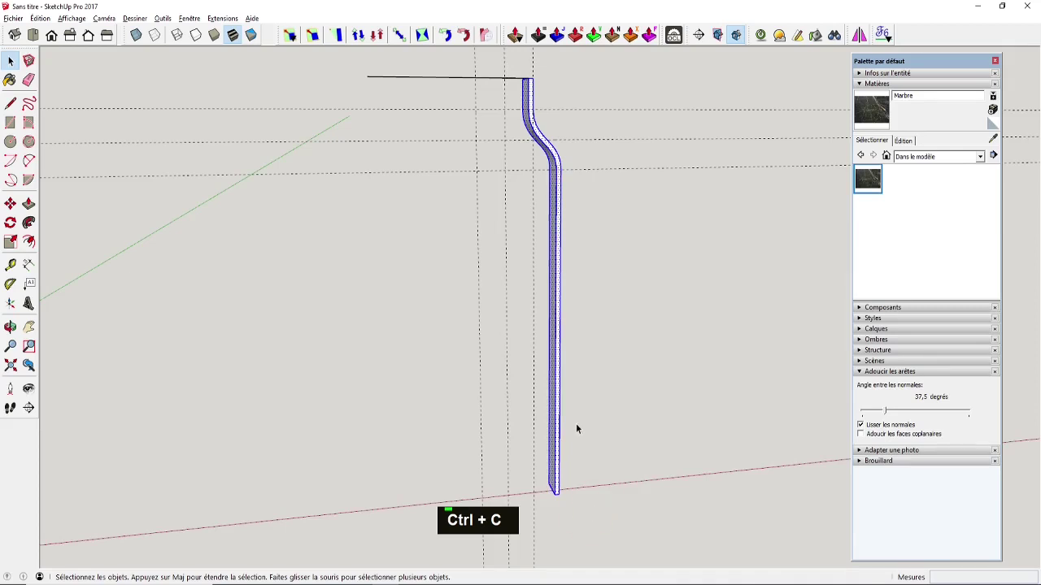
key("g")
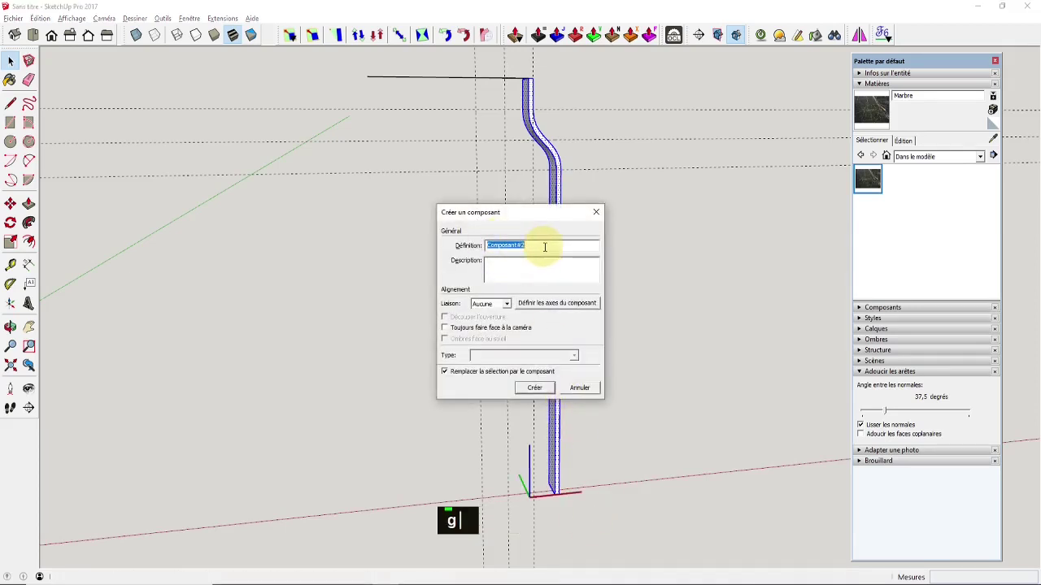
type("Lazmm")
key("BackSpace")
key("BackSpace")
key("BackSpace")
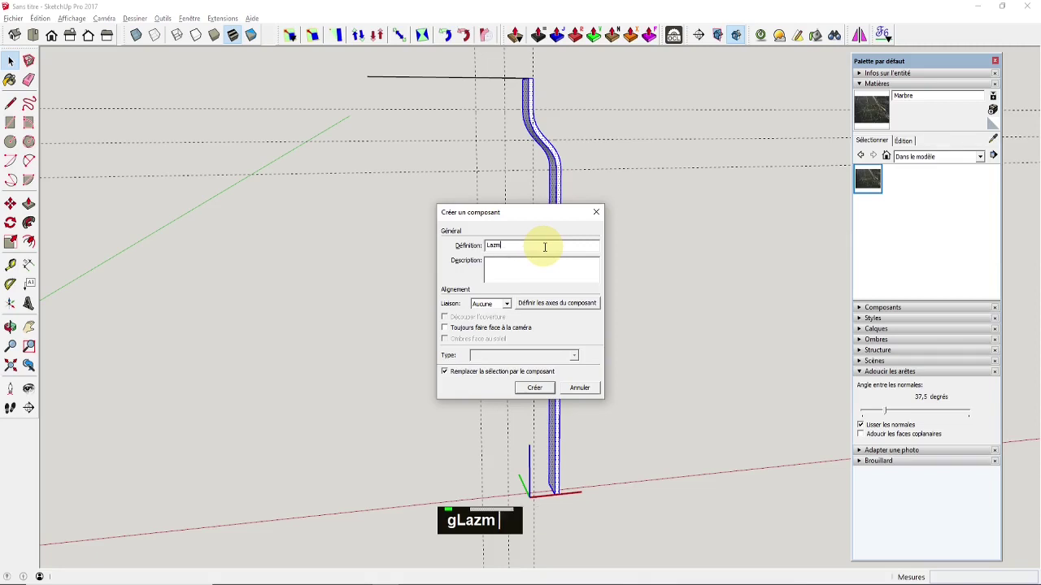
type("m")
left_click(527, 388)
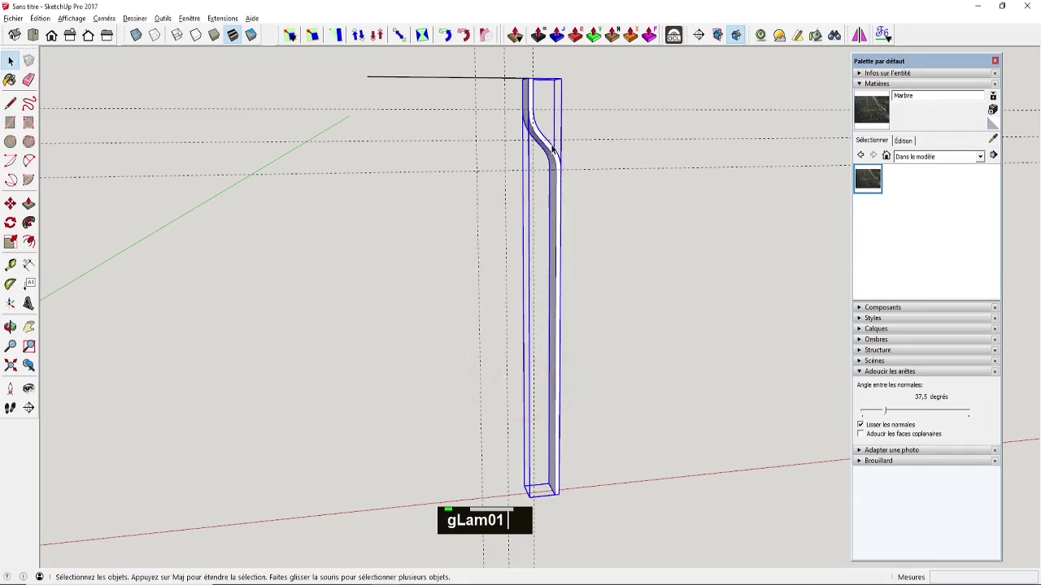
Step: Hide the leg strip component and paste the copied straight edge in place
mouse_move(551, 149)
middle_mouse_down()
mouse_move(472, 177)
mouse_move(560, 165)
middle_mouse_up()
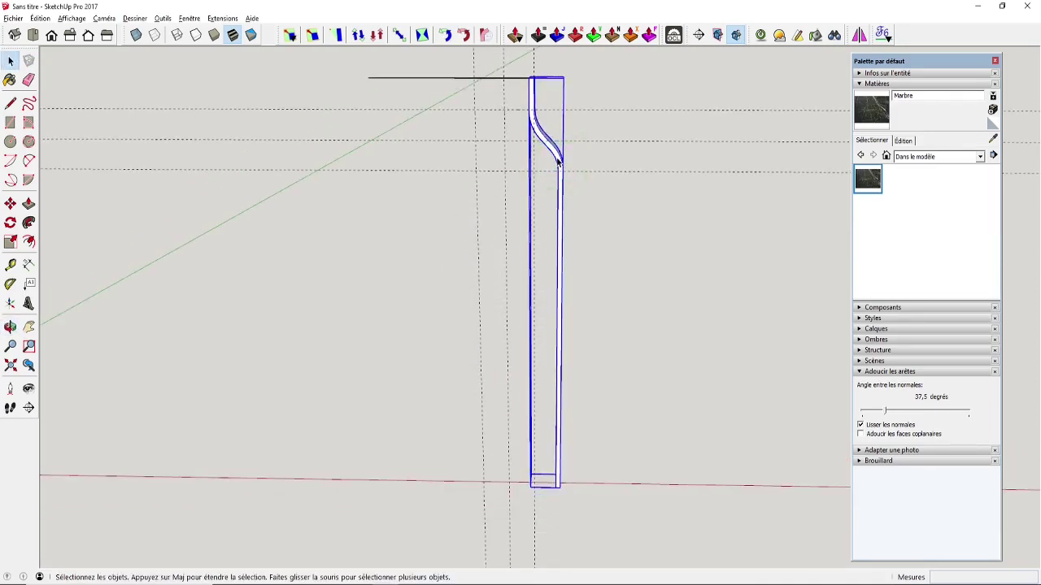
key("ctrl+alt+m")
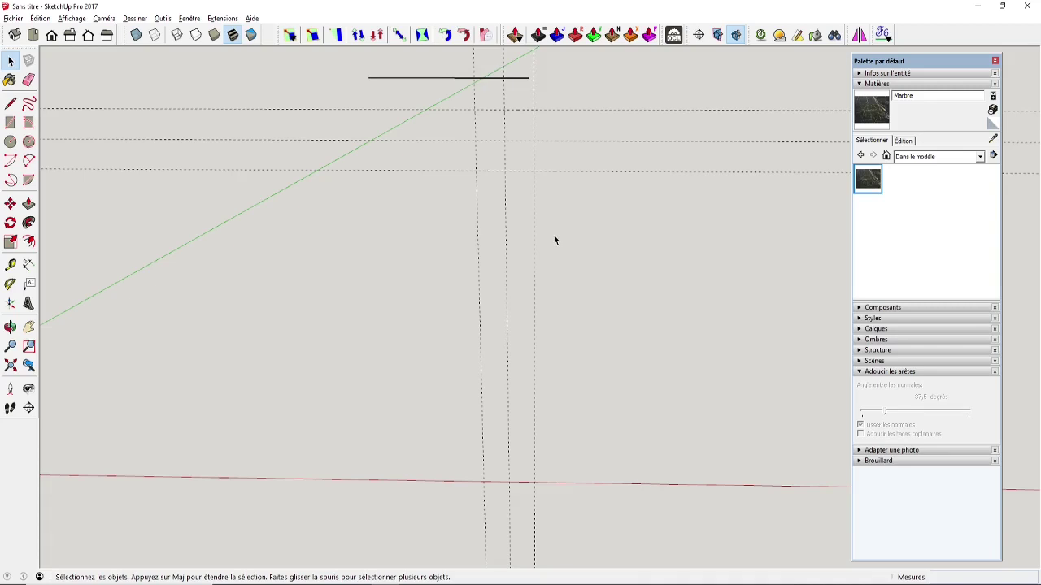
left_click(42, 18)
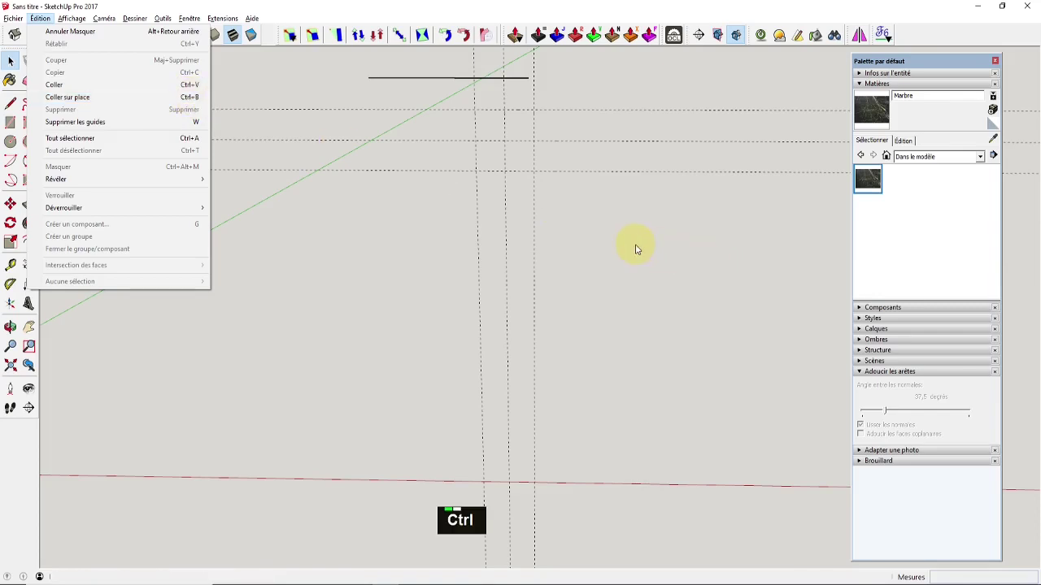
key("ctrl+b")
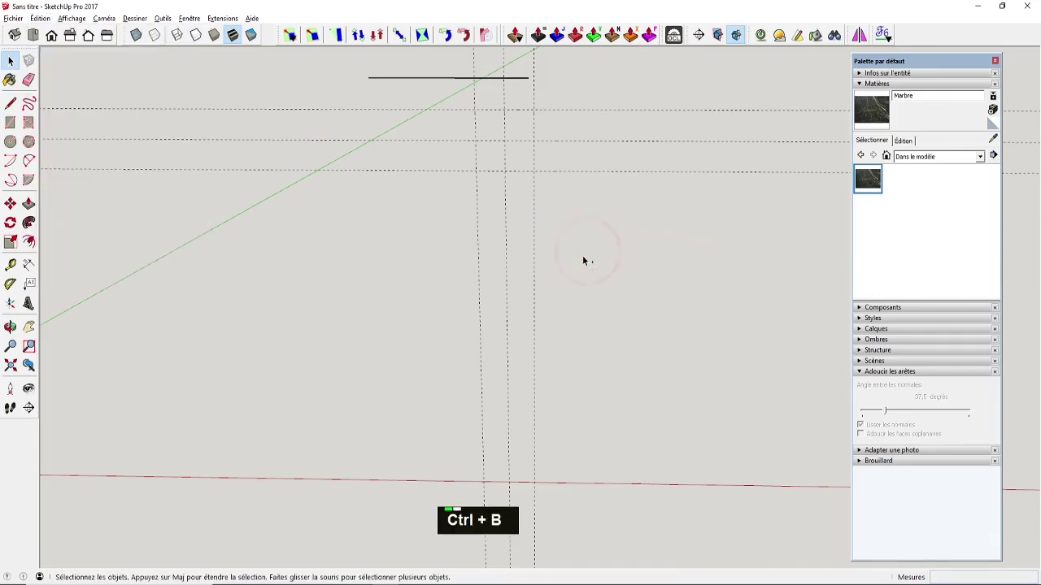
key("ctrl+b")
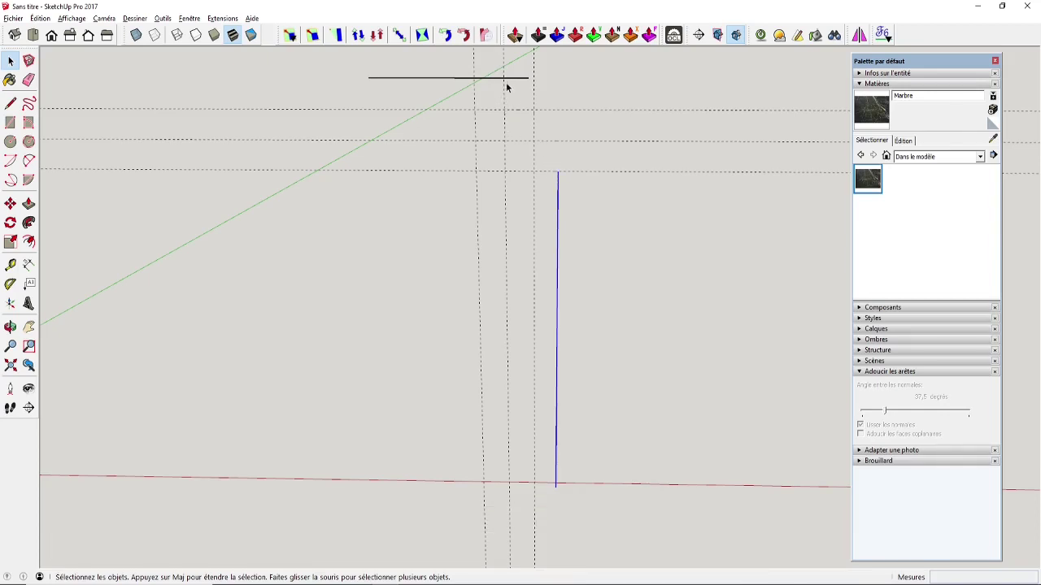
Step: Delete the outermost vertical guide and draw a line along the next one, from the horizontal line down to the first horizontal guide
left_click(533, 100)
key("Delete")
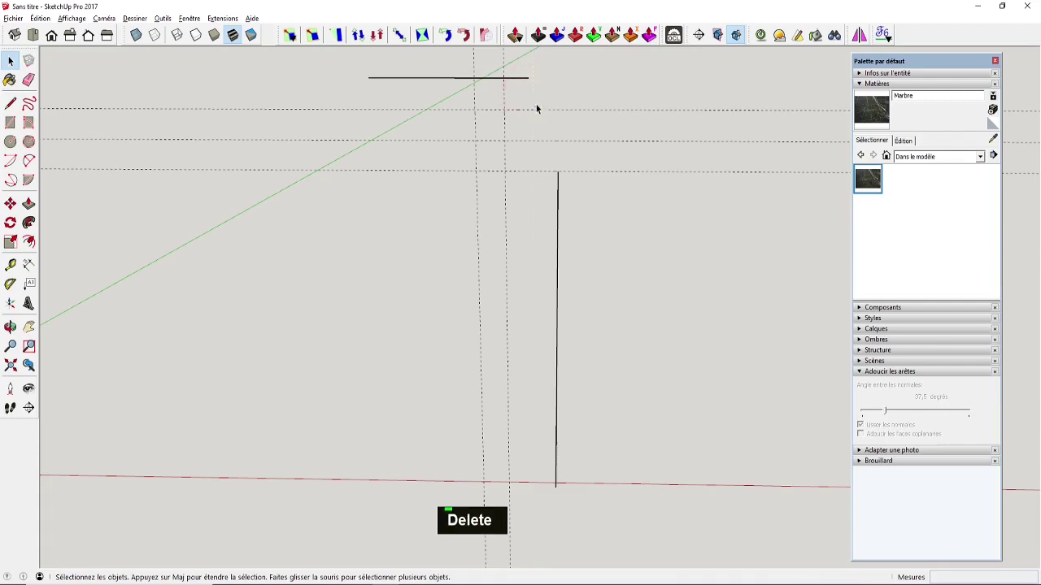
key("l")
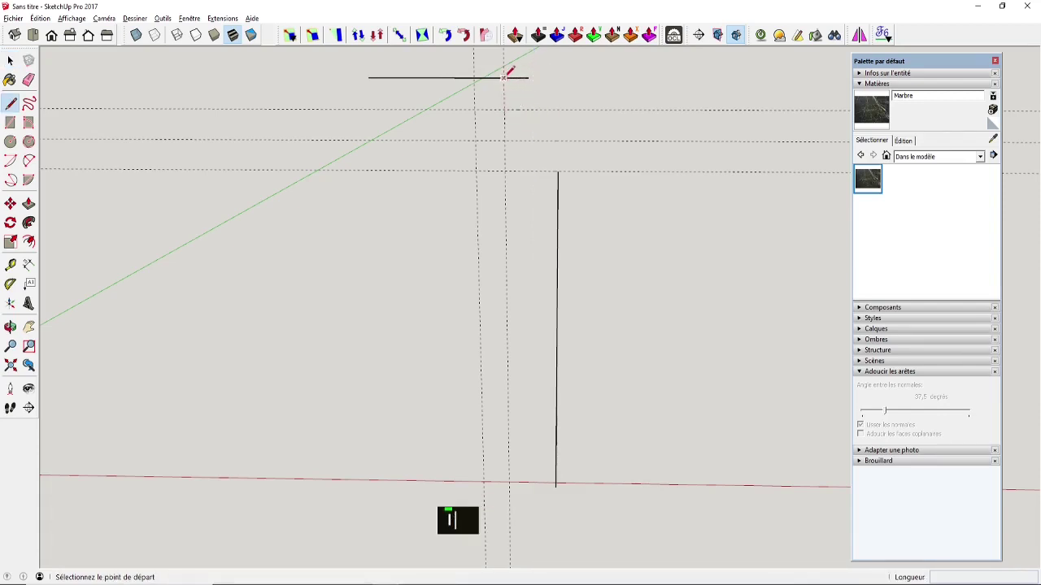
left_click(505, 78)
left_click(505, 107)
key("space")
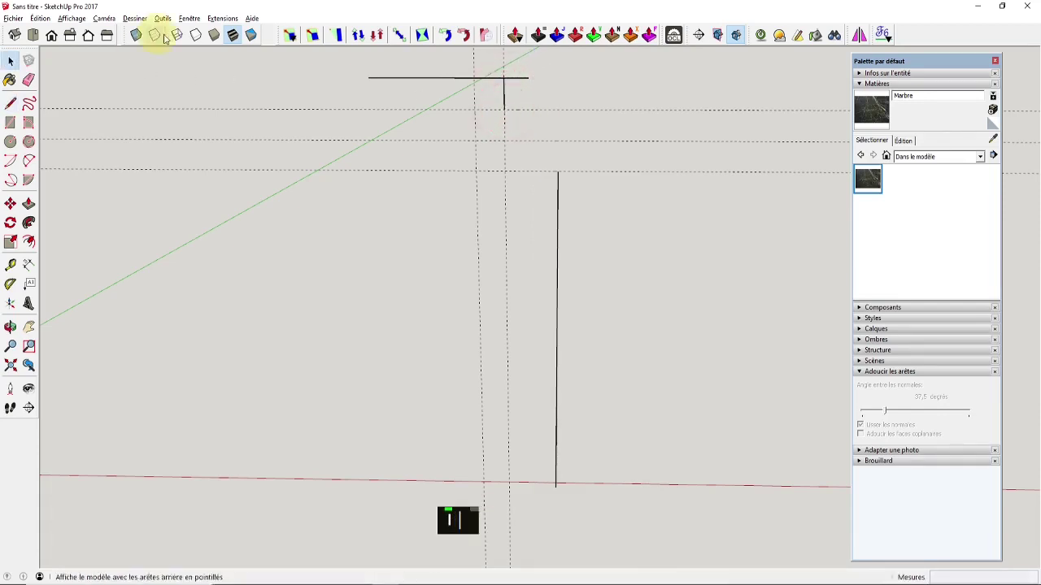
left_click(134, 18)
left_click(151, 86)
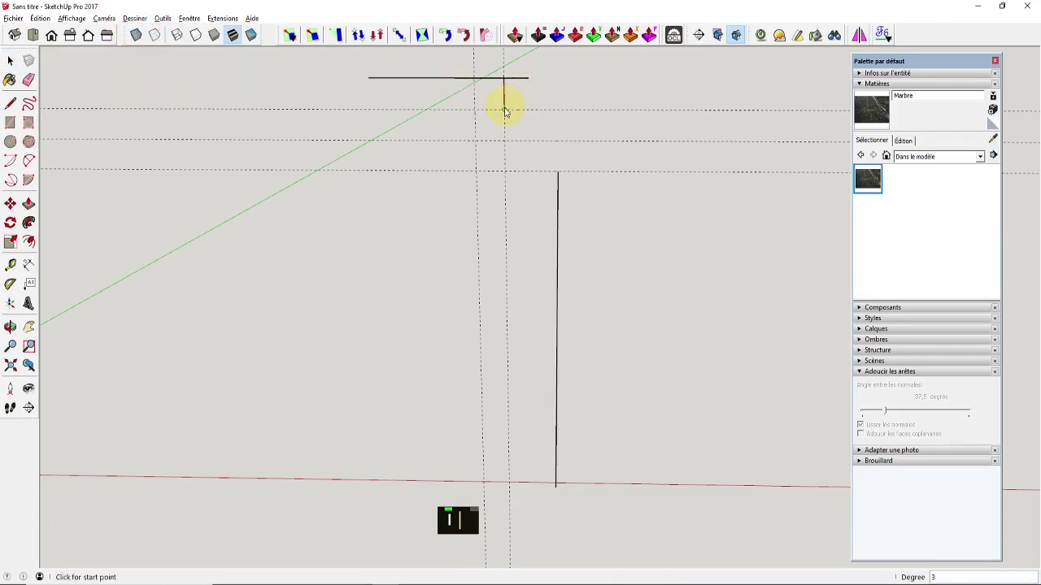
left_click(556, 173)
key("space")
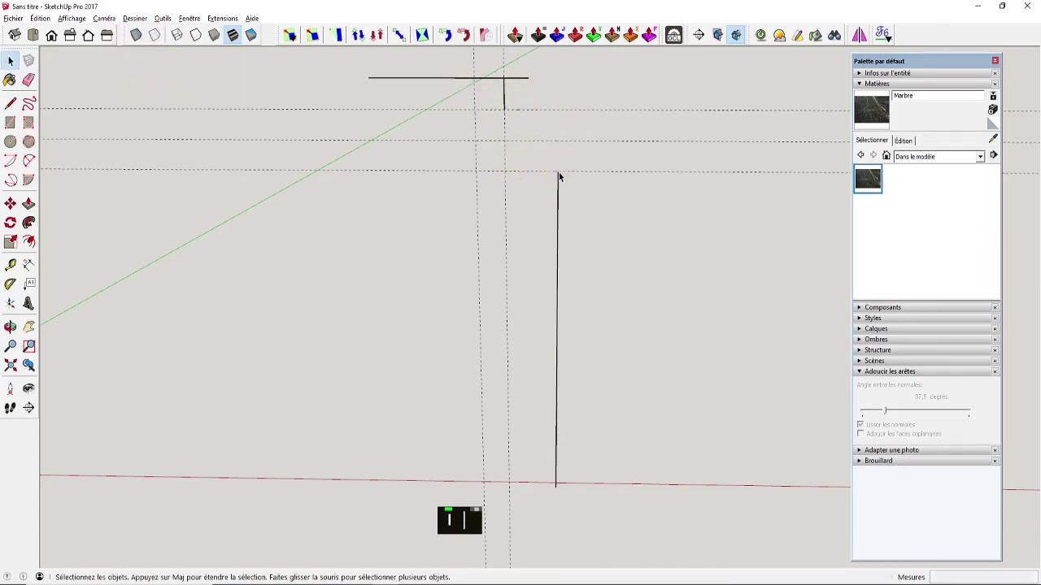
Step: Shorten the long vertical line by moving its upper endpoint down 15 mm
key("m")
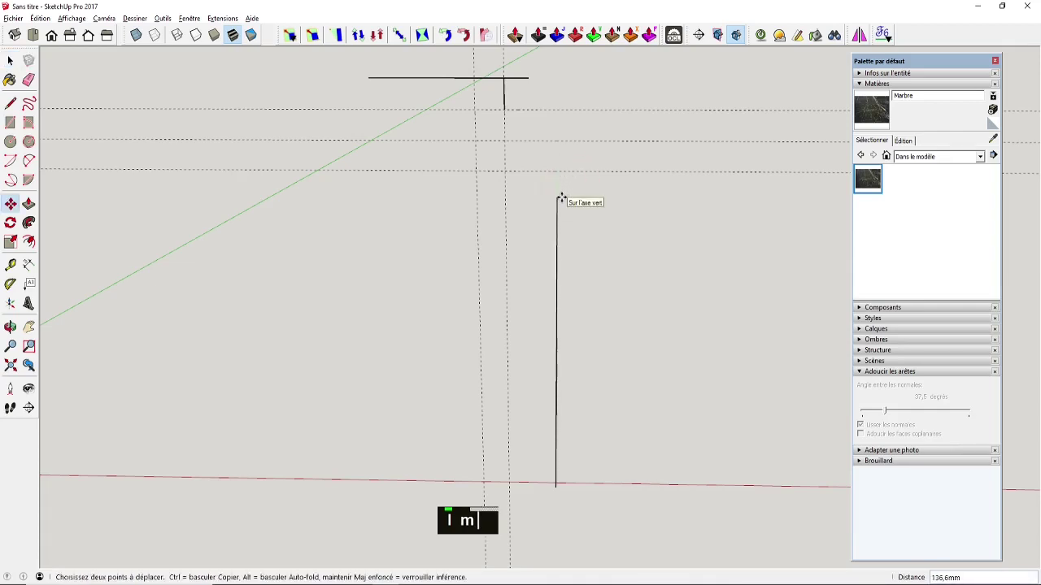
left_click(561, 199)
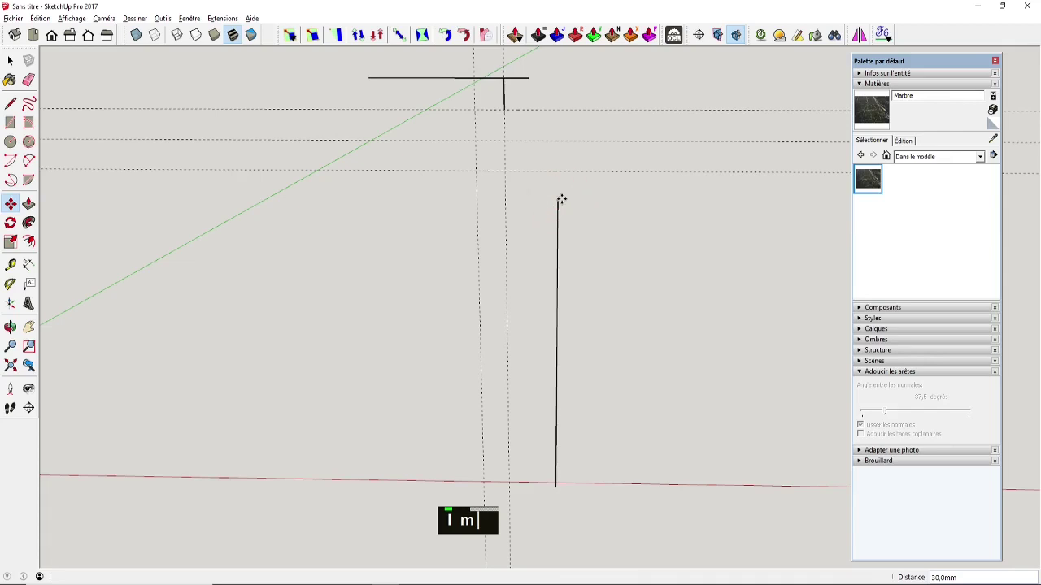
type("15")
key("Return")
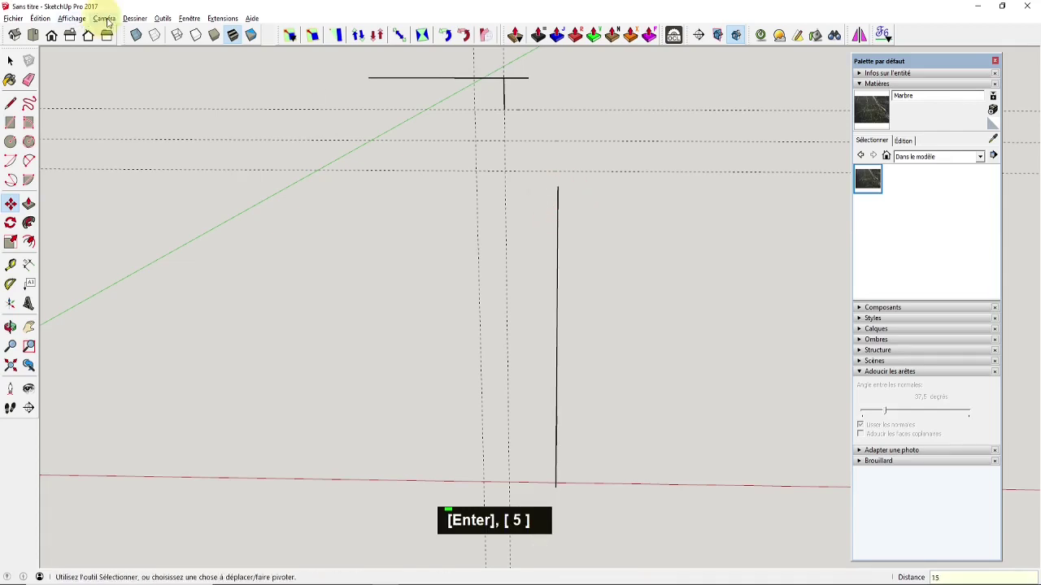
Step: Join the short and long vertical lines with a Bezier curve and erase the horizontal line's overhang past the corner
left_click(135, 19)
left_click(139, 84)
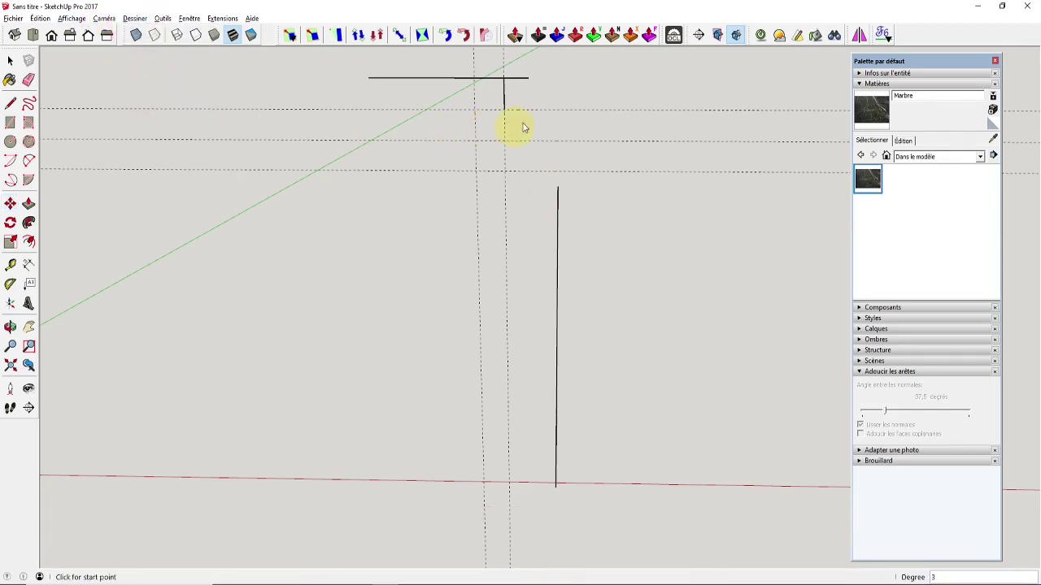
left_click(559, 188)
left_click(553, 149)
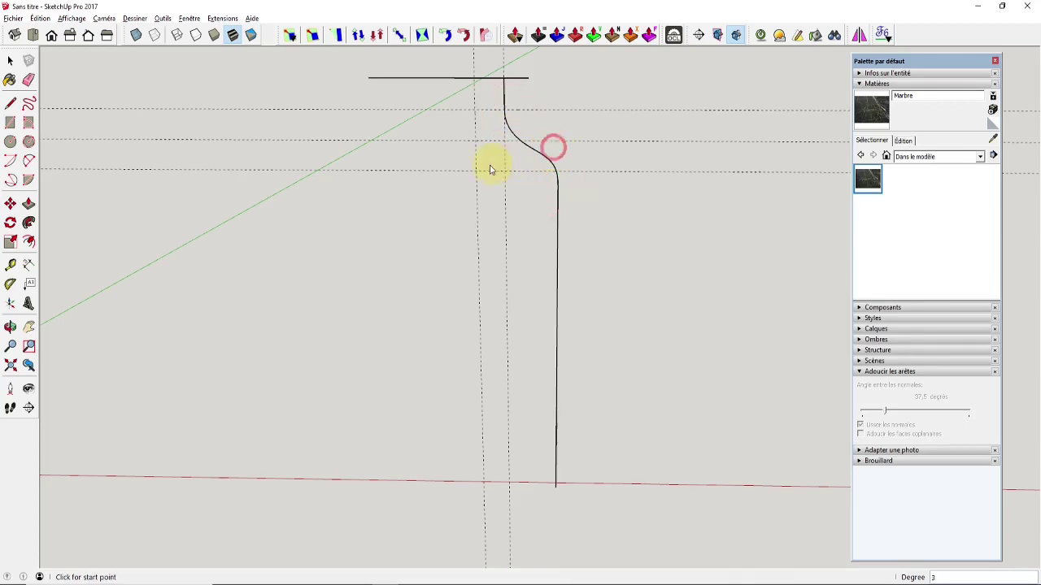
key("e")
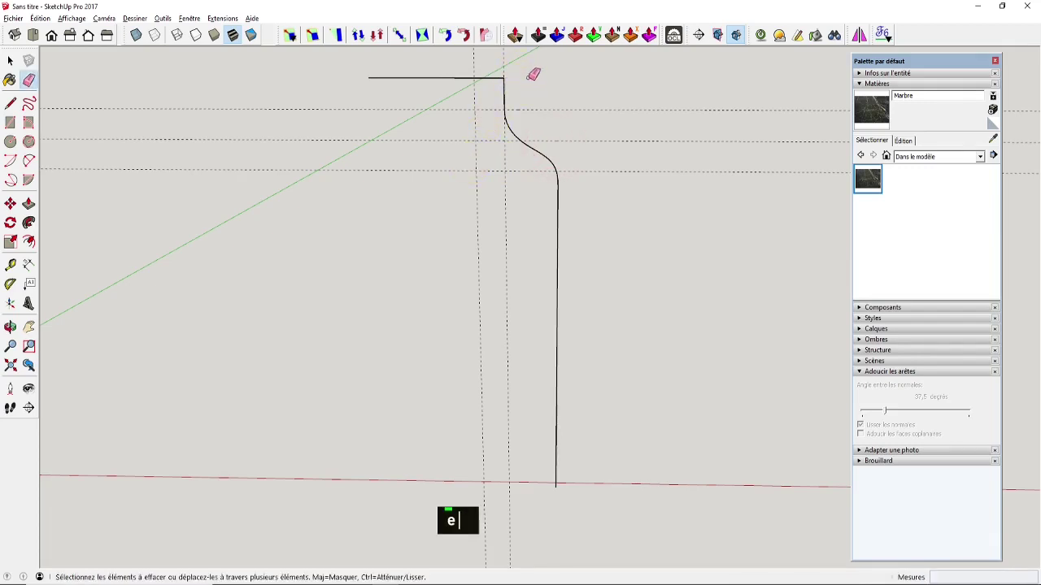
Step: Try to offset the leg profile made of the short vertical line, the curve and the long vertical line
key("space")
left_click(504, 95)
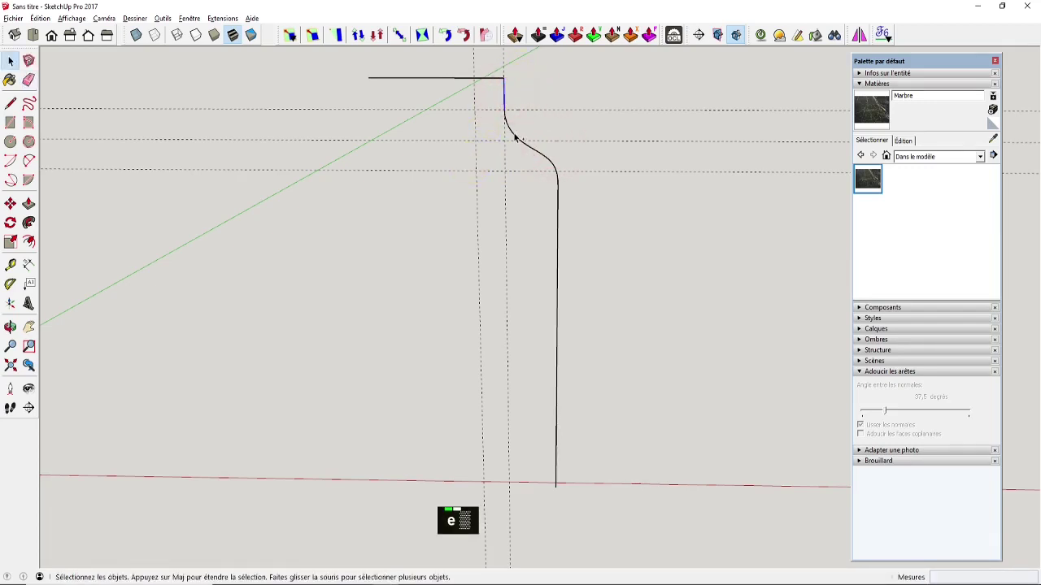
left_click(512, 133, "ctrl")
left_click(557, 196, "ctrl")
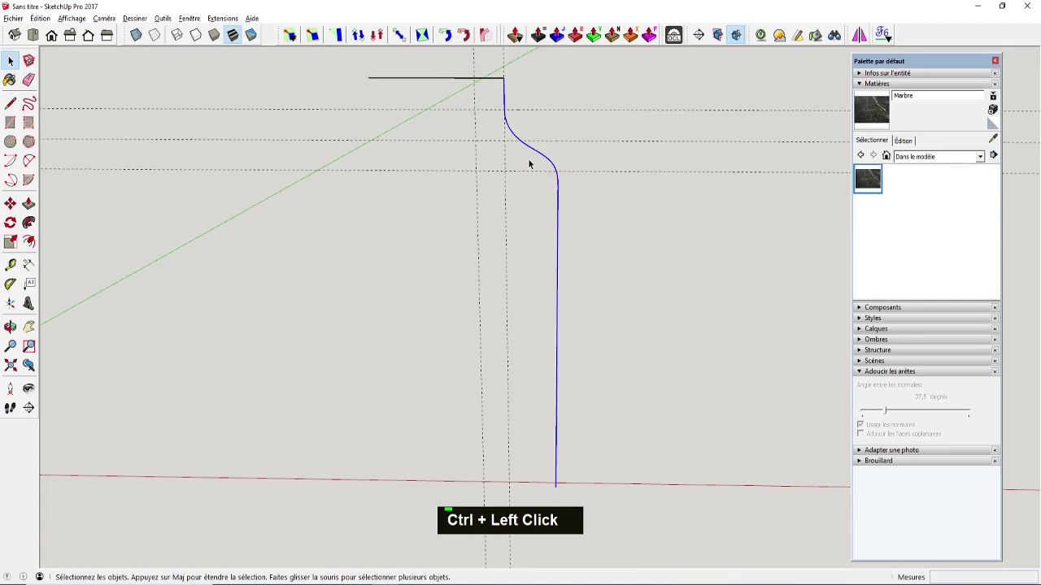
key("f")
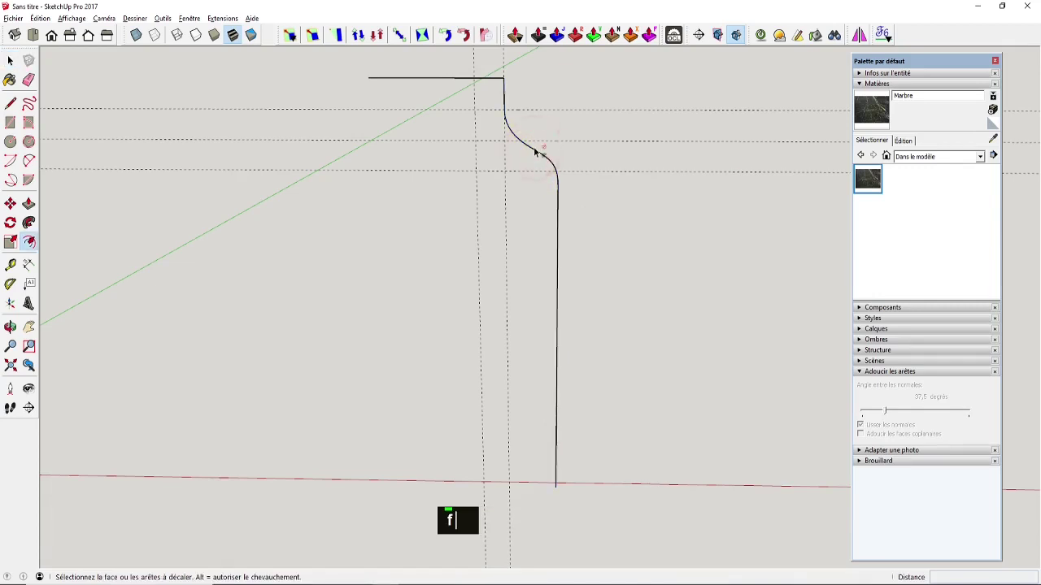
key("space")
left_click(502, 96)
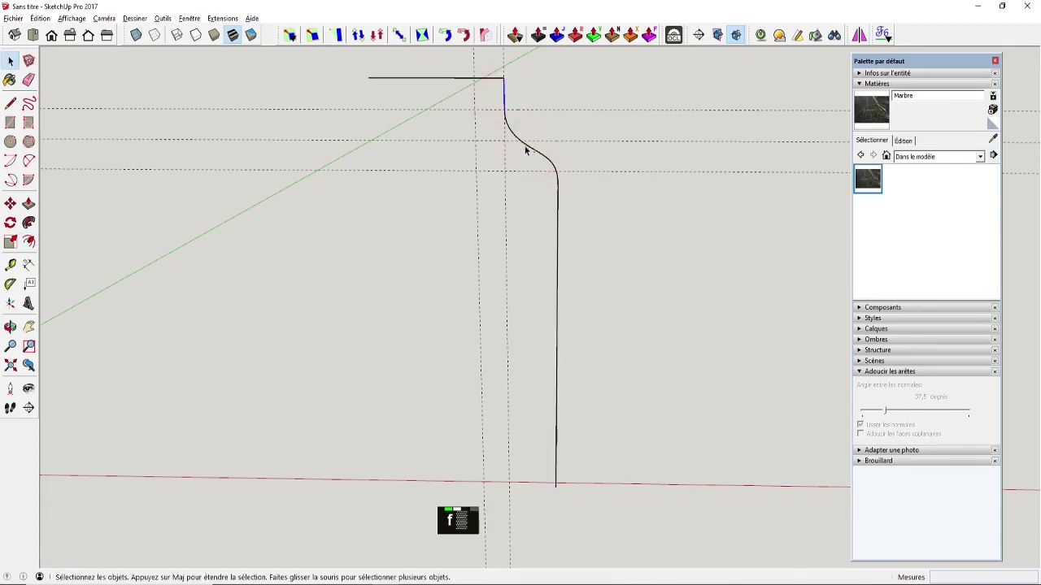
left_click(529, 149, "ctrl")
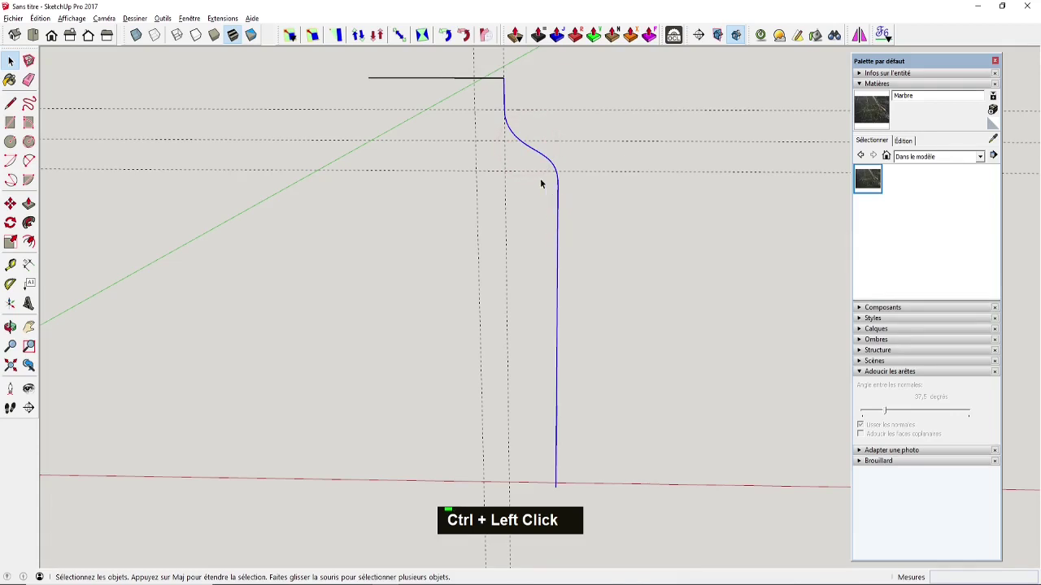
key("f")
key("space")
left_click(505, 97, "ctrl")
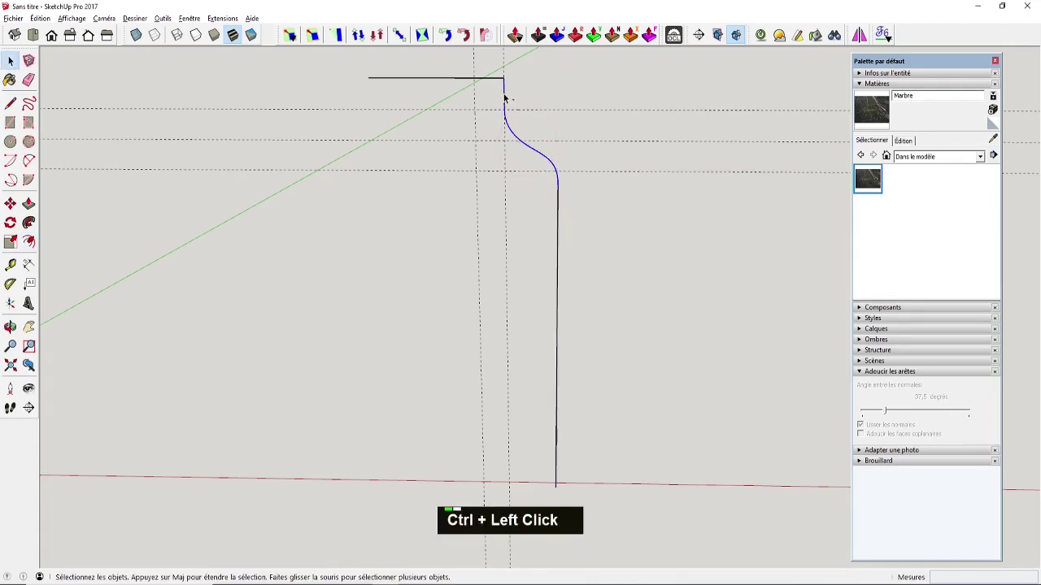
left_click(557, 209, "ctrl")
key("f")
scroll(561, 175, "up", 6)
key("v")
key("space")
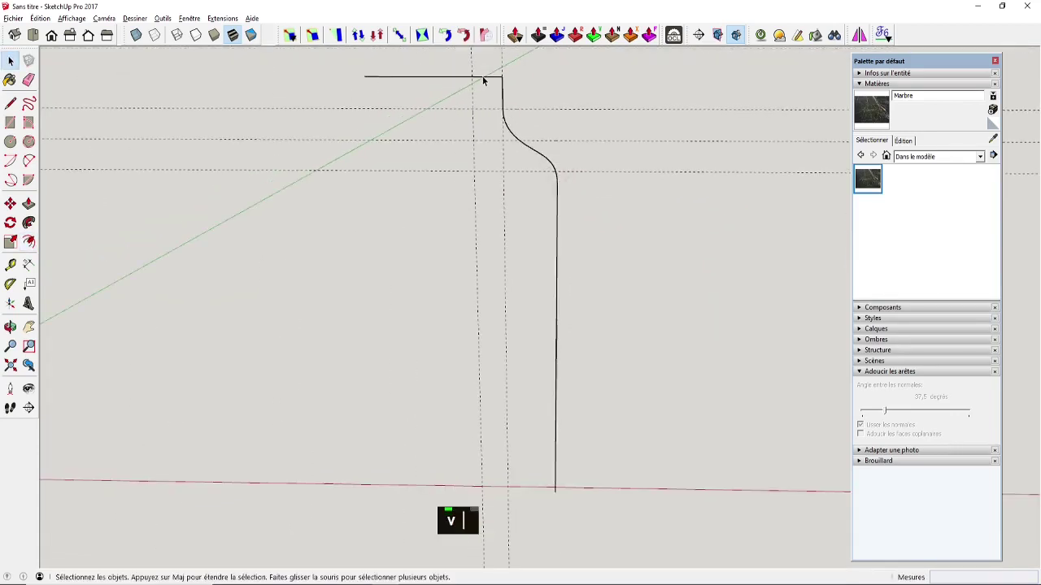
left_click(485, 79)
key("f")
scroll(504, 101, "down", 2)
key("space")
left_click_drag(382, 65, 726, 437)
Step: Delete the Bezier curve between the two vertical lines
scroll(520, 135, "up", 3)
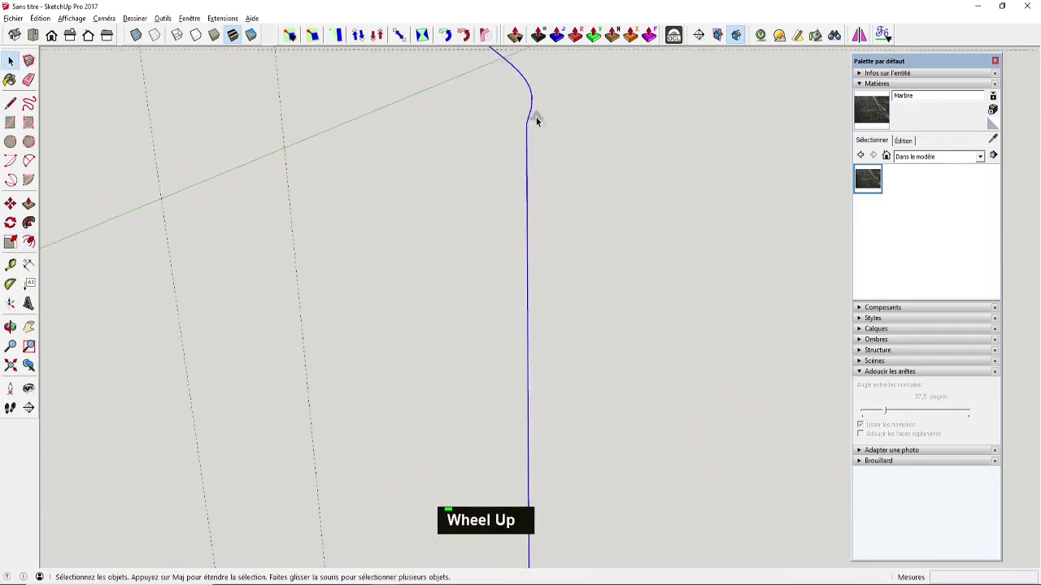
middle_click_drag(535, 116, 495, 155)
scroll(439, 193, "down", 3)
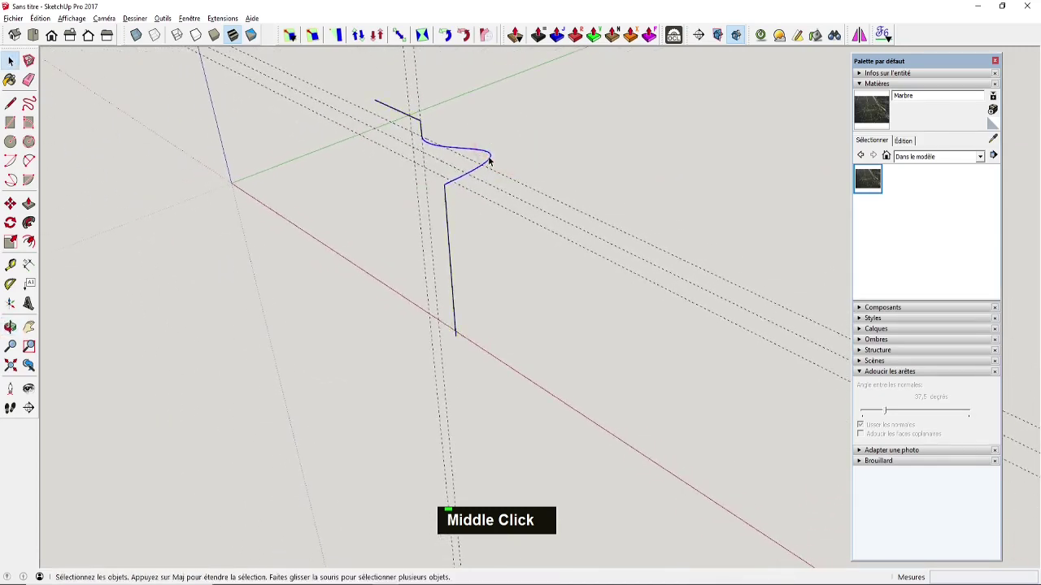
key("Delete")
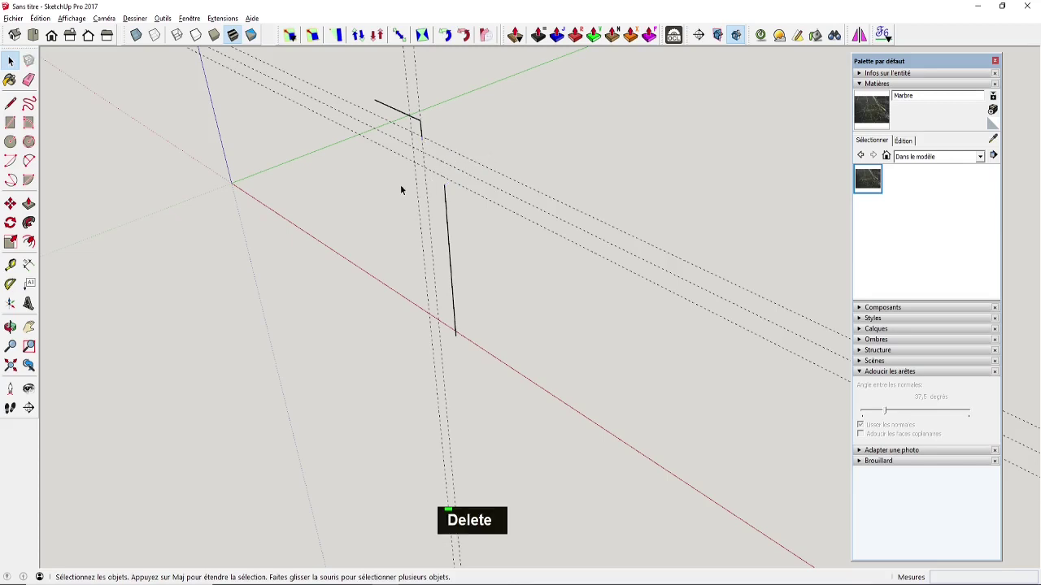
Step: In the front view, draw an S-shaped Bezier curve from the short line's lower end to the long line's upper end
left_click(51, 35)
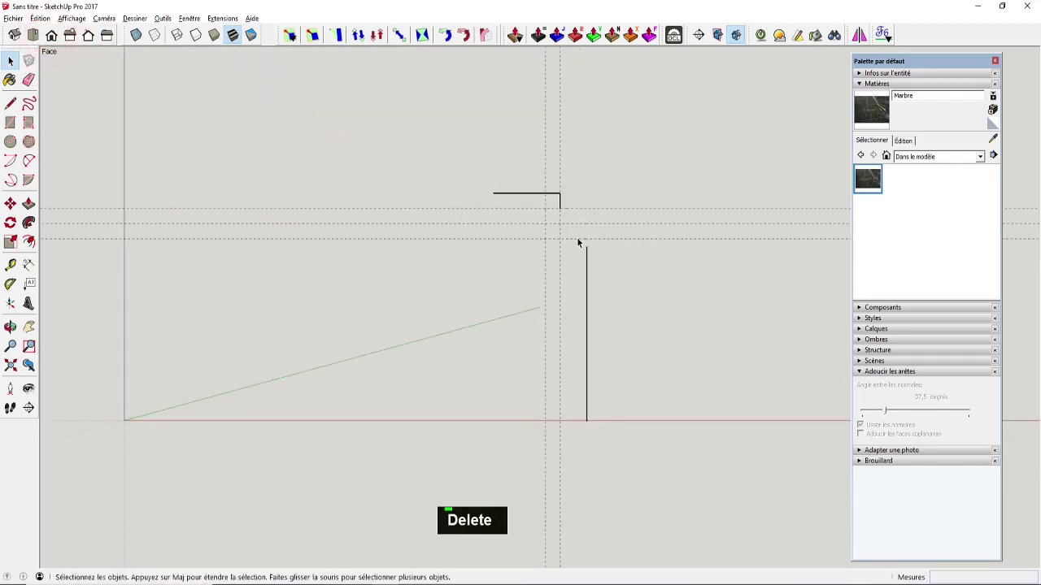
scroll(576, 237, "up", 3)
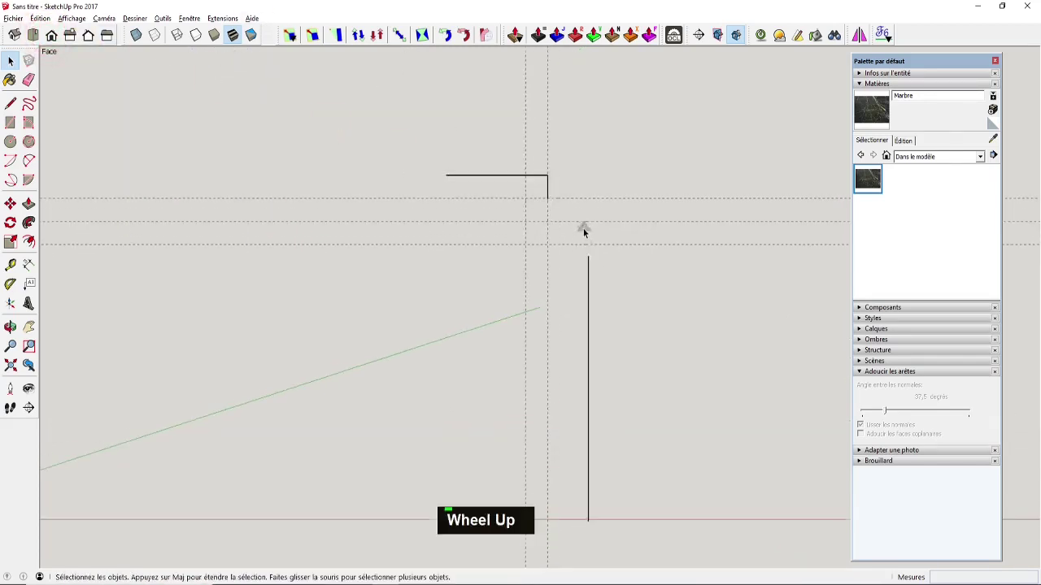
left_click(163, 21)
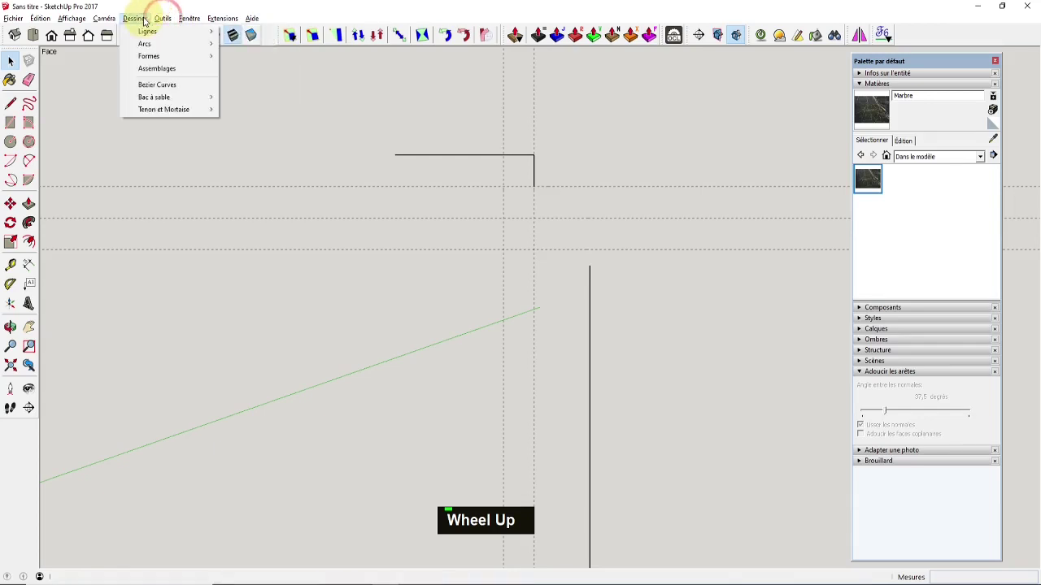
left_click(149, 83)
left_click(533, 187)
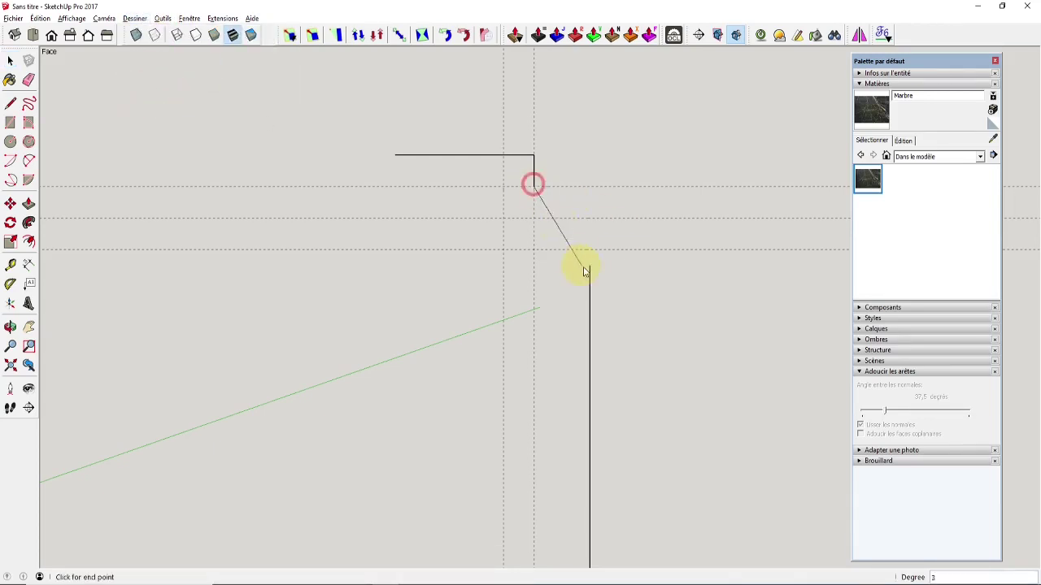
left_click(590, 266)
left_click(533, 228)
left_click(589, 220)
key("space")
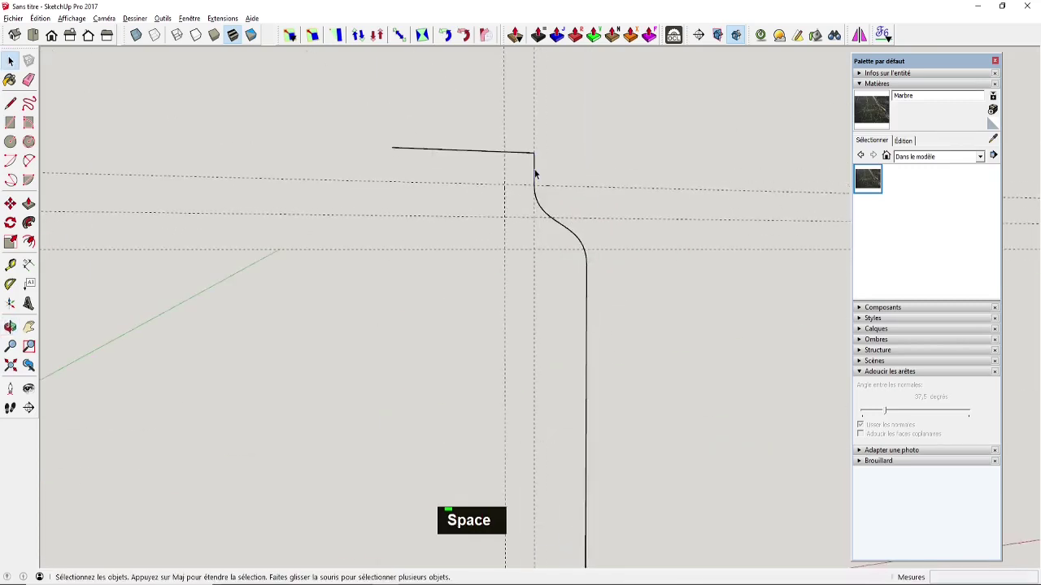
Step: Offset the complete leg profile 5 mm inward and close its lower end with a short line
left_click(533, 171)
left_click(548, 209, "ctrl")
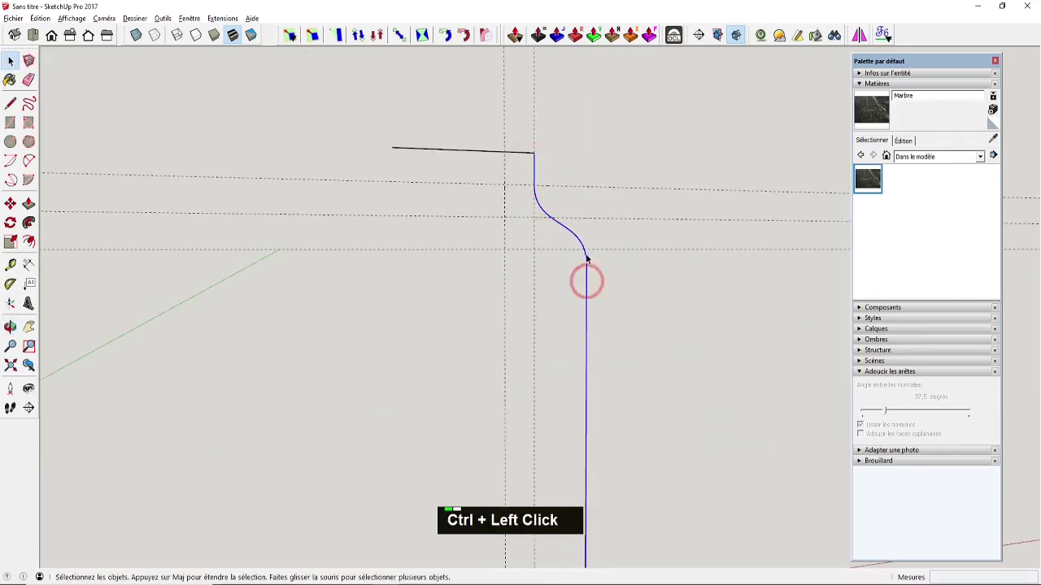
key("f")
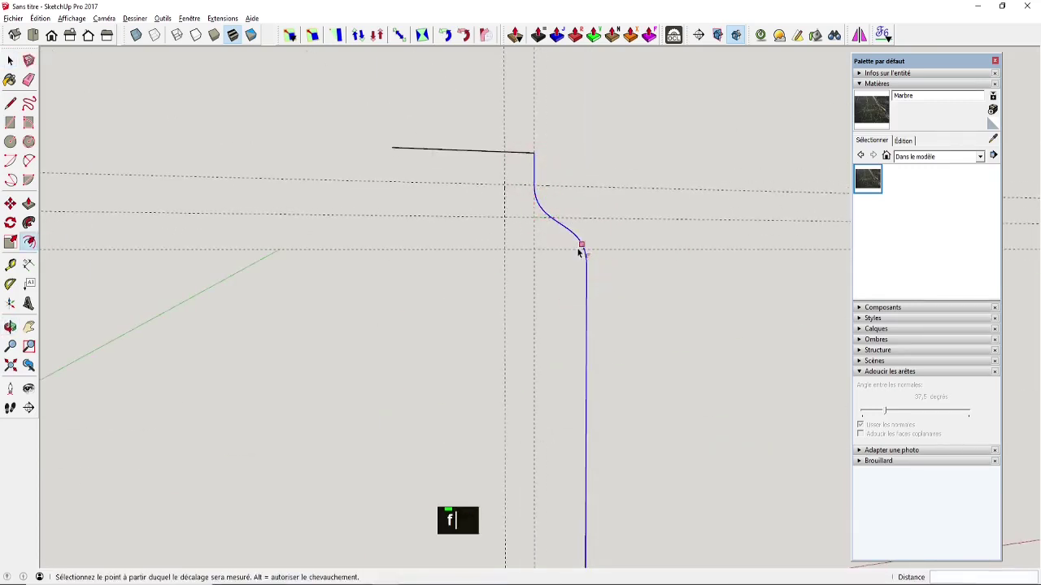
left_click(581, 251)
type("5")
key("Return")
scroll(573, 260, "down", 3)
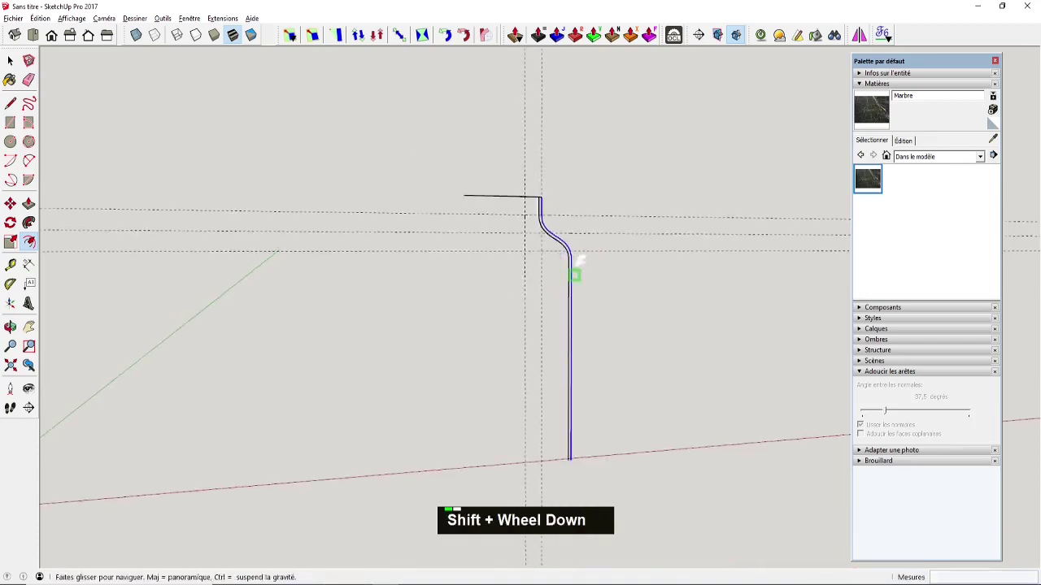
scroll(582, 368, "up", 5)
key("l")
left_click(589, 365)
left_click(583, 365)
Step: Extrude the closed leg profile 25 mm with Push/Pull
middle_click_drag(583, 366, 423, 467)
scroll(539, 342, "down", 3)
key("p")
left_click(540, 249)
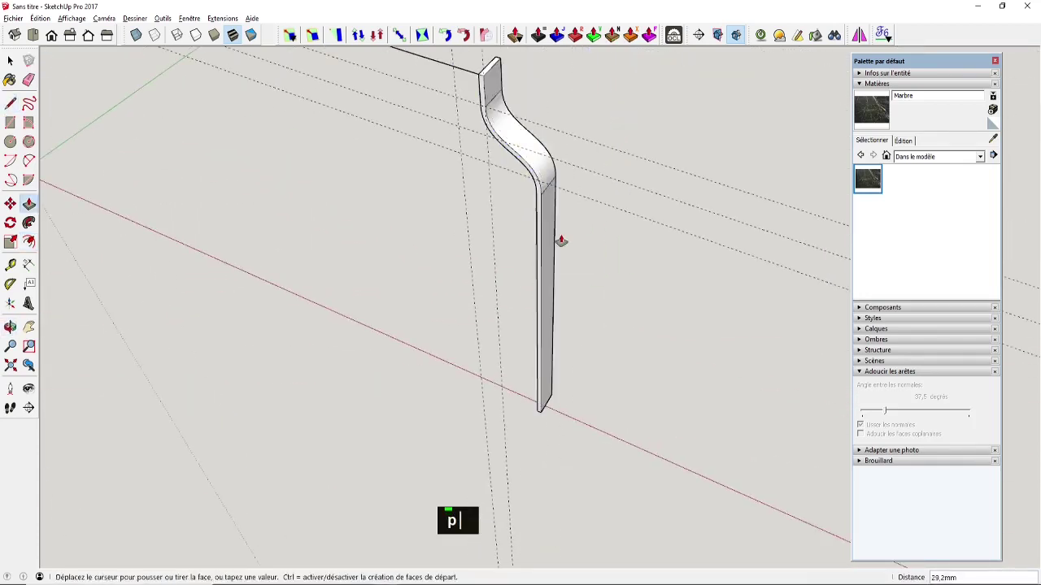
type("25")
key("Return")
Step: Soften the leg strip's edges at about 39.3 degrees and copy its long straight inner edge to the clipboard
key("space")
triple_click(548, 235)
key("space")
left_click(511, 318)
middle_click_drag(588, 280, 489, 266)
key("ctrl+c")
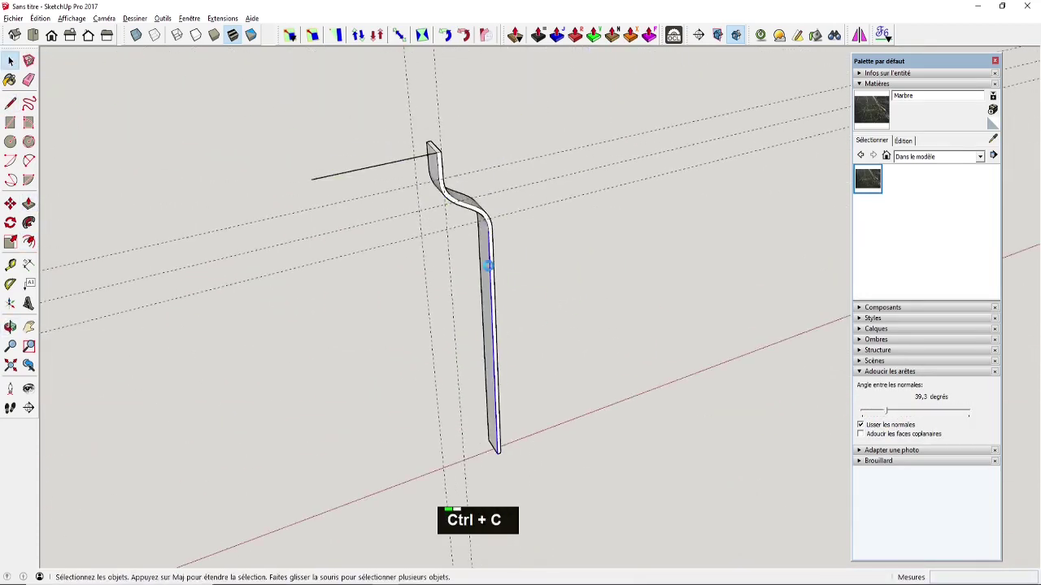
Step: Turn the complete leg strip, without the horizontal line, into a component named Lame02
key("space")
left_click_drag(400, 114, 541, 483)
type("gLame02")
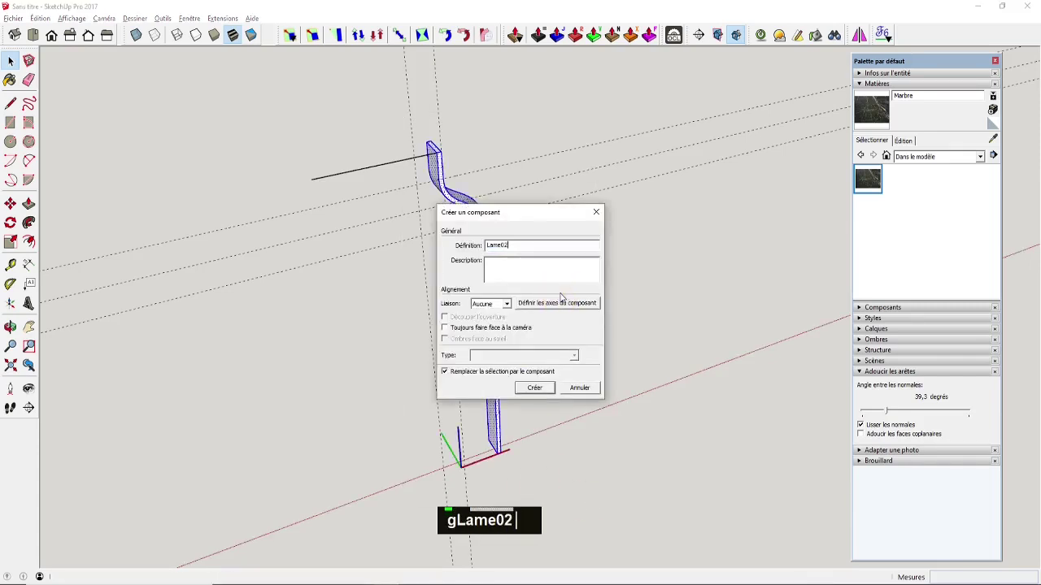
key("Return")
Step: Remove the new leg strip from view and paste the copied straight edge in place
key("Delete")
key("ctrl+b")
middle_click_drag(492, 265, 437, 200)
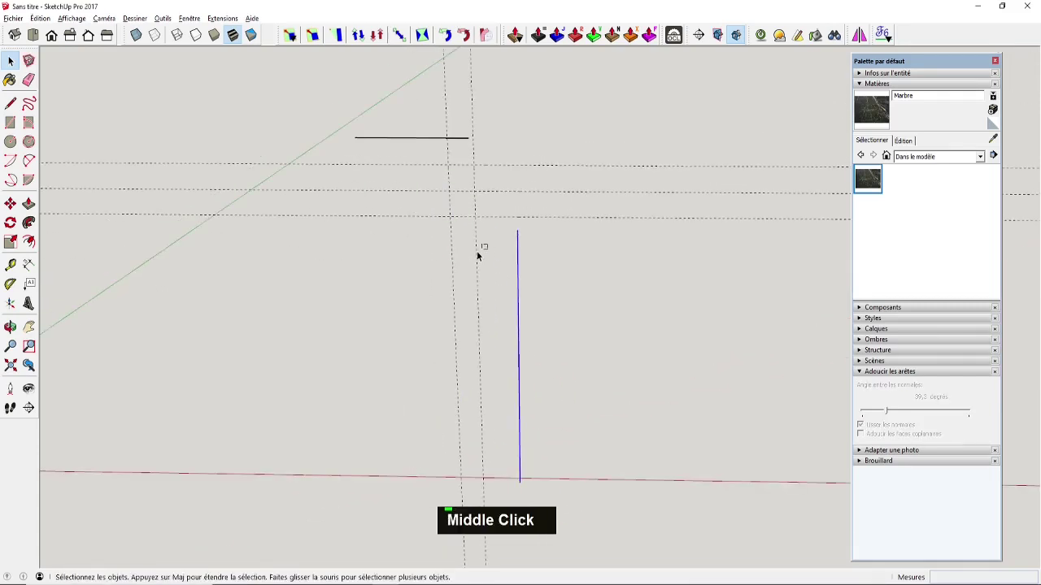
Step: Delete the outer vertical guide and draw a line along the remaining one between the first horizontal guide and the horizontal line
left_click(474, 200)
key("Delete")
key("l")
left_click(448, 164)
left_click(447, 138)
key("space")
left_click(135, 18)
left_click(165, 87)
left_click(448, 164)
left_click(517, 231)
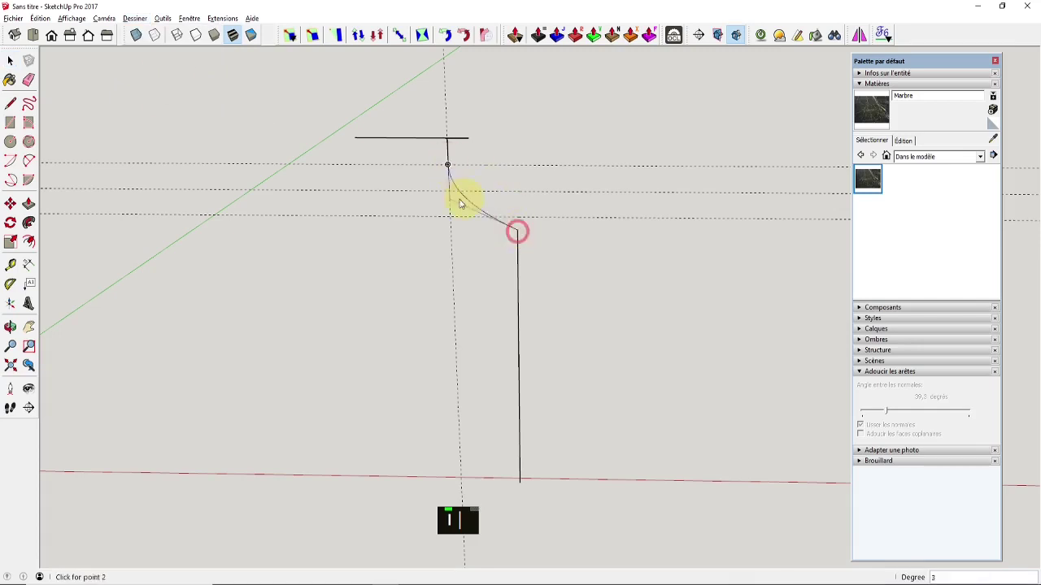
key("space")
Step: Shorten the pasted vertical edge by moving its upper endpoint down
key("m")
left_click(518, 231)
type("58,3mm")
key("Return")
Step: Draw an S-shaped Bezier curve from the new short line's lower end to the shortened edge's upper end
left_click(135, 18)
left_click(151, 85)
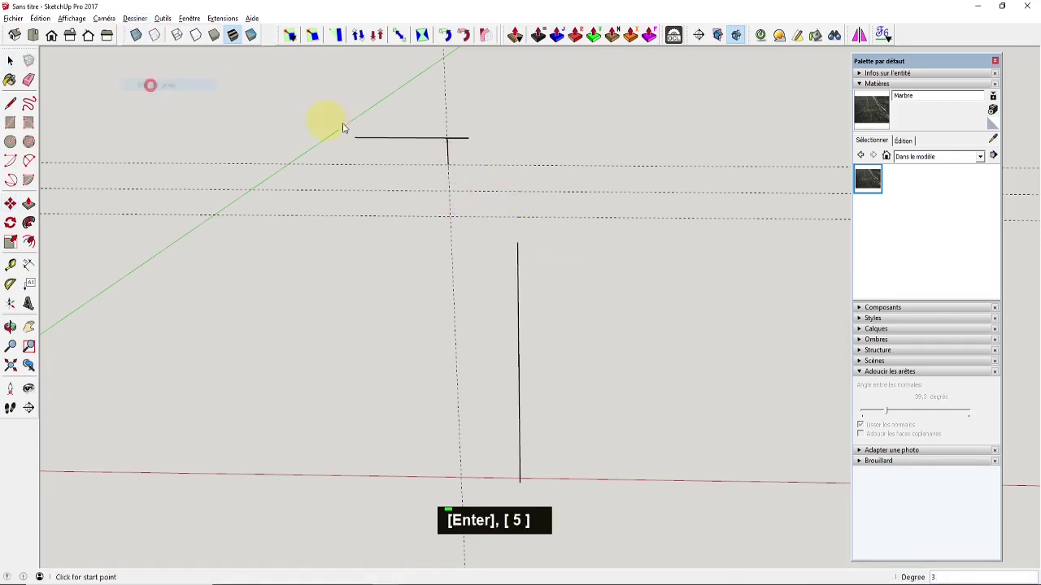
left_click(448, 164)
left_click(517, 242)
left_click(449, 204)
left_click(514, 202)
Step: Offset the third leg profile 5 mm inward and close its lower end with a short line
key("space")
left_click(448, 162)
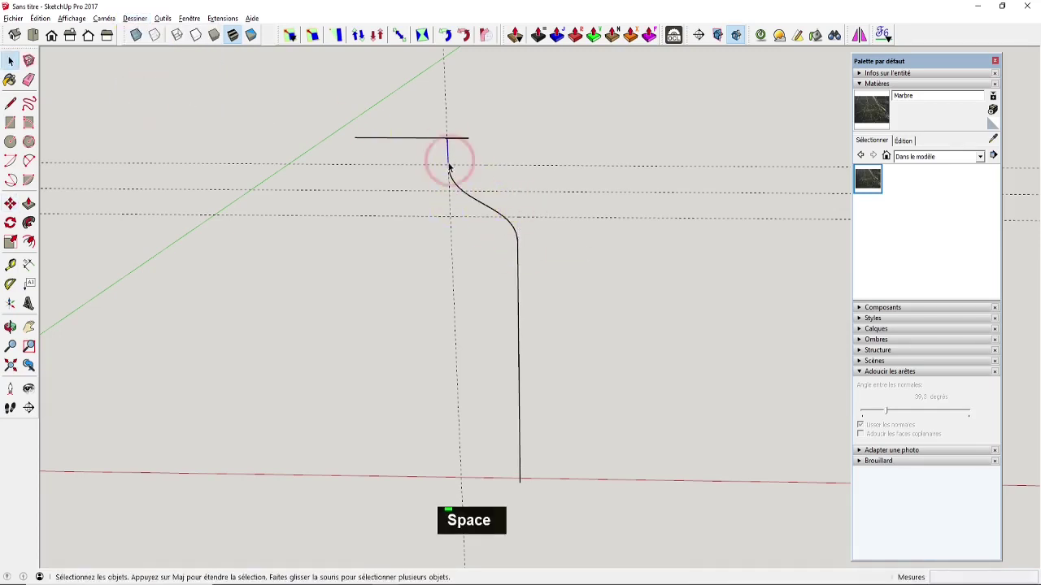
left_click(473, 196, "ctrl")
left_click(518, 265, "ctrl")
key("f")
left_click(511, 224)
type("5")
key("Return")
key("l")
left_click(520, 487)
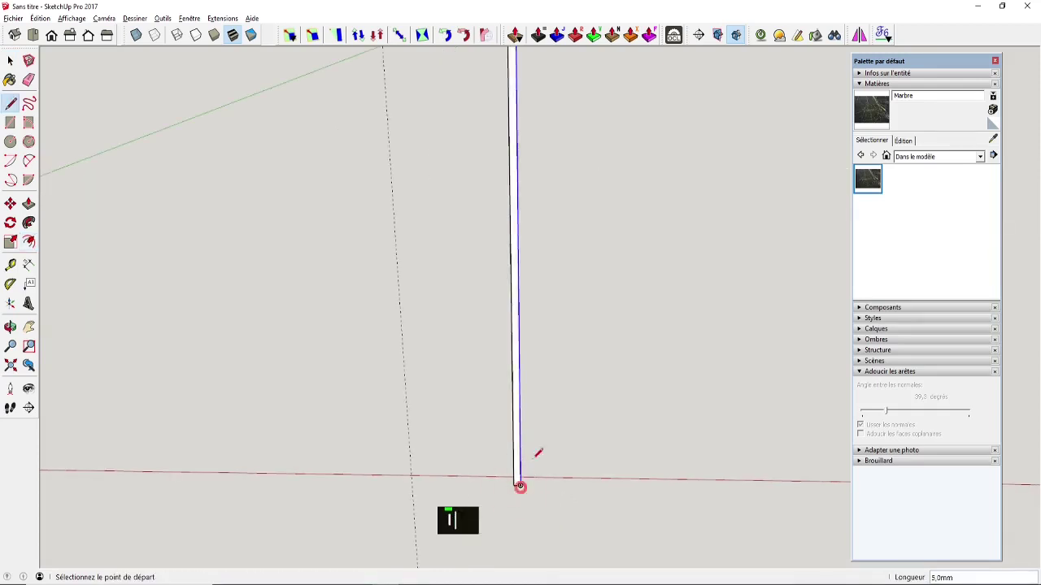
Step: Extrude the closed third profile into a leg strip with Push/Pull
middle_click_drag(532, 460, 475, 463)
key("p")
left_click(529, 441)
Step: Select the whole third leg strip and soften its edges at about 41.1 degrees
key("space")
triple_click(498, 281)
left_click_drag(886, 411, 887, 411)
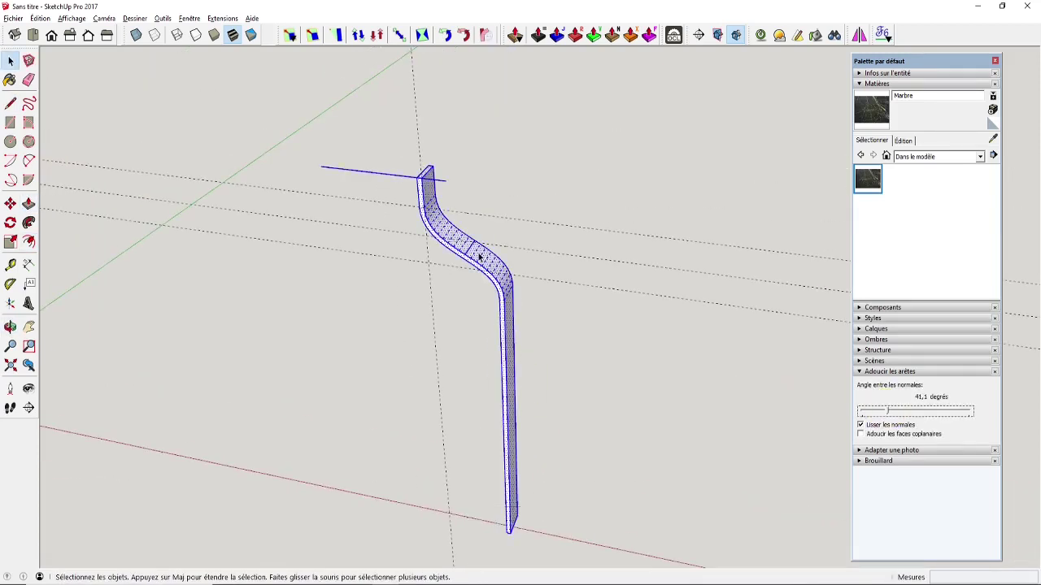
Step: Erase the horizontal line and smooth the remaining crosswise edge in the middle of the strip's bend
key("e")
middle_click_drag(478, 257, 539, 284)
left_click_drag(479, 288, 476, 258, "ctrl")
key("space")
Step: Turn the complete third leg strip into a component named Lame03
scroll(484, 179, "down", 3)
left_click_drag(383, 139, 559, 515)
type("g")
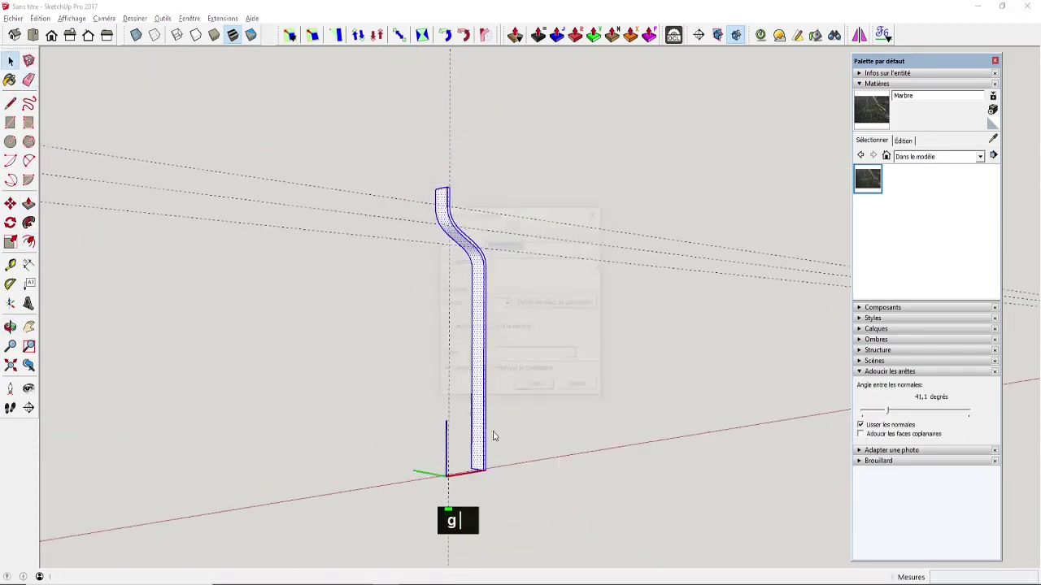
type("Lame03")
left_click(535, 388)
middle_click_drag(533, 298, 543, 334)
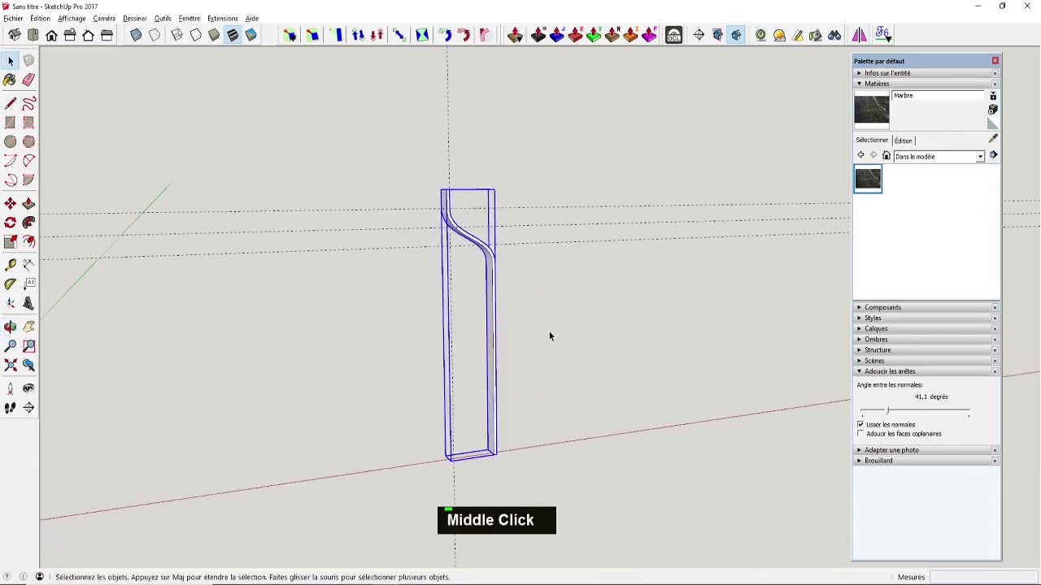
Step: Unhide the other two leg strips and clear the construction guides from the view
key("alt+r")
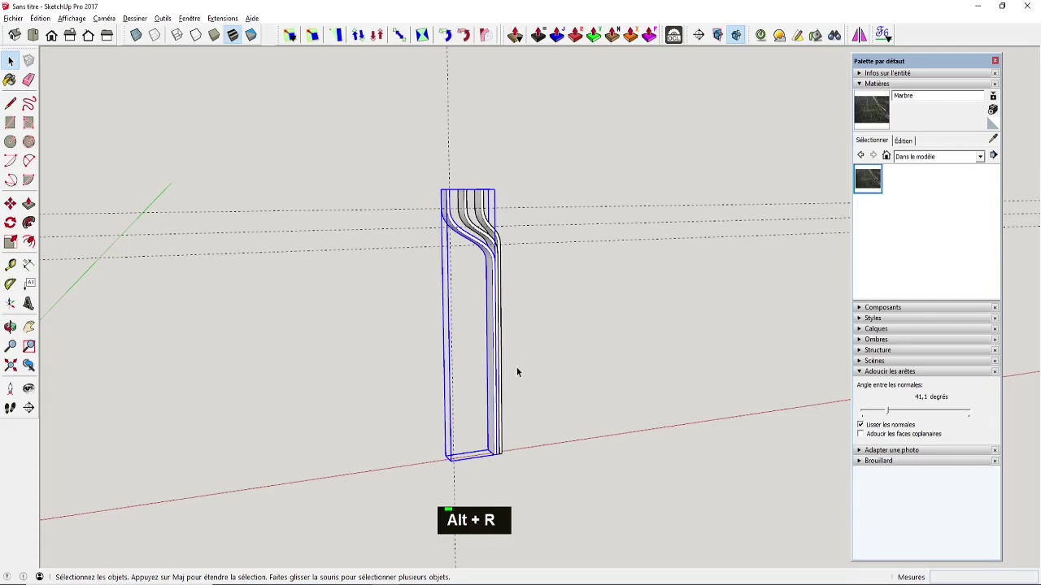
middle_click_drag(537, 257, 423, 241)
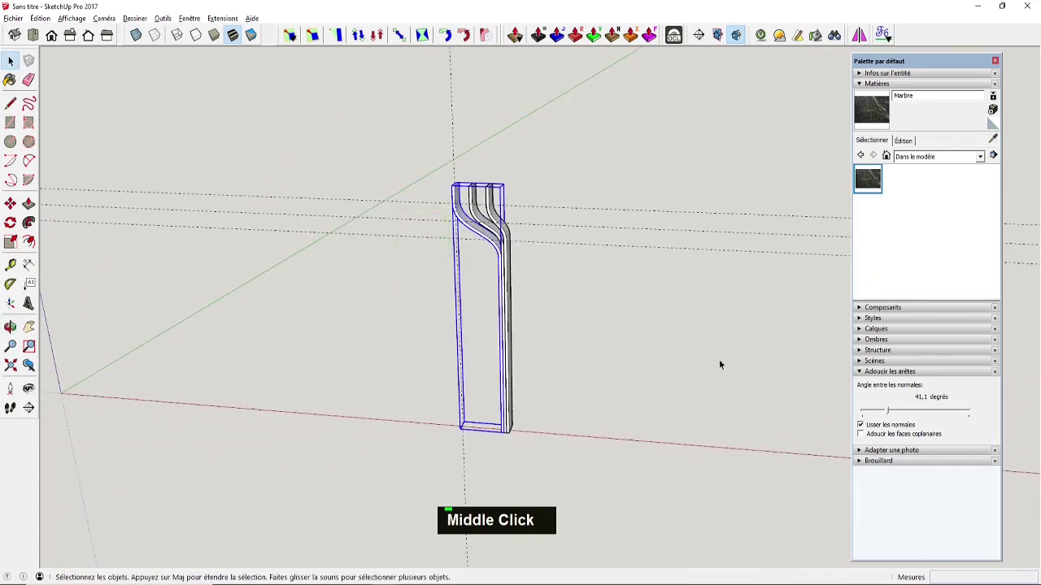
key("w")
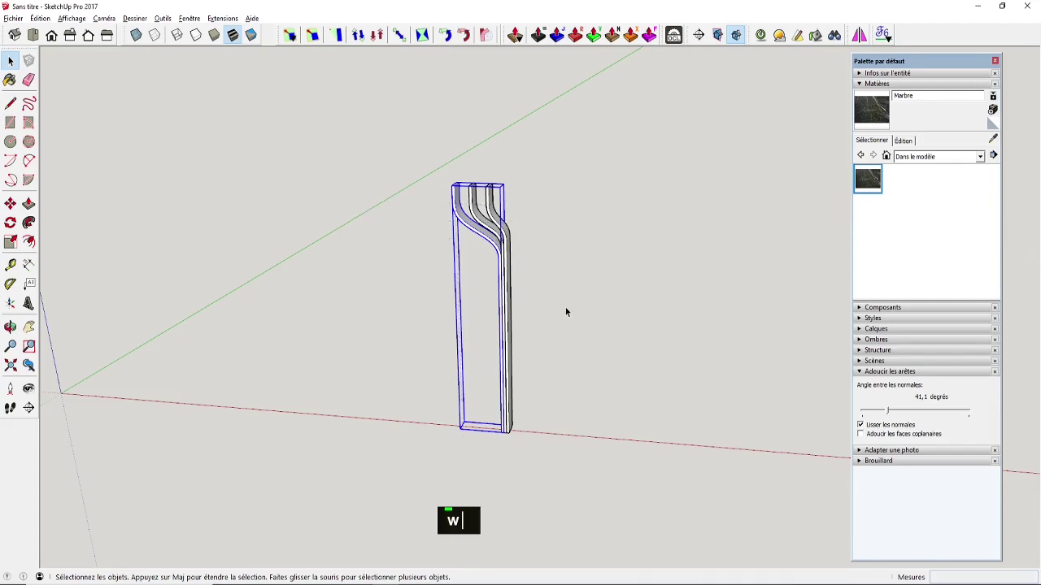
Step: Paint all three leg strips with the AniégréH wood material from the BoisJosé collection
middle_click_drag(566, 311, 493, 333)
scroll(569, 297, "up", 3)
key("space")
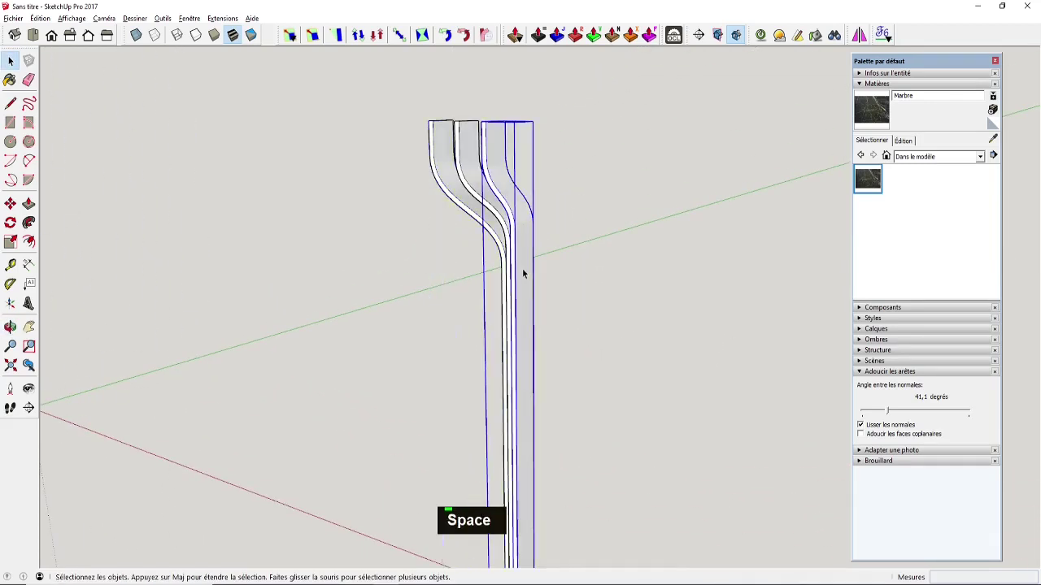
left_click(939, 156)
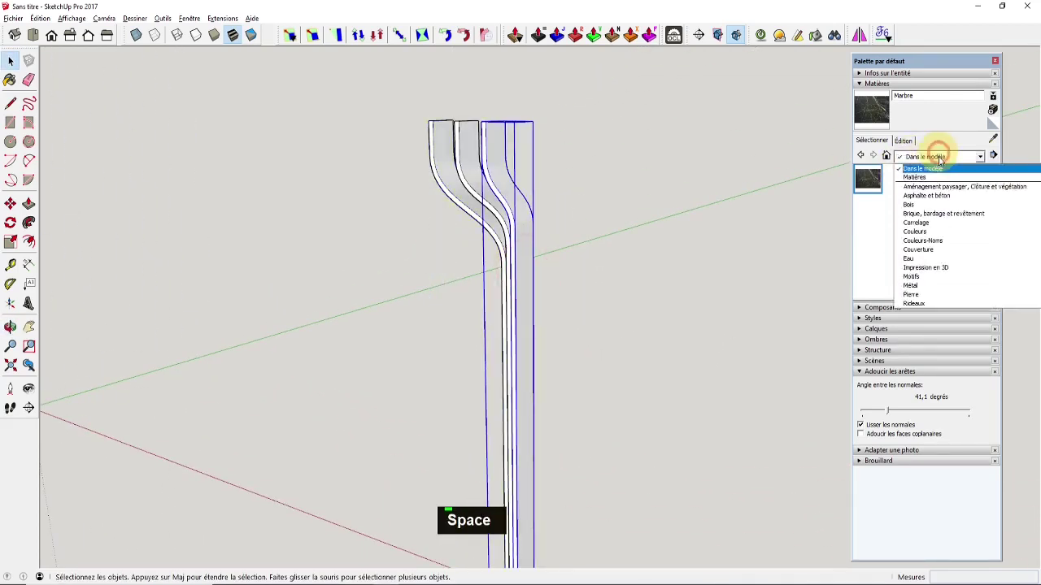
scroll(924, 302, "down", 4)
left_click(924, 300)
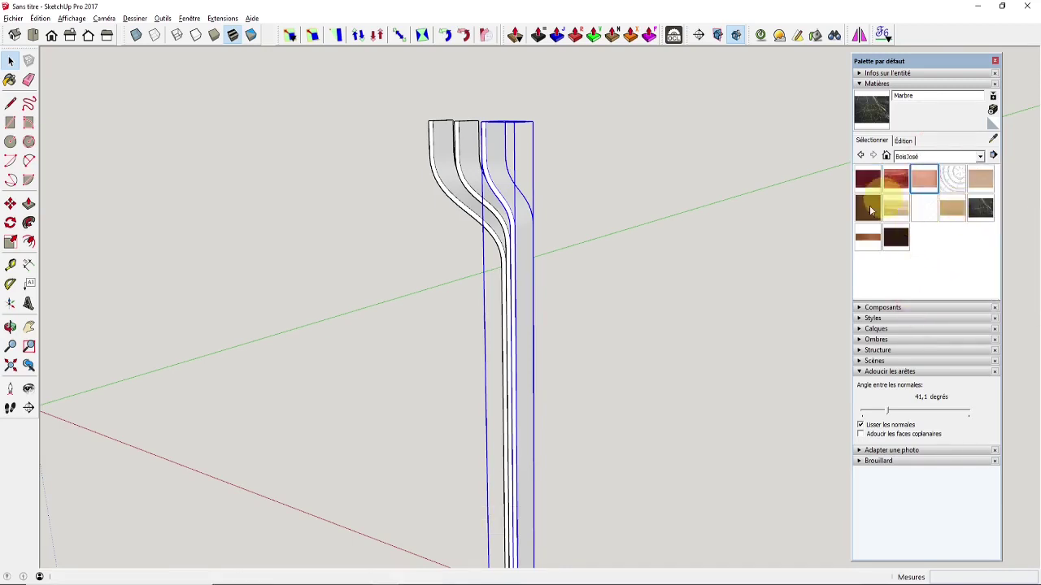
left_click(924, 179)
left_click(526, 291)
left_click(493, 202)
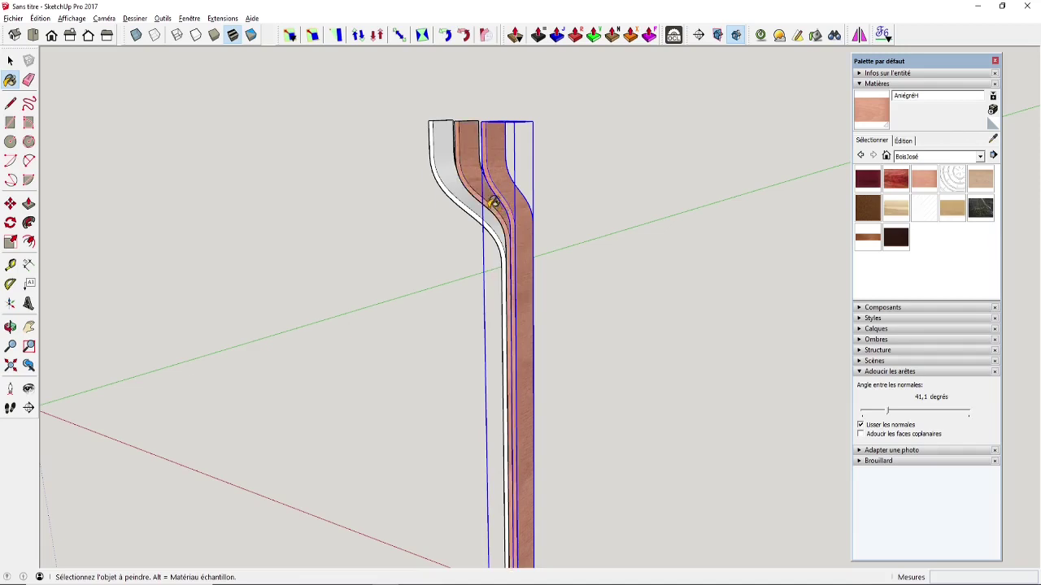
left_click(477, 193)
Step: Reset the outer strip's component axes with the origin at its bottom corner and the red axis running up its length
middle_click_drag(635, 396, 550, 280)
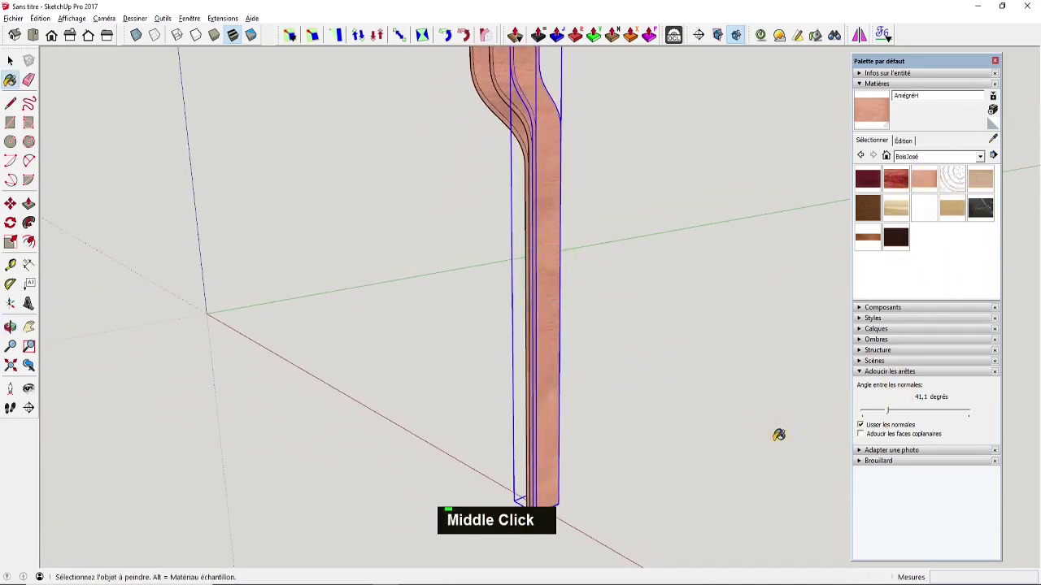
middle_click_drag(743, 435, 518, 389, "shift")
key("space")
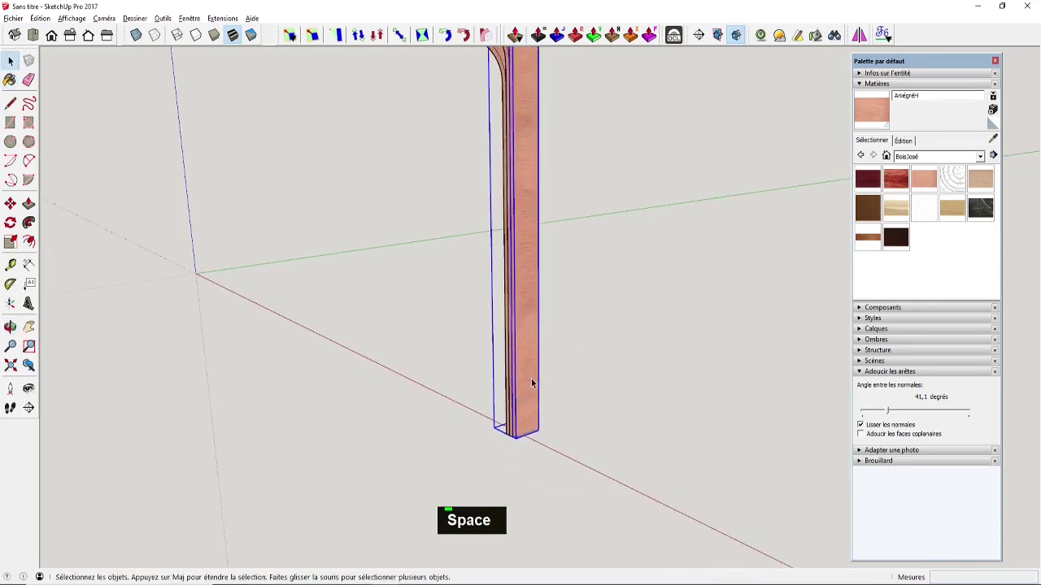
right_click(536, 373)
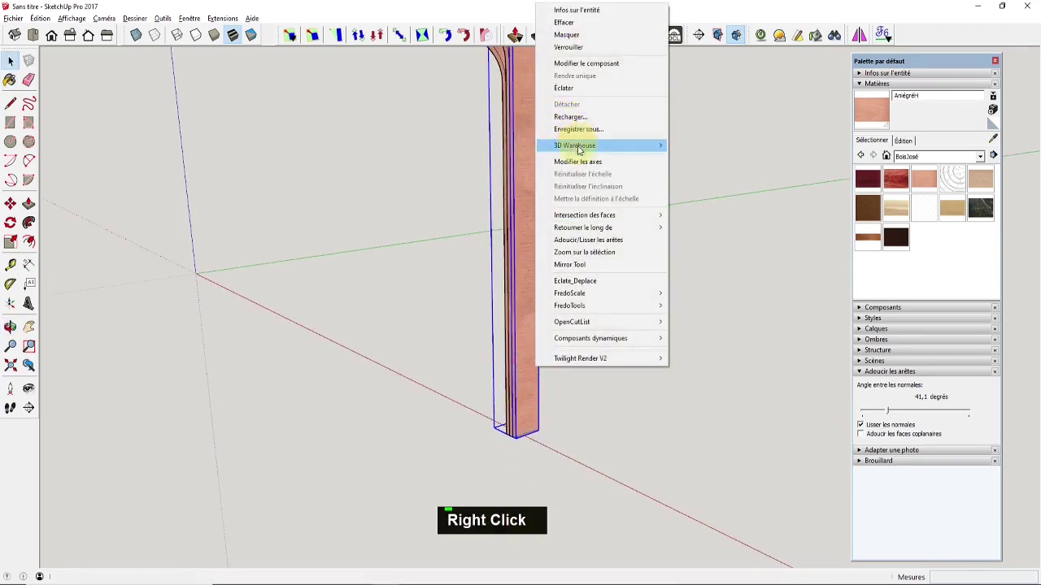
left_click(578, 162)
left_click(516, 438)
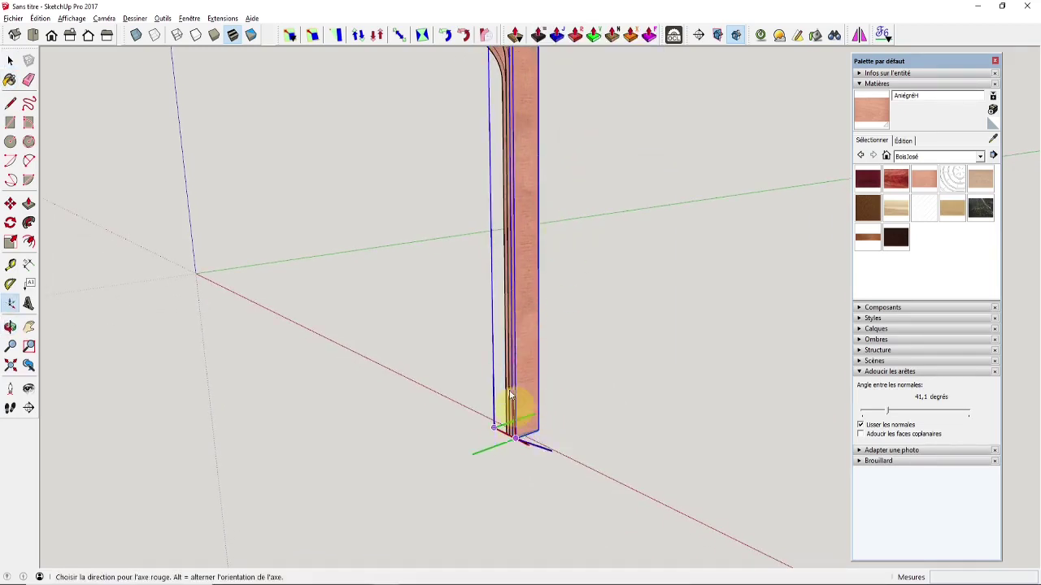
left_click(515, 391)
left_click(494, 428)
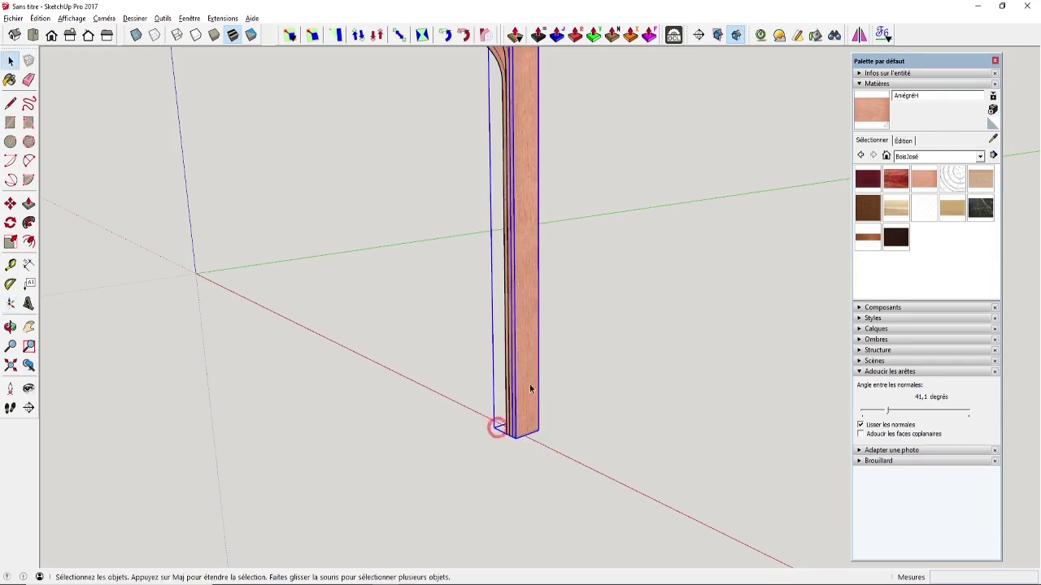
Step: Reorient the middle strip's component axes from its bottom corner, with red running up the strip and green along its bottom edge
middle_click_drag(533, 216, 504, 423)
scroll(504, 427, "up", 2)
key("space")
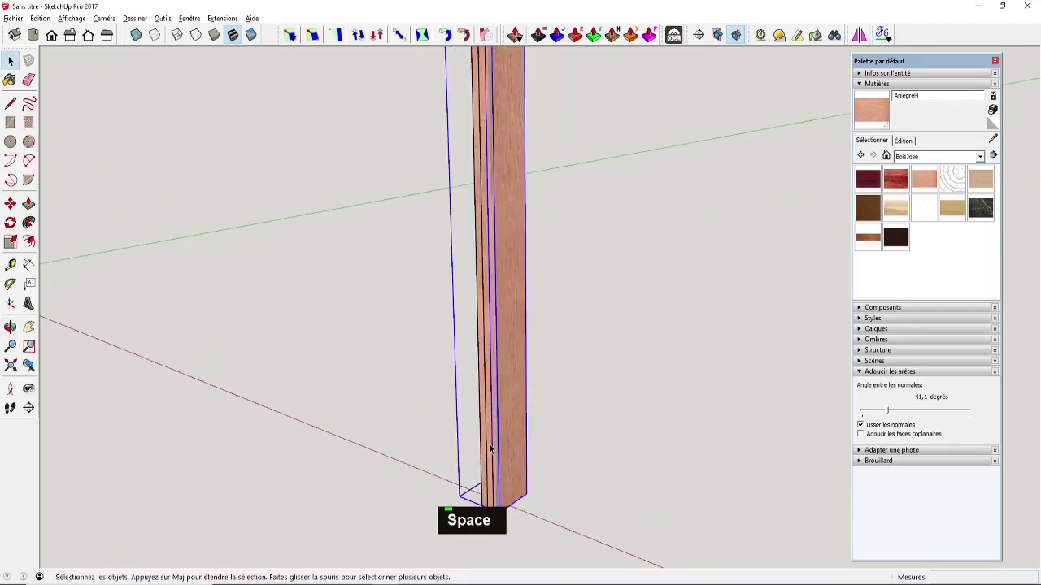
right_click(490, 448)
left_click(521, 237)
left_click(493, 513)
left_click(492, 464)
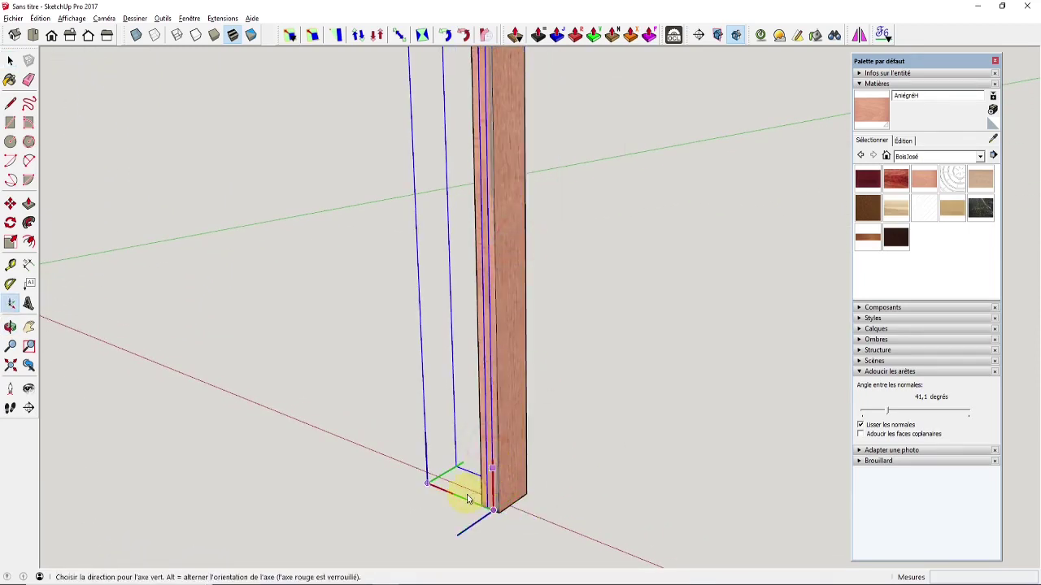
left_click(468, 494)
Step: Reorient the third strip's component axes from its bottom corner, with red running up the strip's length
right_click(481, 454)
left_click(516, 245)
left_click(487, 508)
left_click(486, 478)
left_click(467, 493)
Step: Select all three strips and rotate a copy about the vertical axis at their base corner, perpendicular to the originals
middle_click_drag(471, 493, 561, 488)
middle_click_drag(561, 488, 606, 520, "shift")
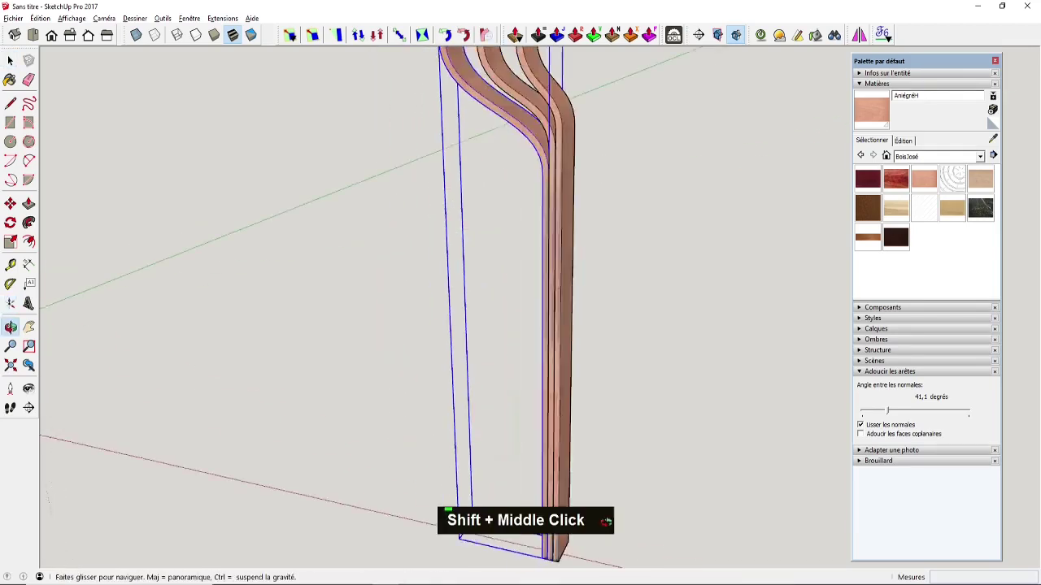
left_click(483, 313)
scroll(483, 313, "down", 4)
left_click_drag(582, 418, 523, 470)
middle_click_drag(524, 472, 538, 289)
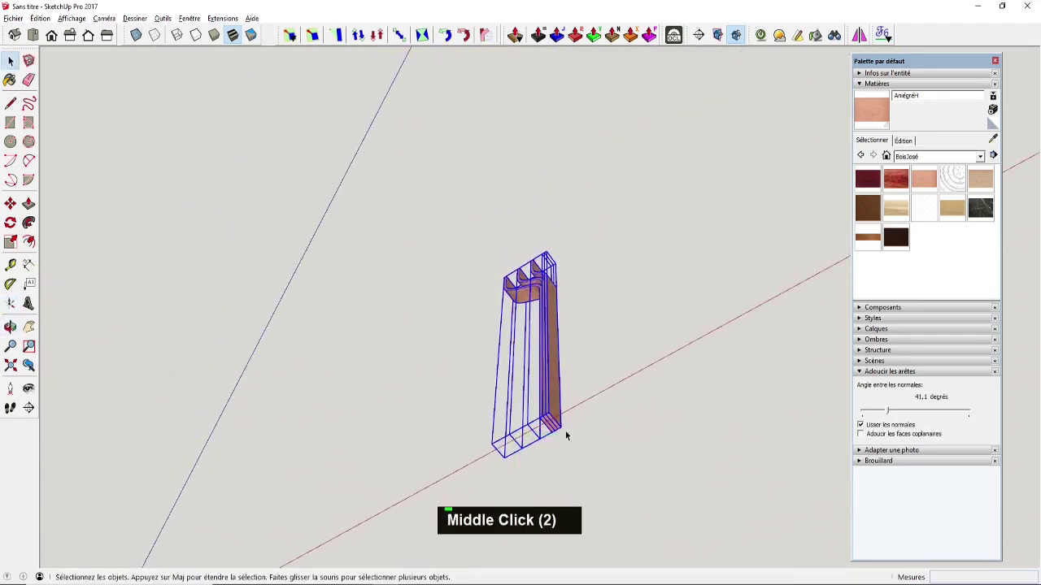
key("q")
key("space")
scroll(561, 433, "up", 2)
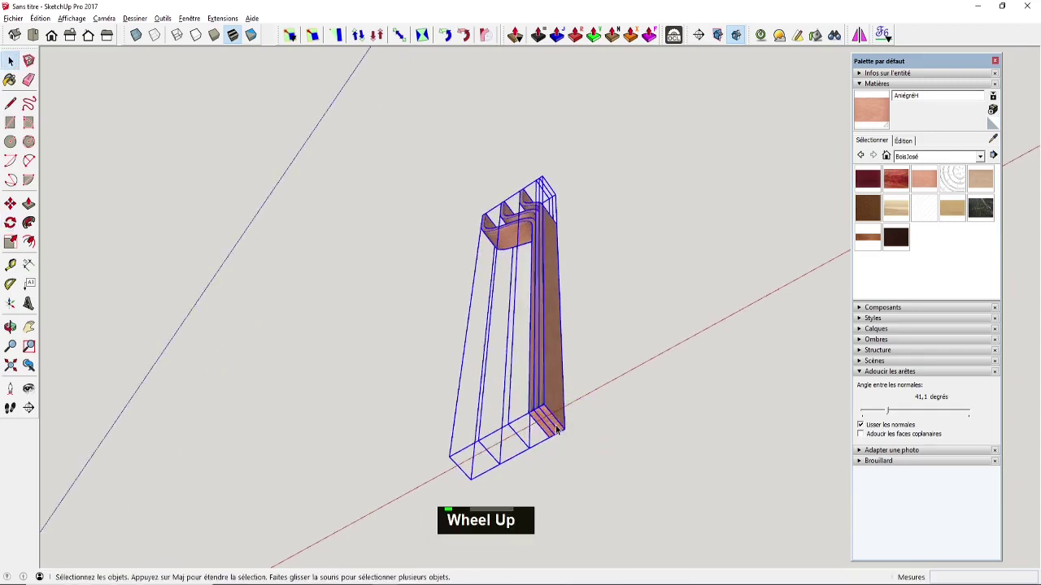
key("q")
key("q")
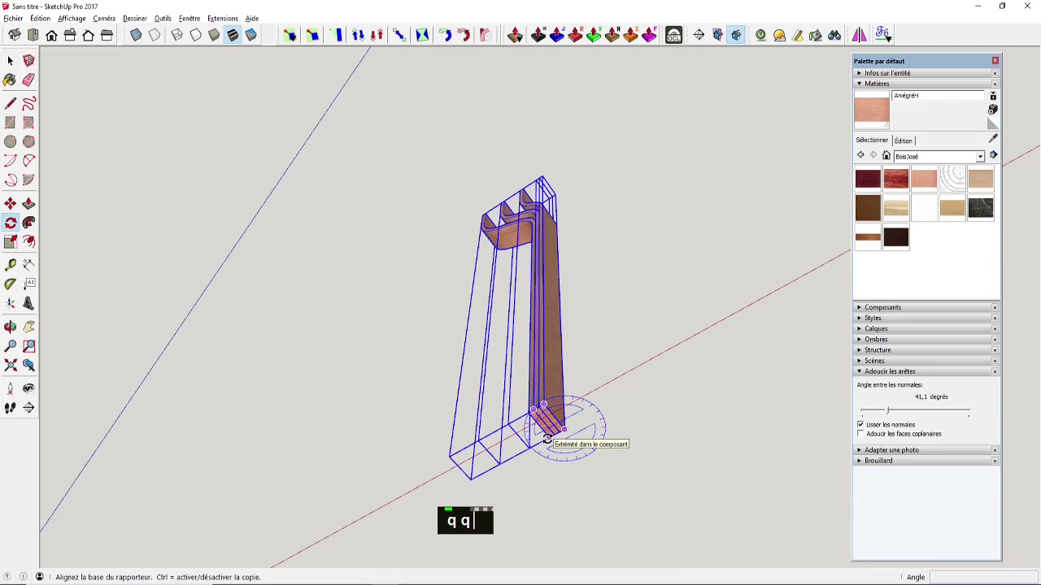
left_click(547, 440)
key("ctrl")
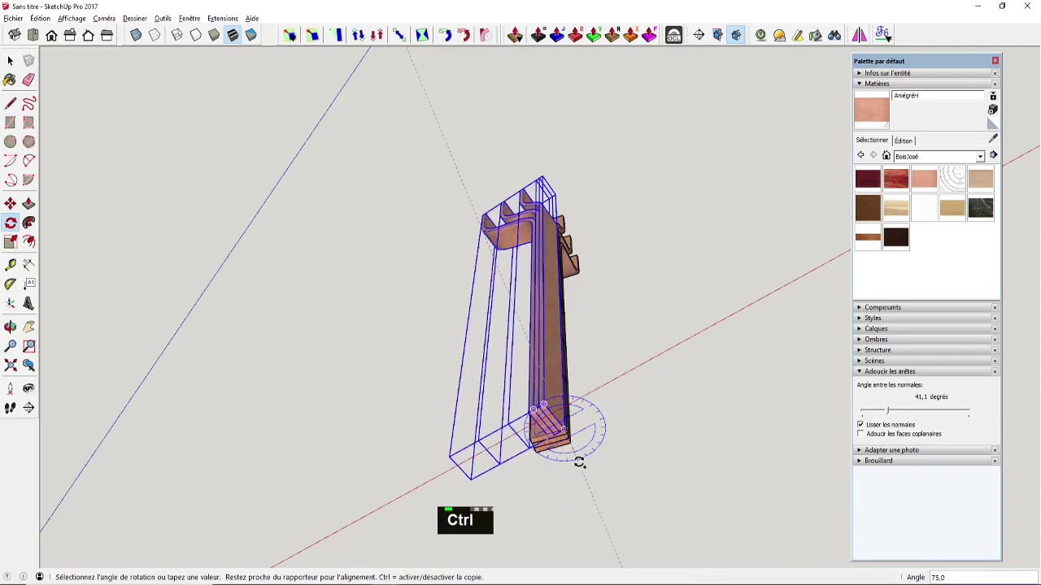
left_click(582, 456)
Step: Select all six strips of the leg and combine them into one group
middle_click_drag(584, 374, 599, 309)
key("space")
left_click_drag(636, 168, 431, 372)
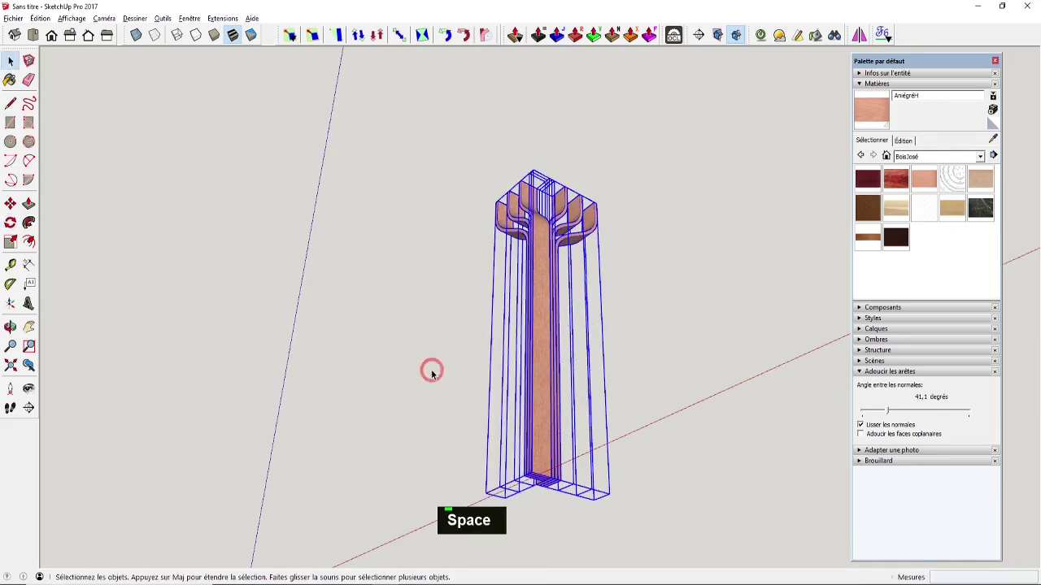
middle_click_drag(538, 272, 524, 244)
right_click(535, 237)
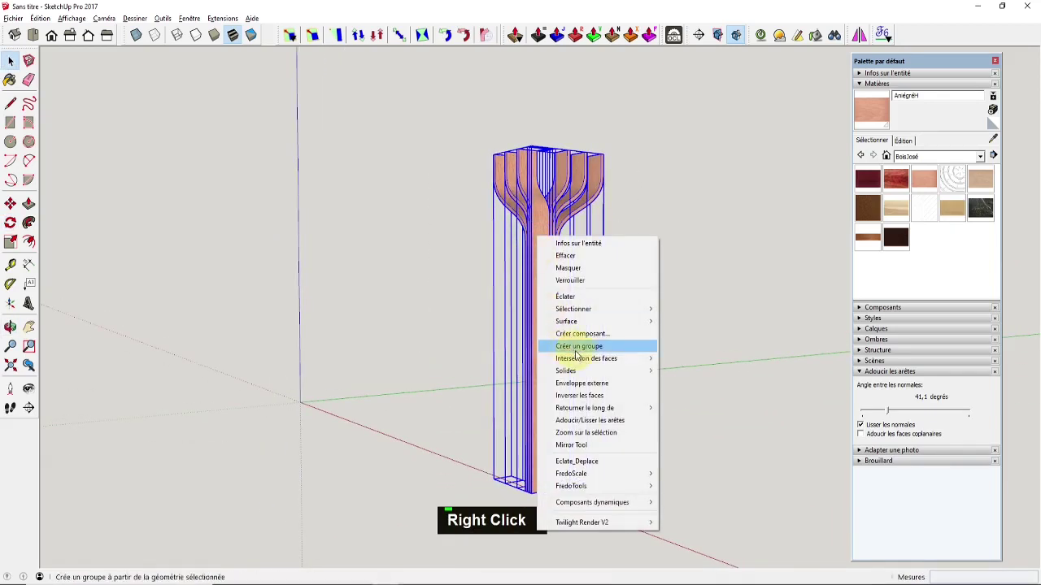
left_click(573, 345)
Step: Draw a rectangle across the top of the leg between the outermost upper corners of its two branches
middle_click_drag(577, 358, 591, 286)
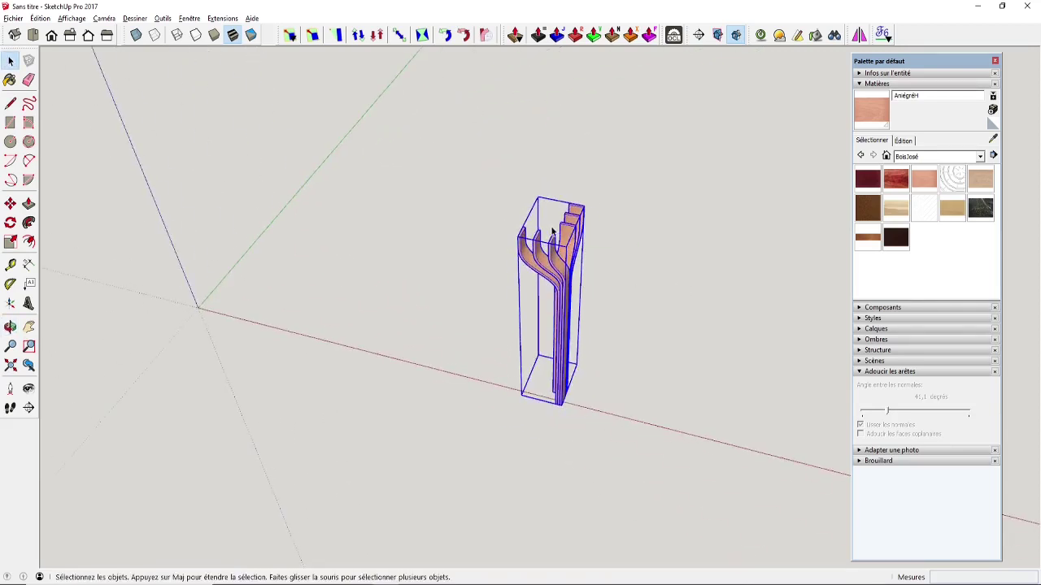
scroll(556, 233, "down", 1)
scroll(557, 228, "up", 2)
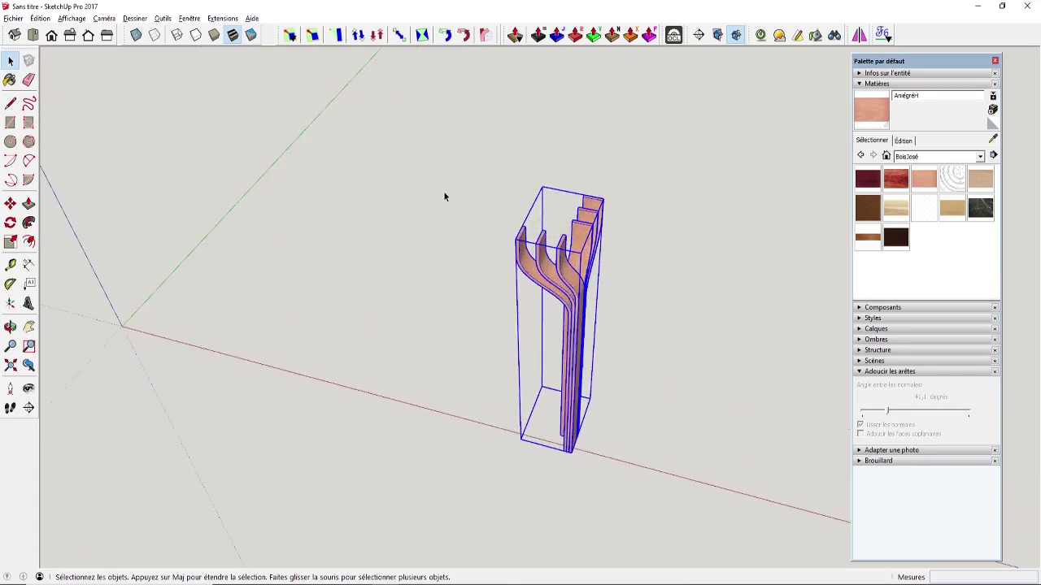
key("r")
scroll(606, 297, "up", 2)
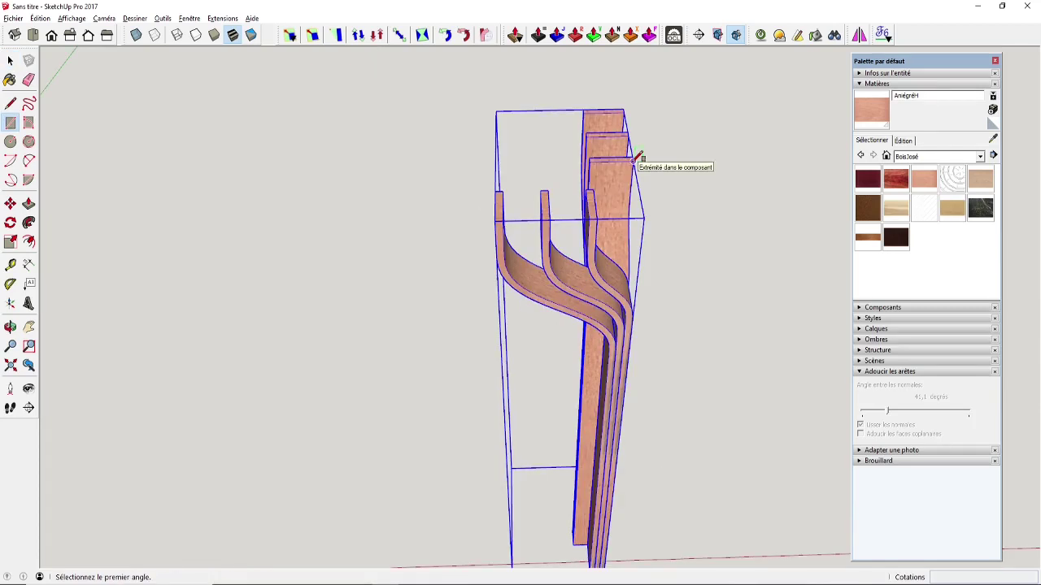
left_click(622, 109)
left_click(498, 219)
middle_click_drag(498, 219, 614, 252)
key("space")
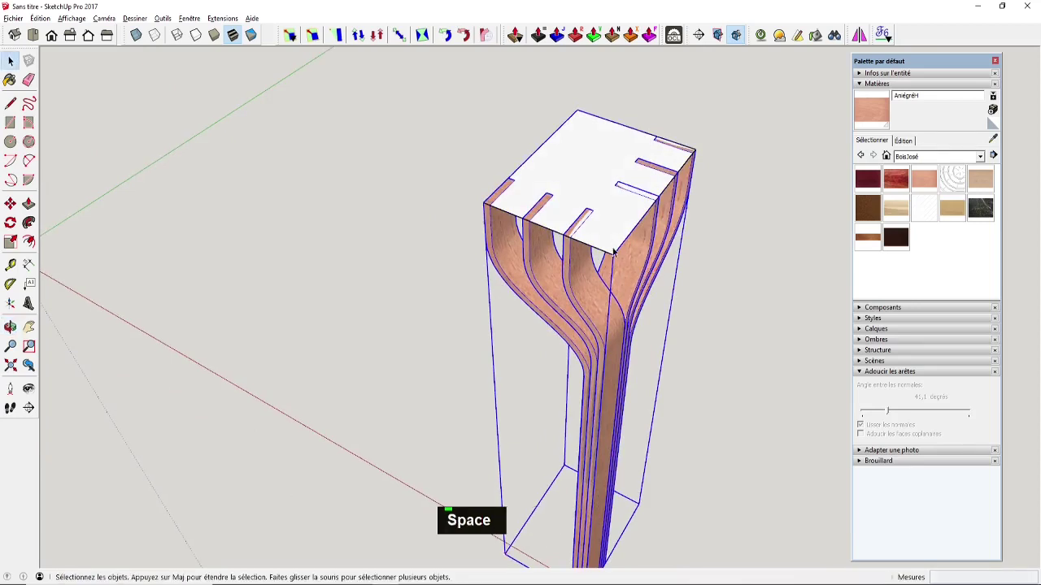
Step: Select the rectangle on top of the leg with its edges and scale it to 300 mm along the green axis
left_click(558, 168)
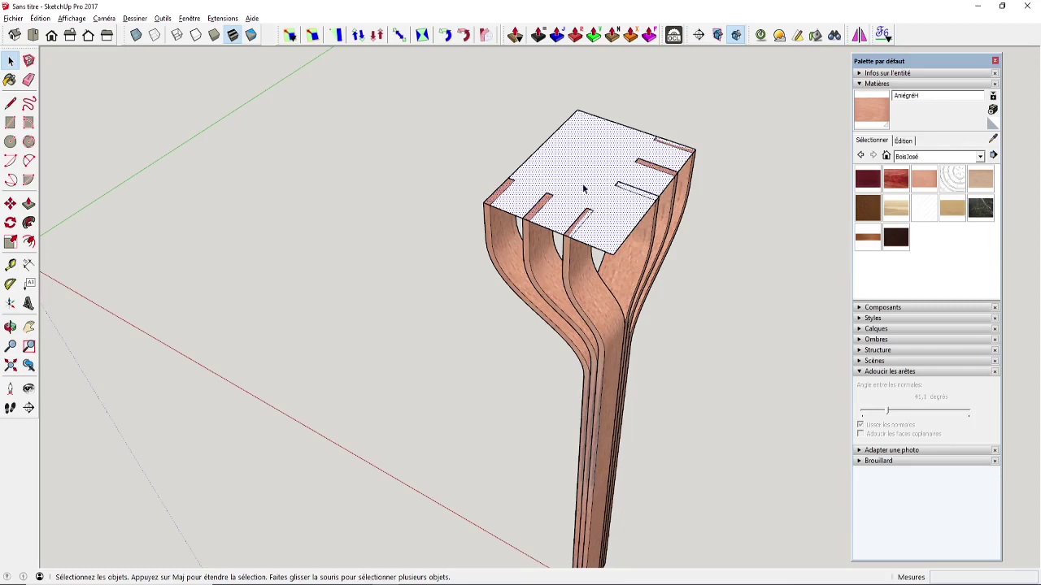
middle_click_drag(583, 188, 509, 213, "shift")
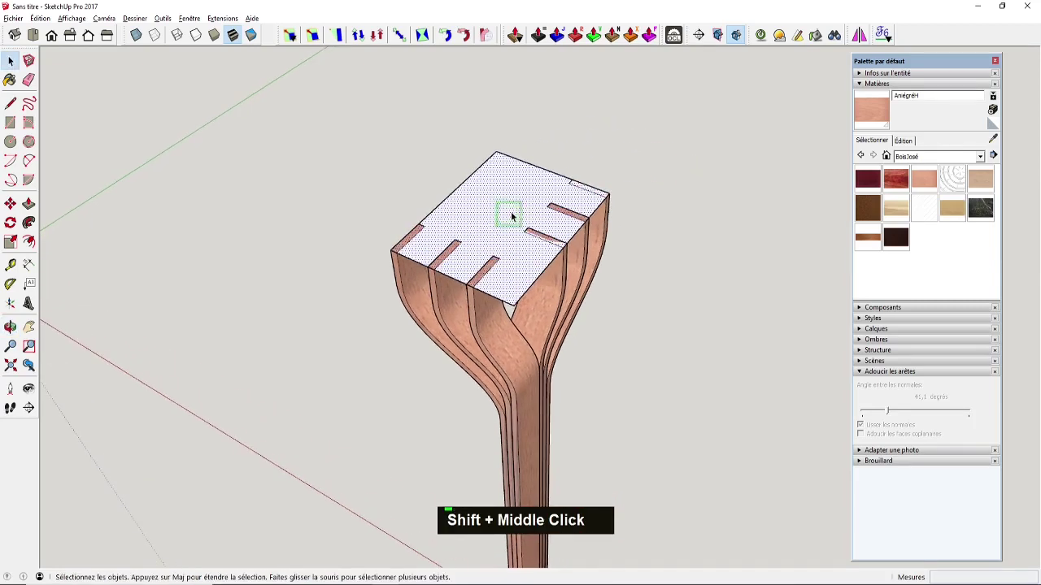
double_click(538, 172)
key("s")
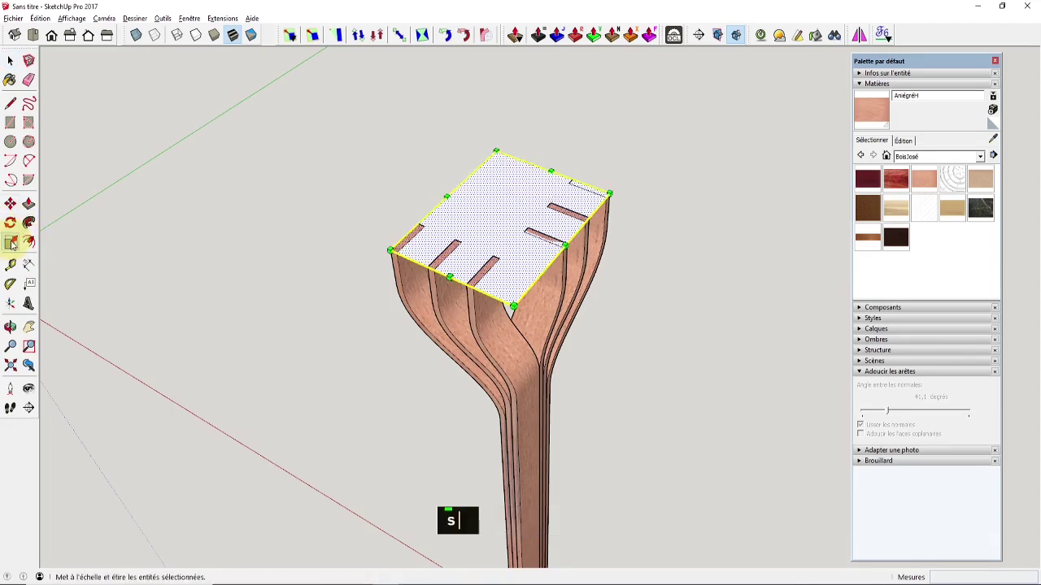
left_click_drag(551, 172, 626, 101)
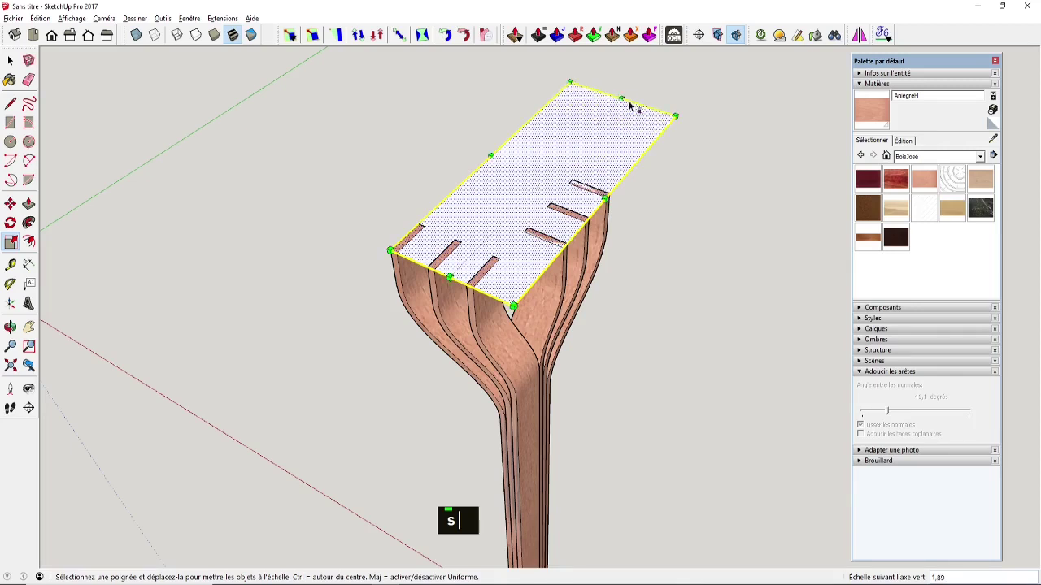
type("300")
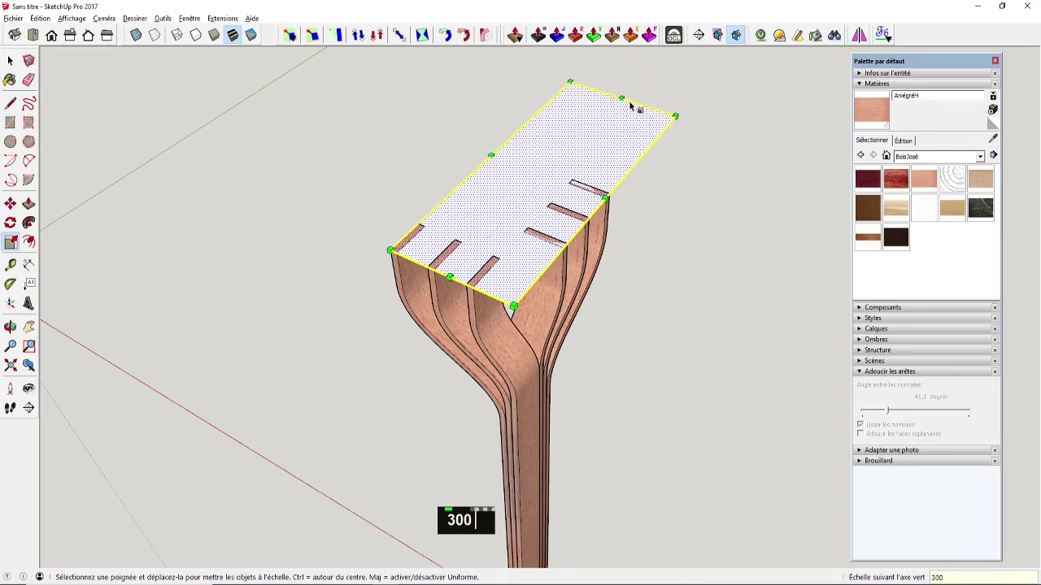
type("mm")
key("Return")
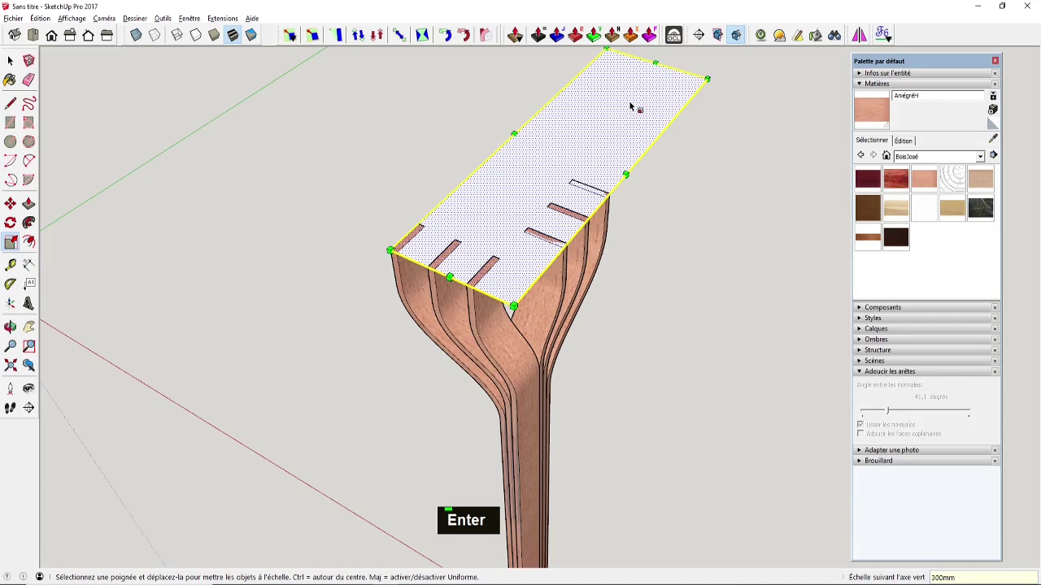
Step: Scale the rectangle on top of the leg to 500 mm along the red axis
left_click_drag(513, 133, 449, 109)
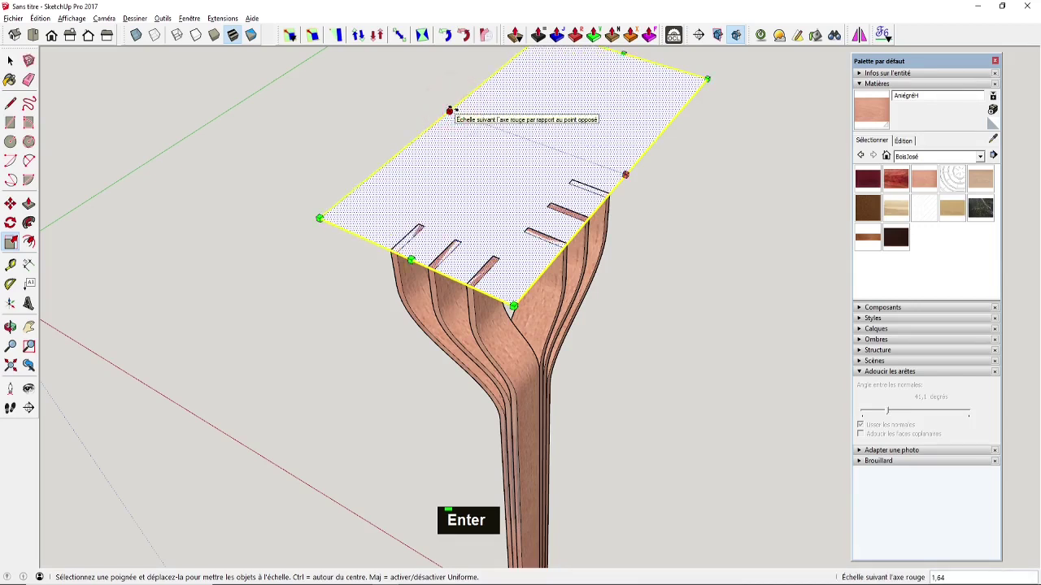
type("500mm")
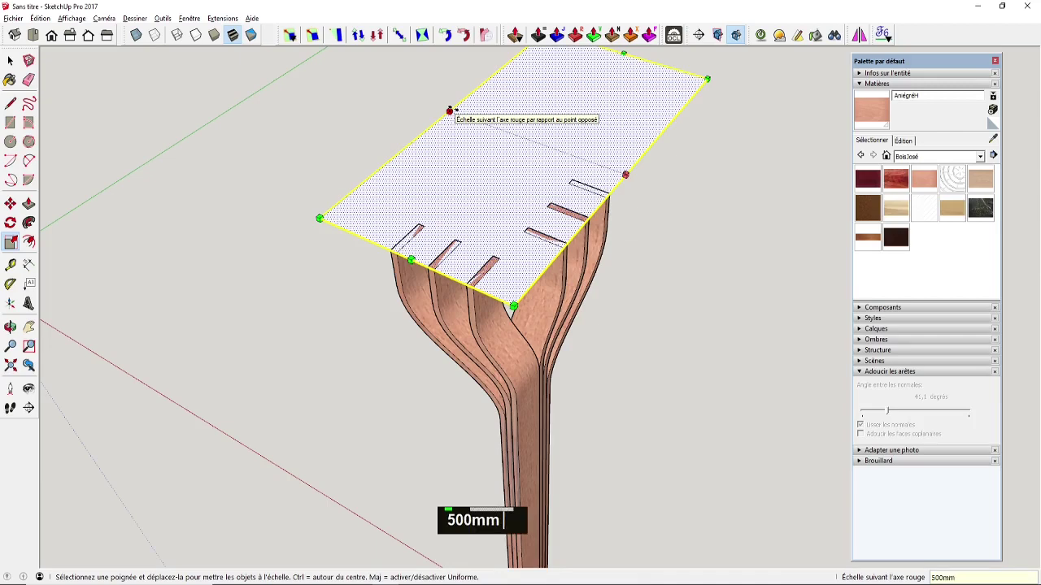
key("Return")
scroll(346, 175, "down", 3, "shift")
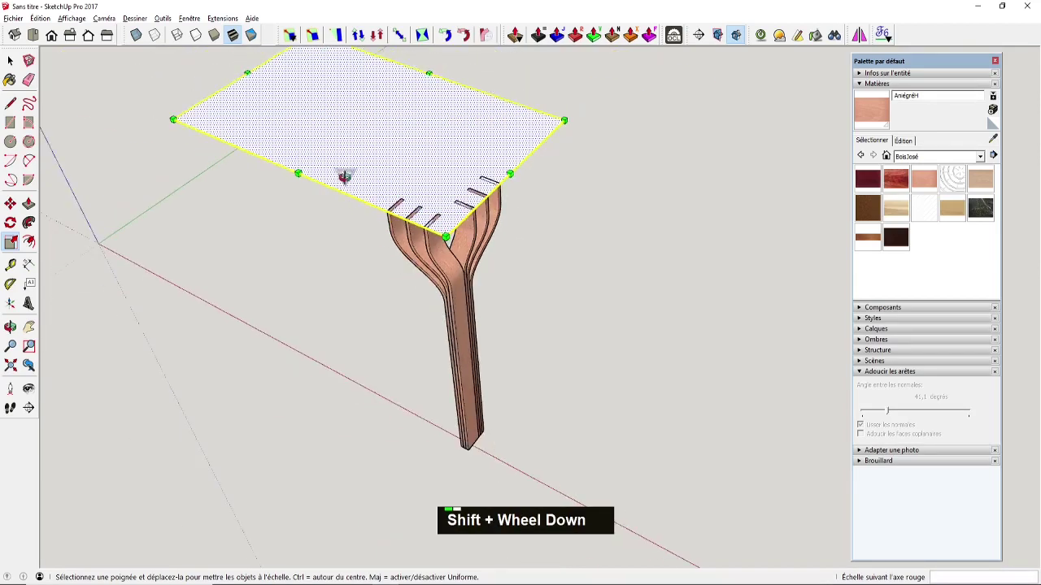
middle_click_drag(344, 176, 386, 283)
key("s")
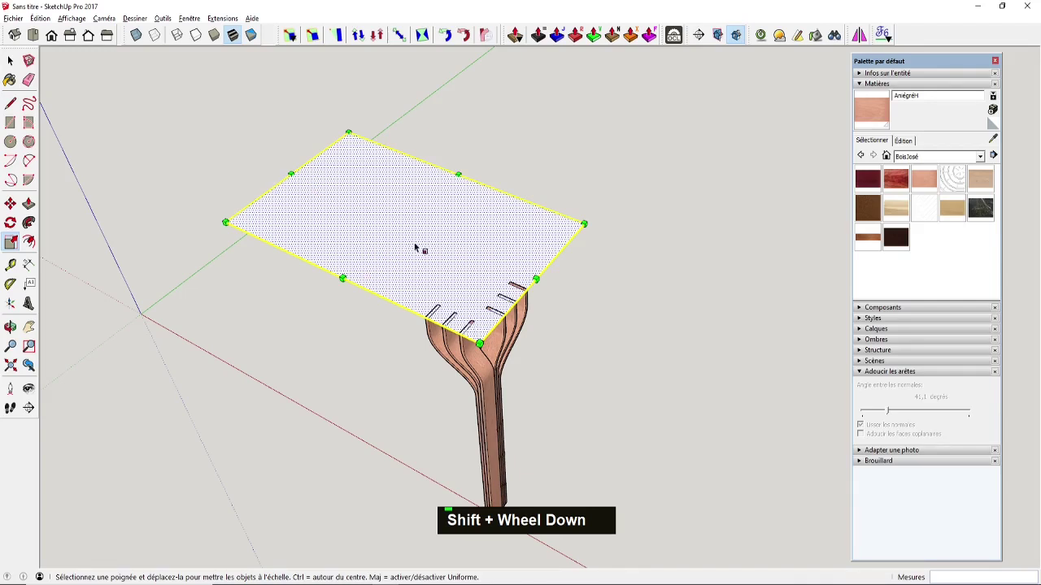
Step: Extrude the rectangle on top of the leg 19 mm downward to form the tabletop
key("space")
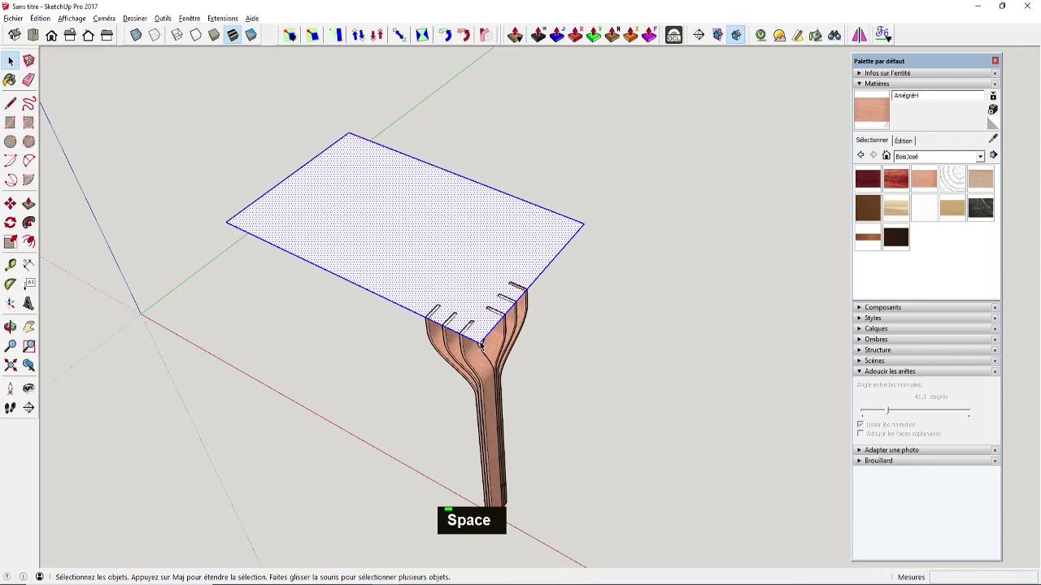
middle_click_drag(479, 346, 548, 321)
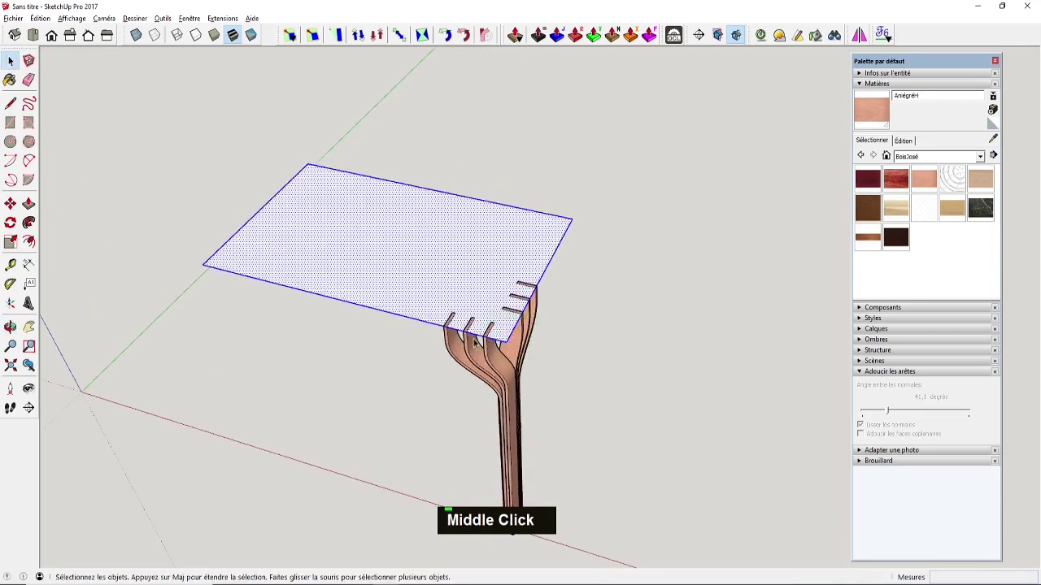
key("p")
left_click_drag(344, 244, 342, 285)
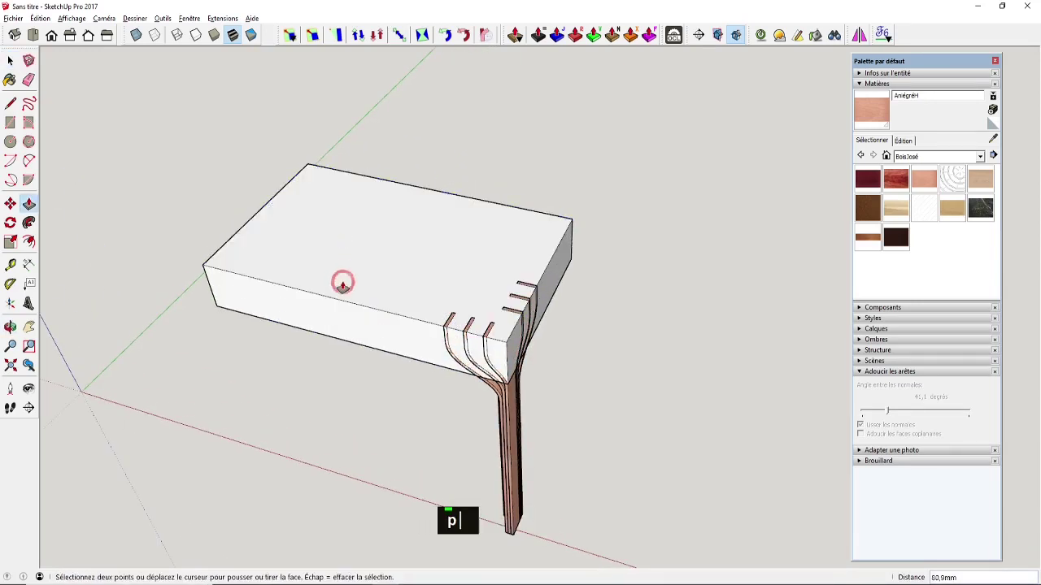
type("19")
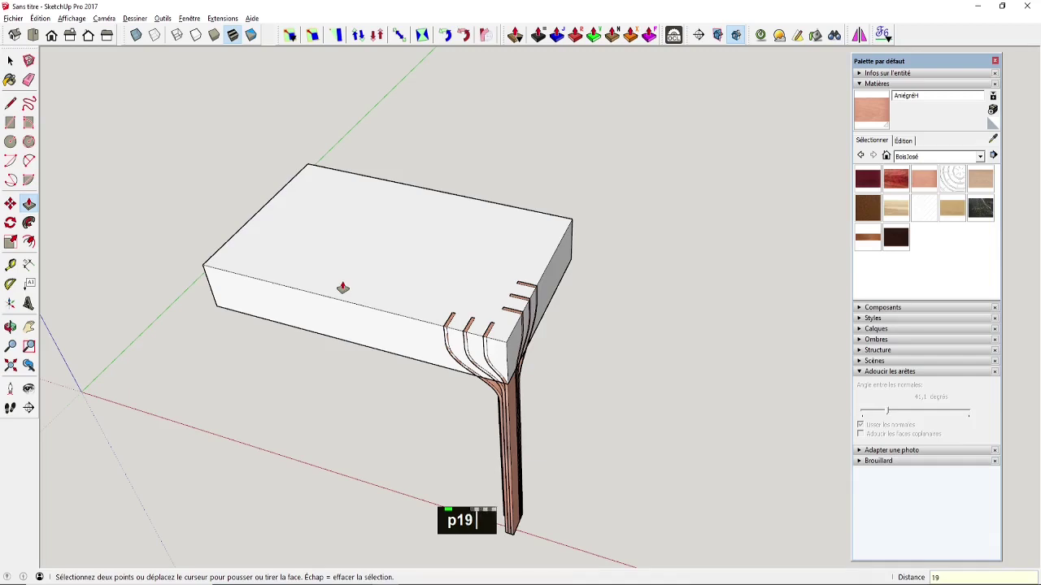
key("Return")
key("space")
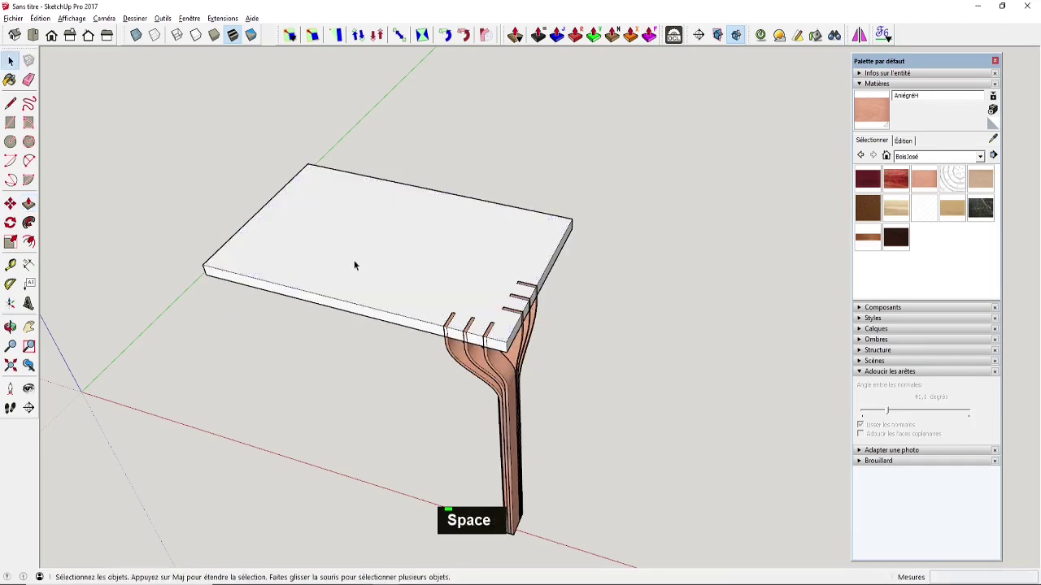
Step: Select the whole tabletop and make it a component named "dessus"
double_click(354, 263)
type("g")
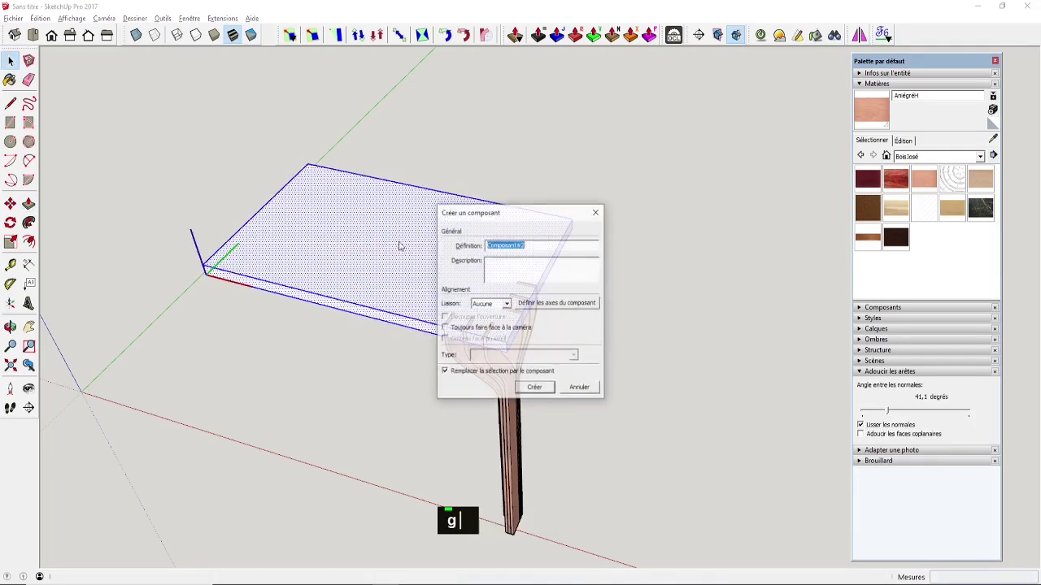
type("S")
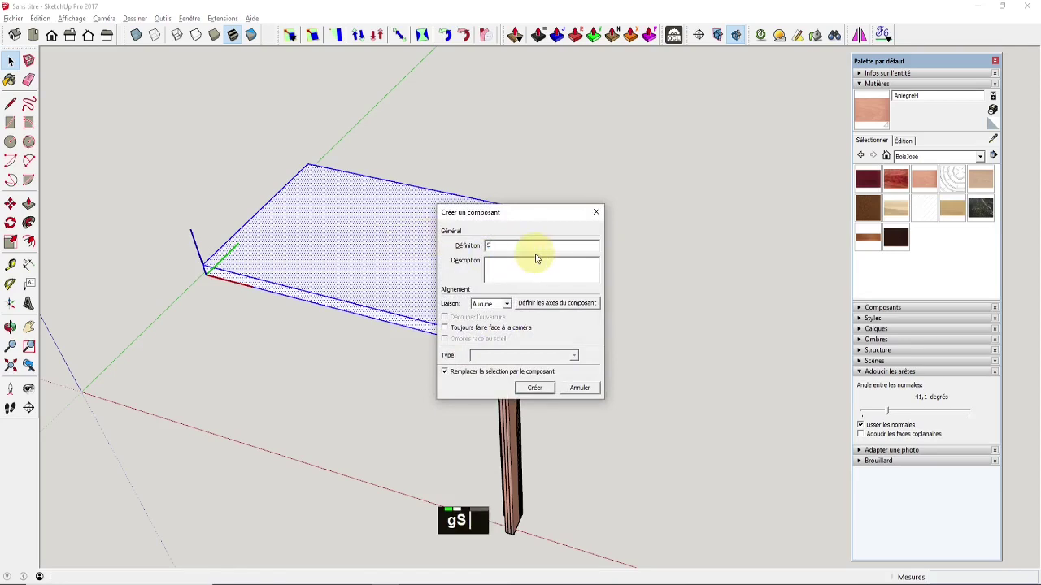
key("BackSpace")
type("dessus")
key("Return")
middle_click_drag(536, 257, 244, 256)
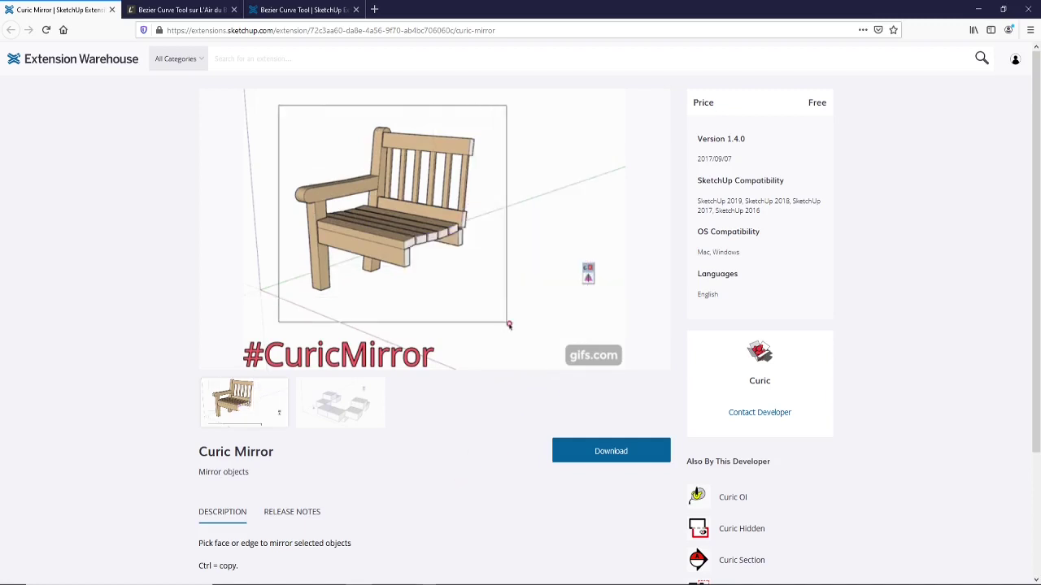
Step: Return to SketchUp and mirror a copy of the leg group about the midpoint of the tabletop's short edge
left_click(385, 584)
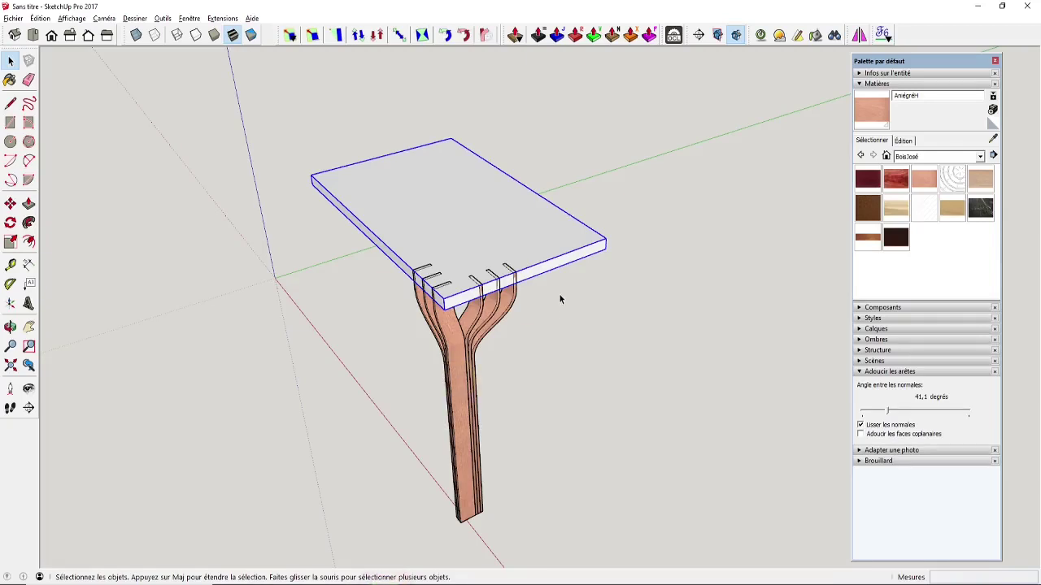
key("space")
left_click_drag(506, 388, 395, 468)
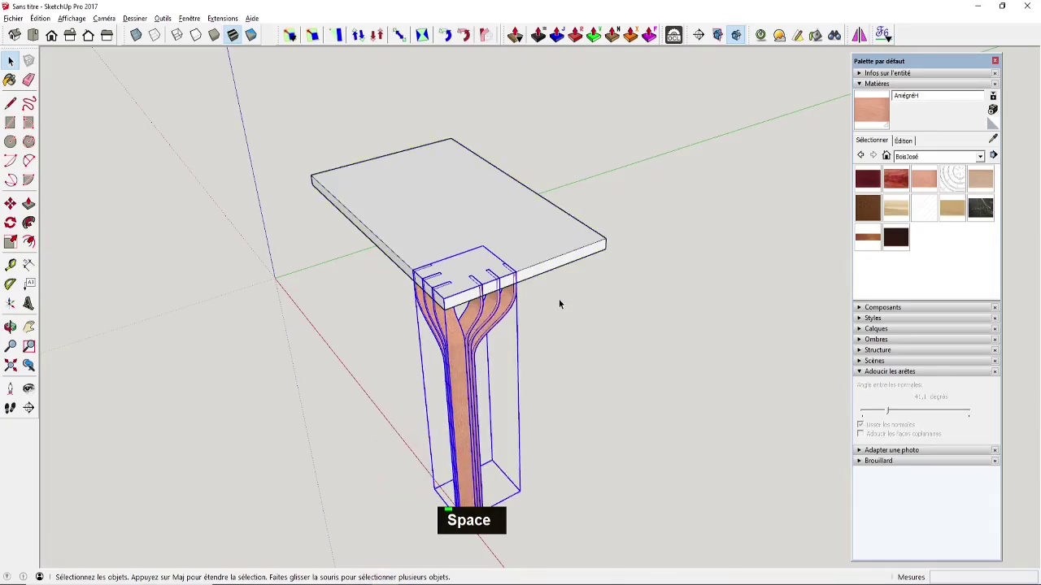
middle_click_drag(559, 303, 537, 283)
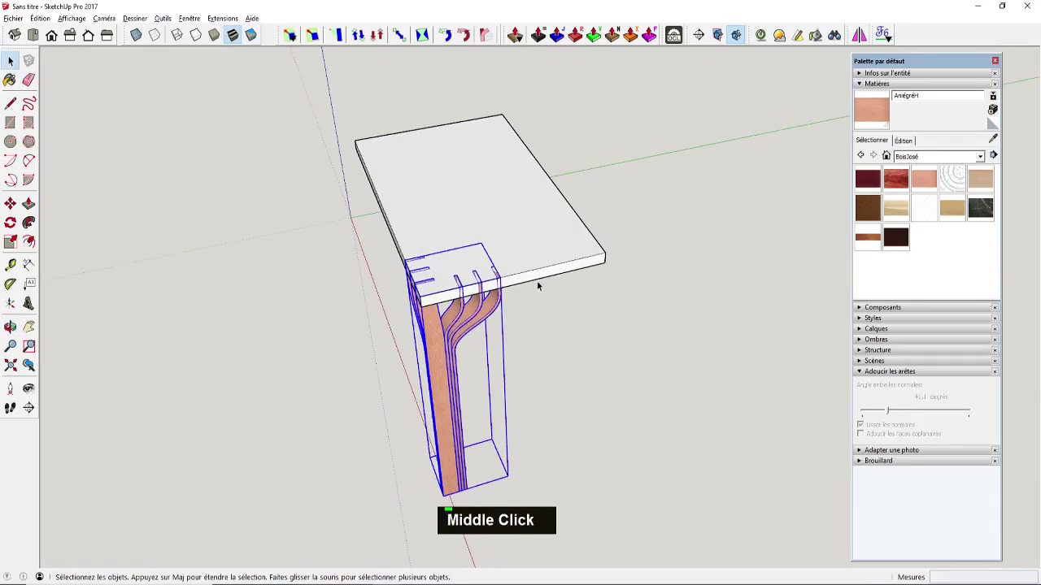
left_click(860, 35)
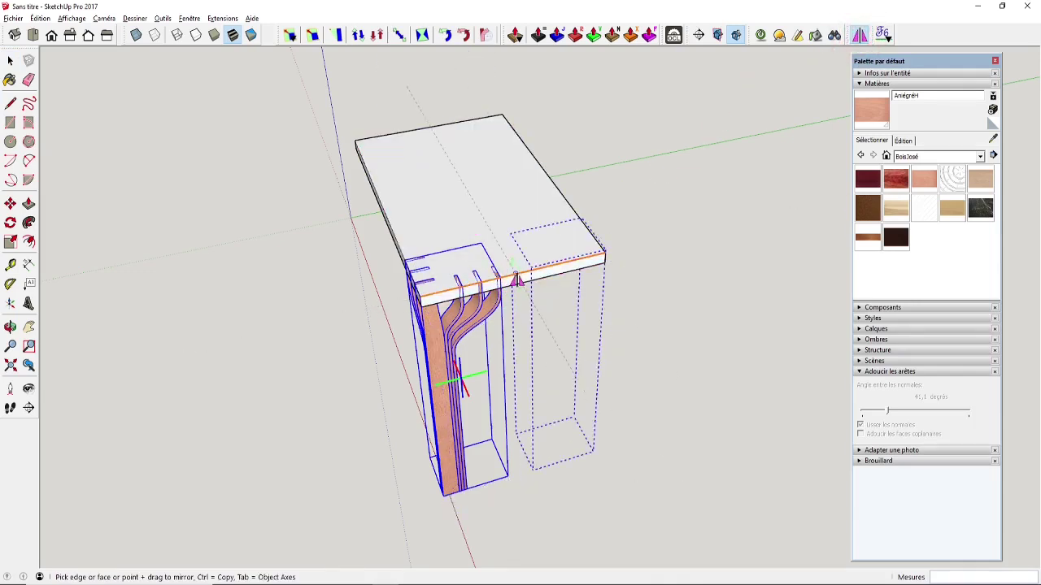
key("ctrl")
key("ctrl")
key("ctrl")
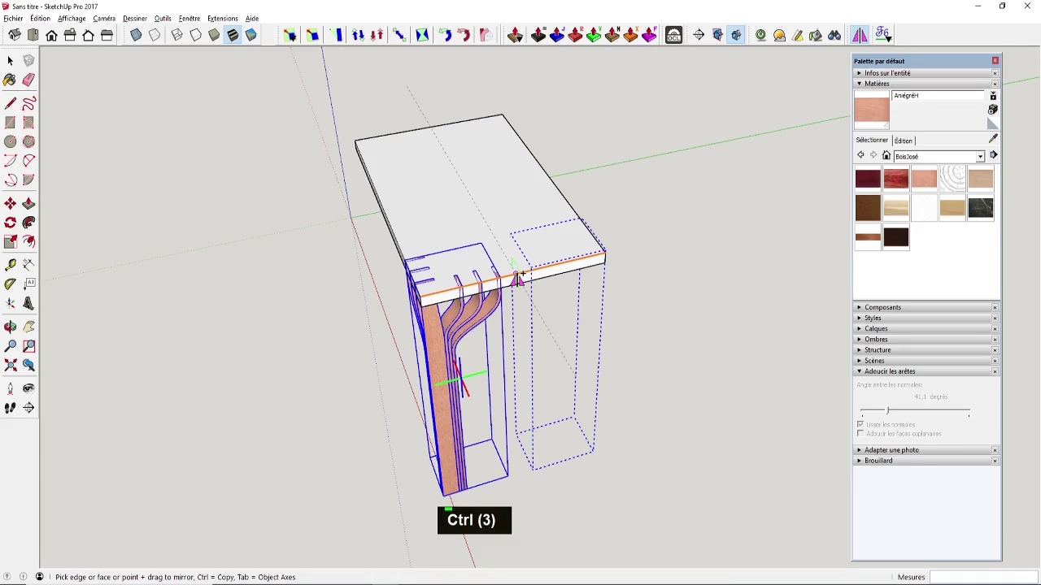
left_click(517, 279)
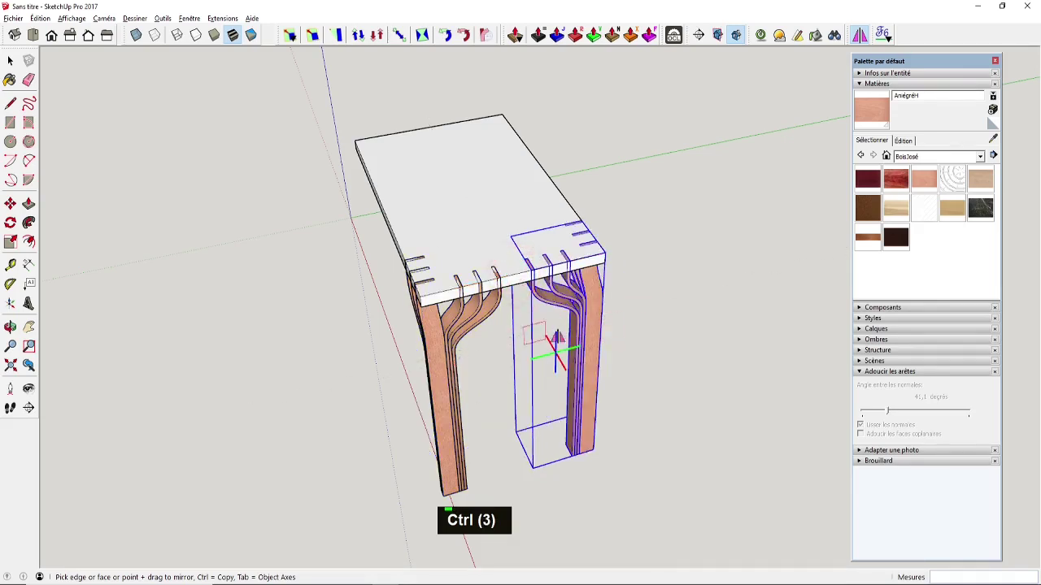
key("space")
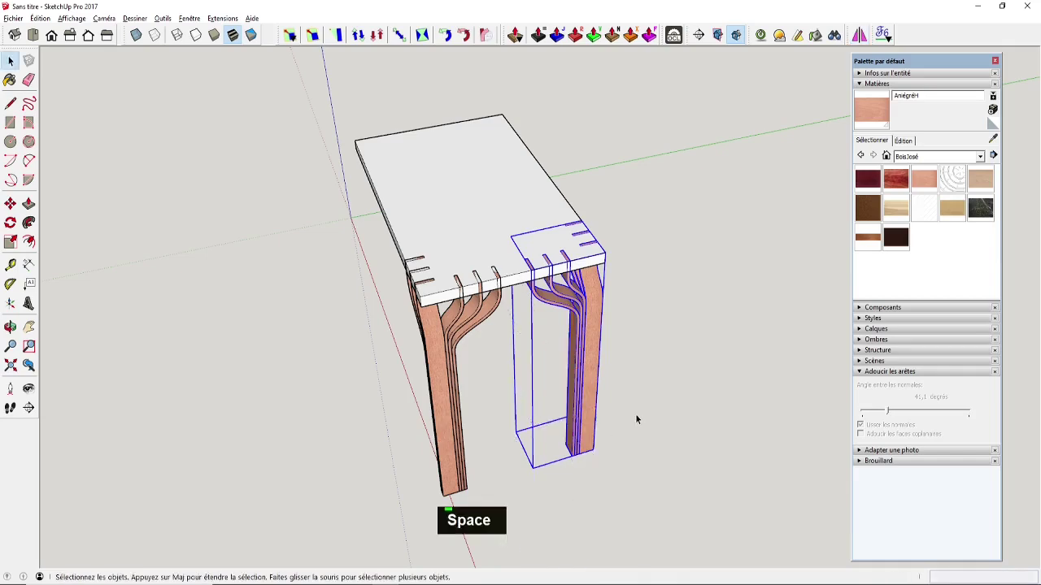
Step: Select both legs and mirror a copy of them about the midpoint of the tabletop's long edge, then clear the selection
left_click_drag(635, 413, 365, 516)
middle_click_drag(366, 515, 659, 401)
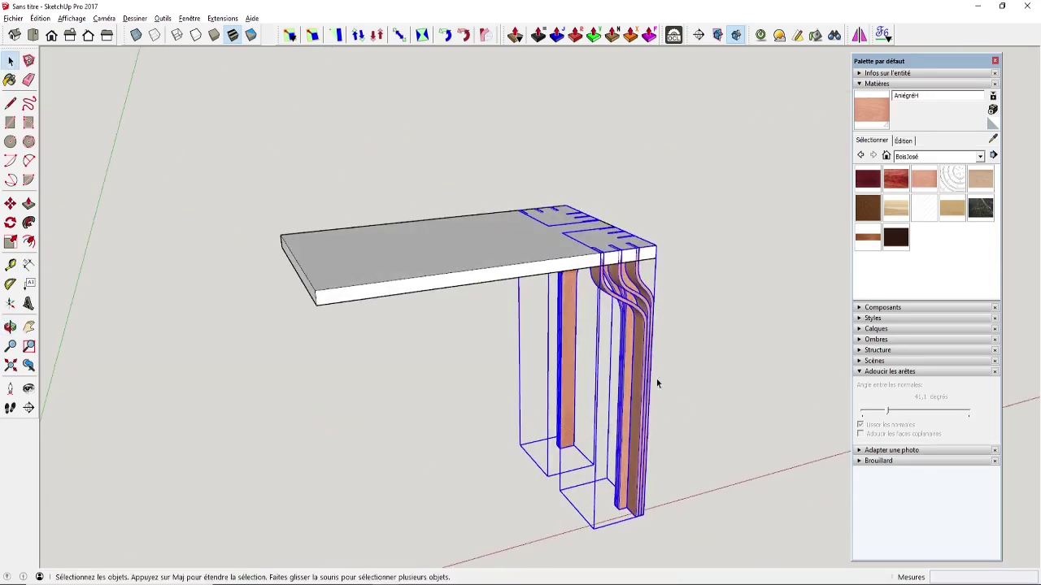
left_click(859, 35)
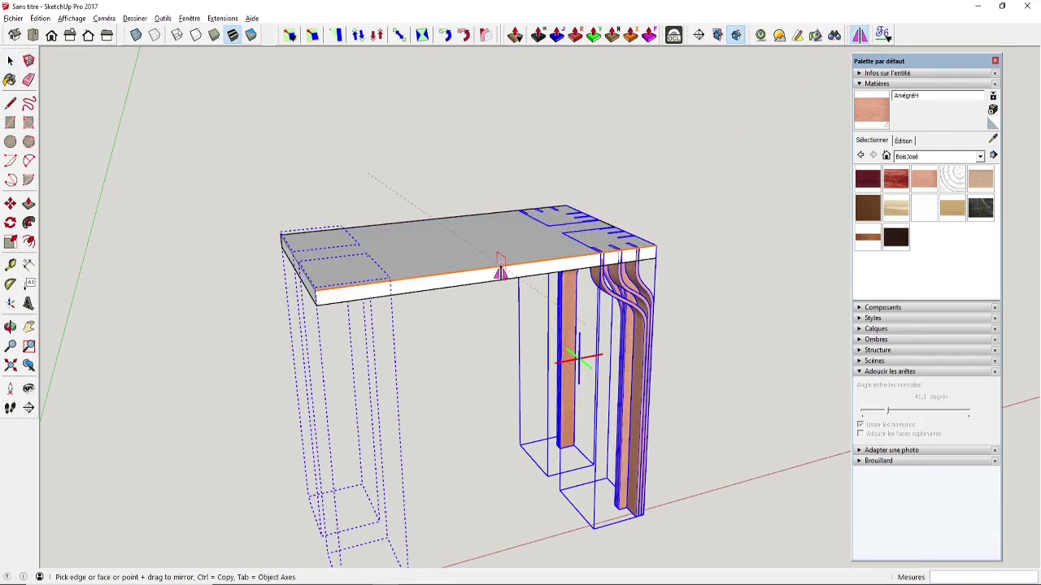
key("ctrl")
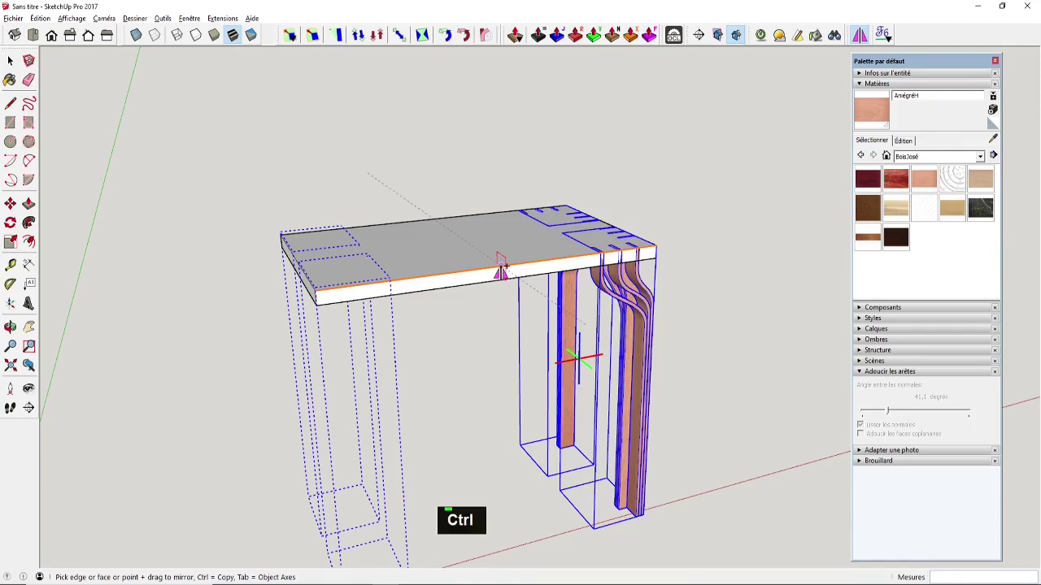
left_click(502, 269)
key("space")
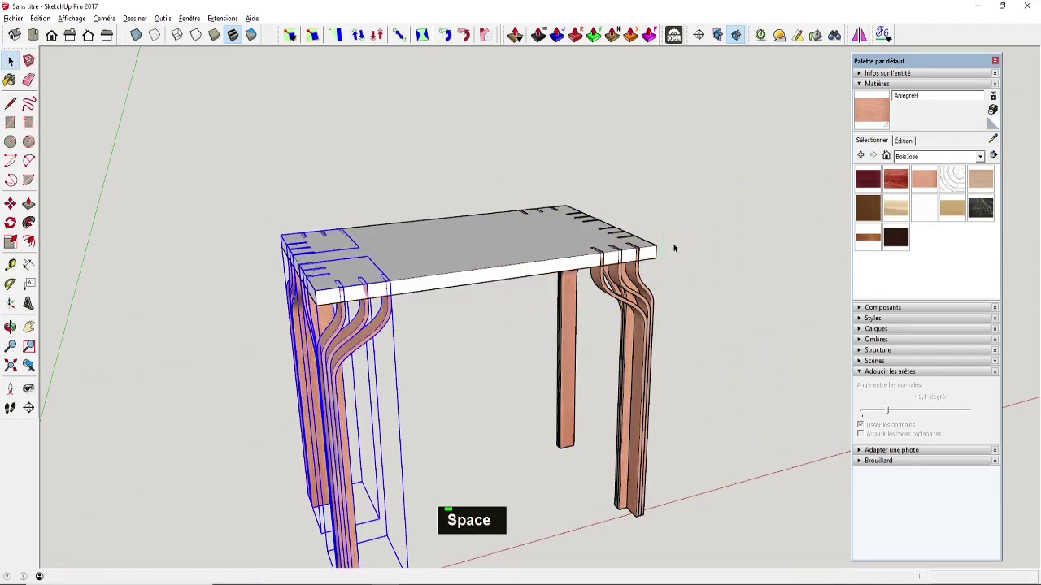
scroll(520, 305, "down", 2)
left_click(500, 356)
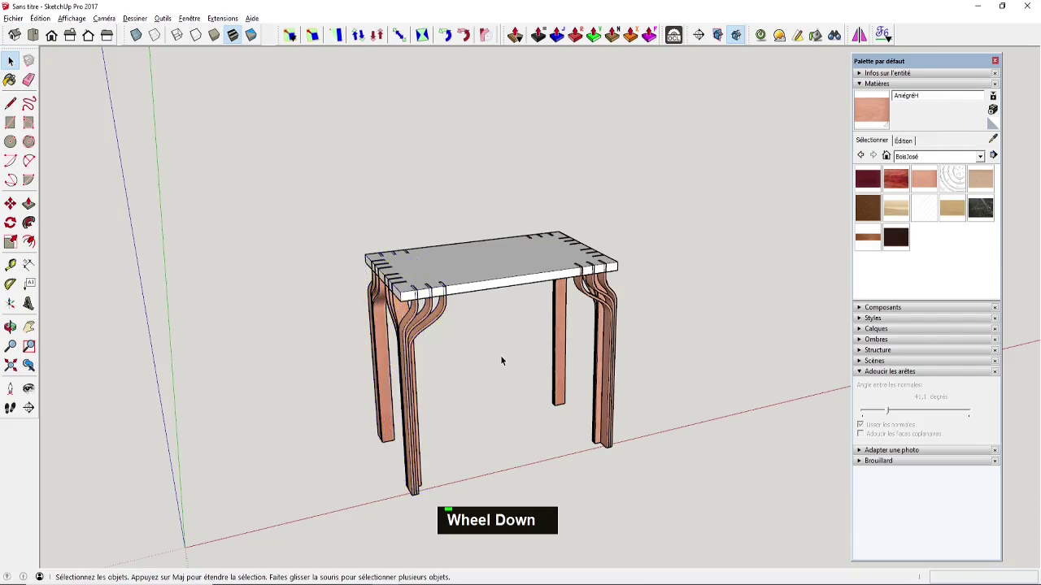
Step: Open the tabletop component for editing and intersect its underside face and edges with the model
middle_click_drag(503, 333, 455, 88, "shift")
scroll(437, 348, "up", 1)
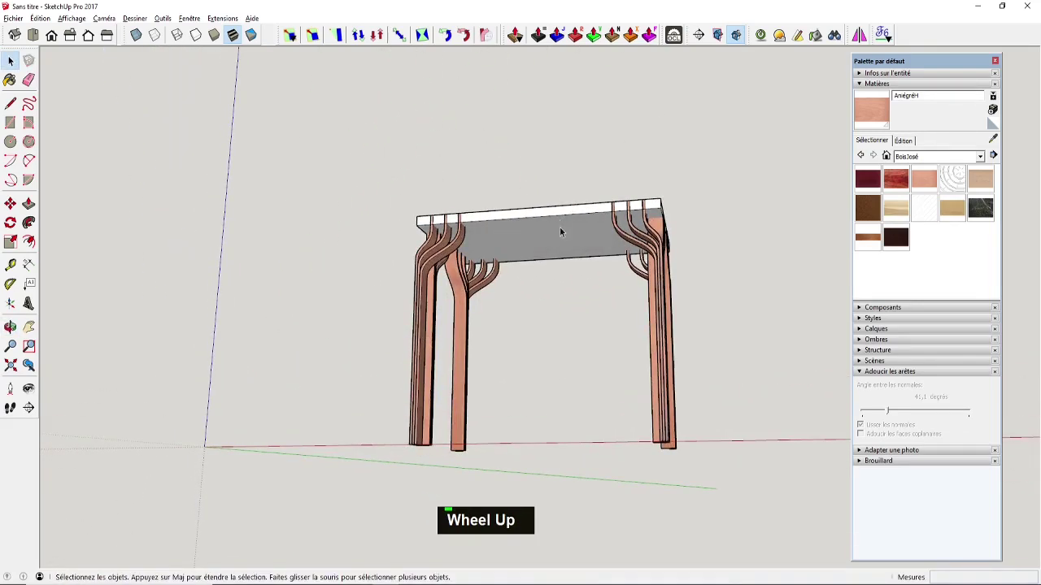
middle_click_drag(603, 243, 587, 385)
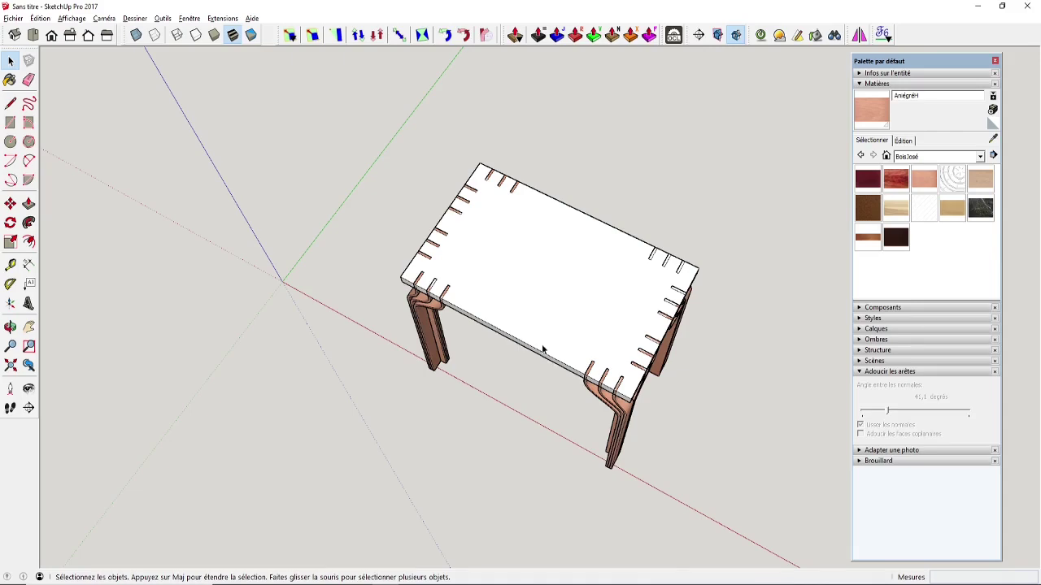
middle_click_drag(543, 349, 543, 258)
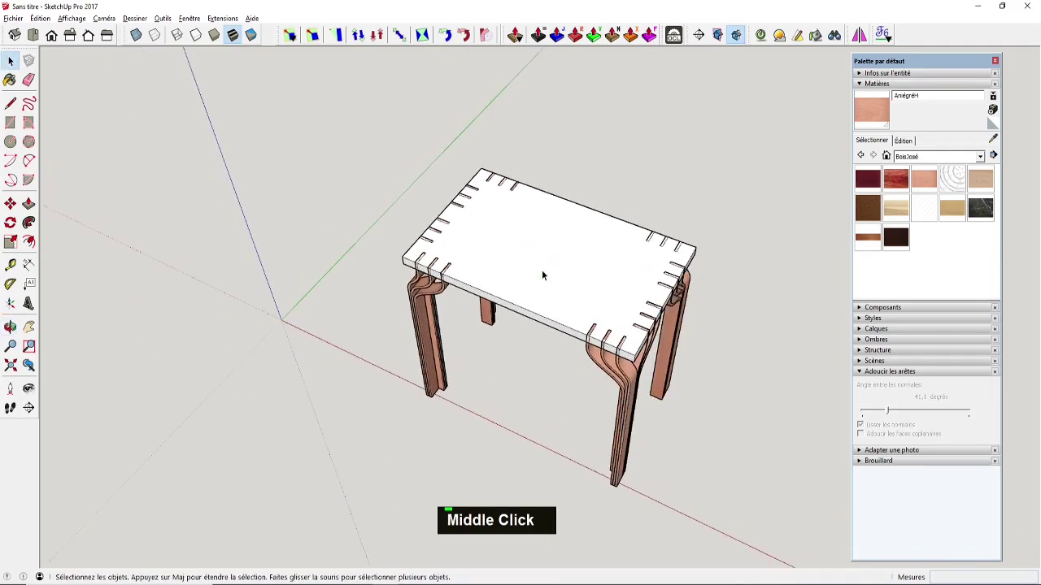
middle_click_drag(561, 309, 558, 275)
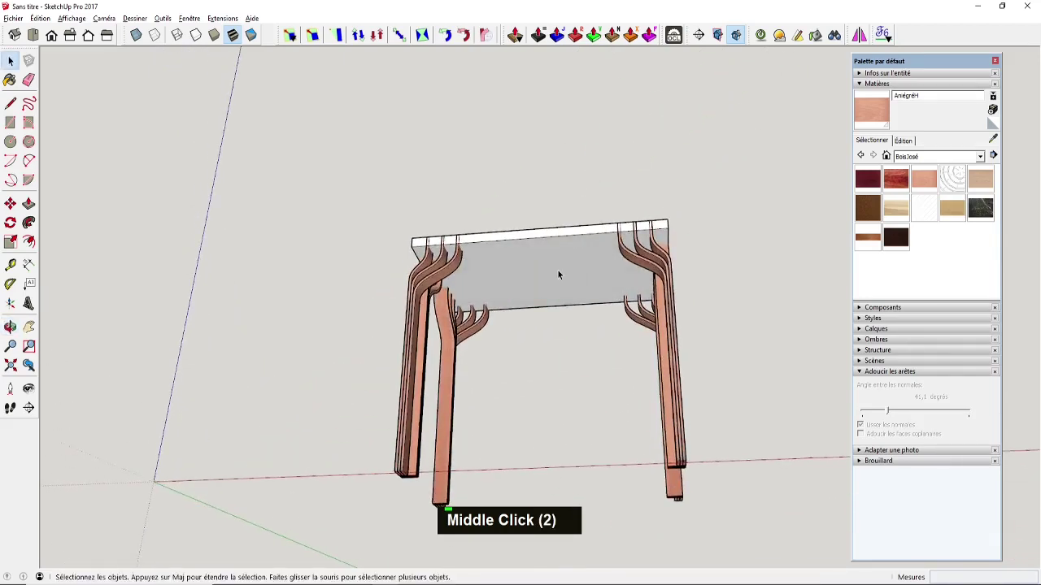
key("space")
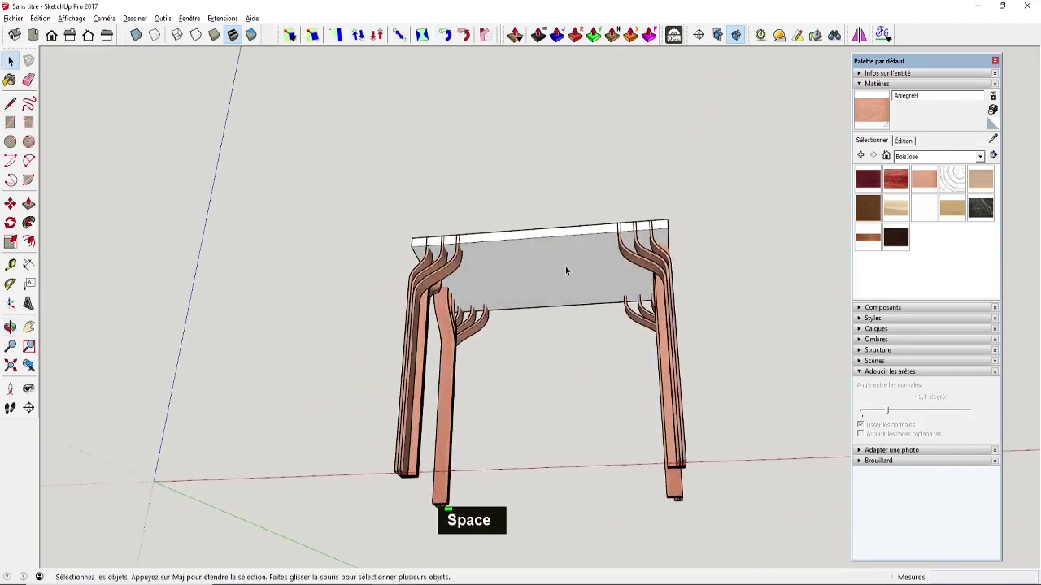
double_click(566, 271)
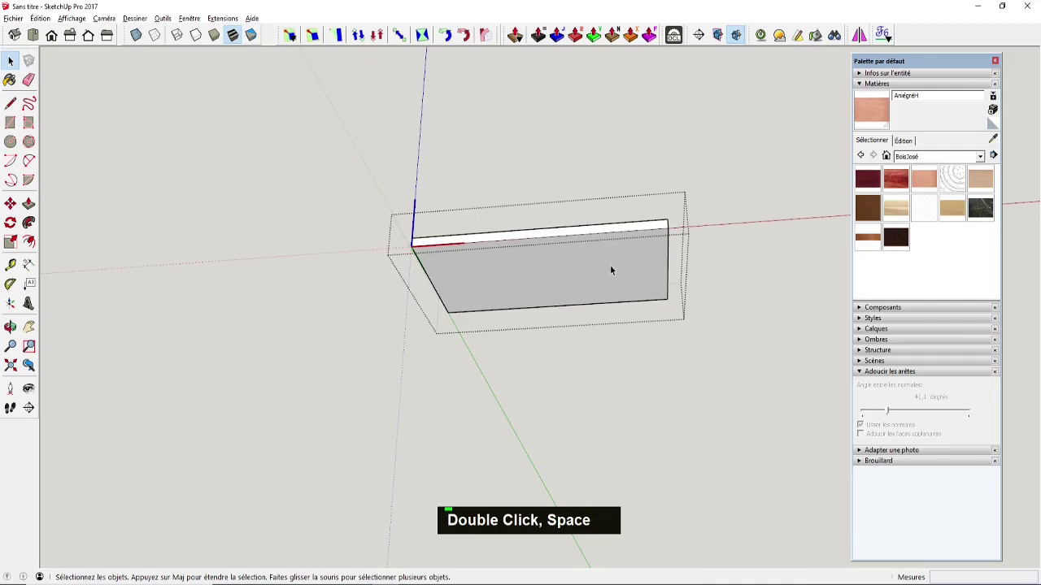
double_click(593, 265)
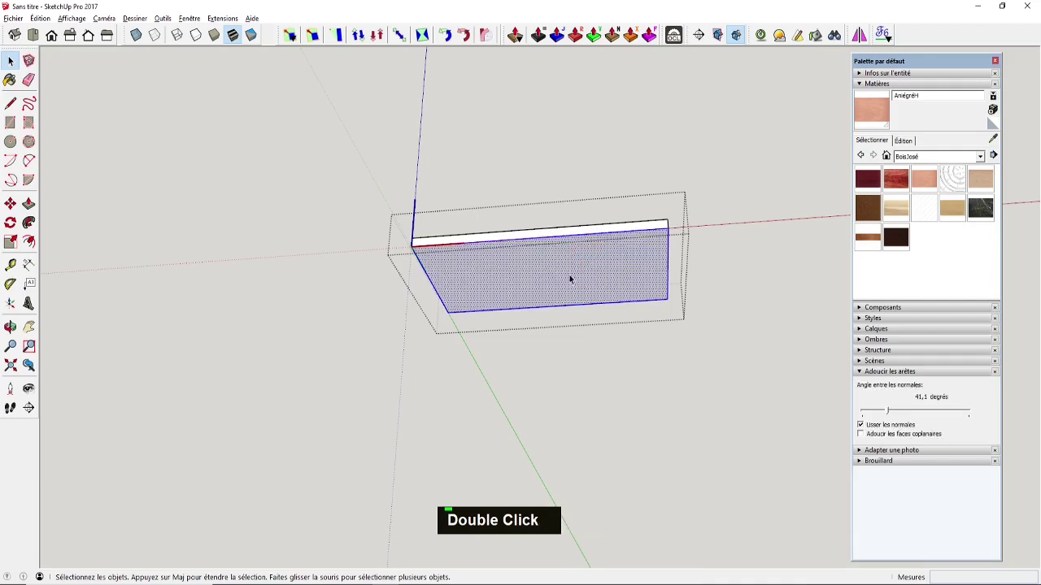
right_click(576, 275)
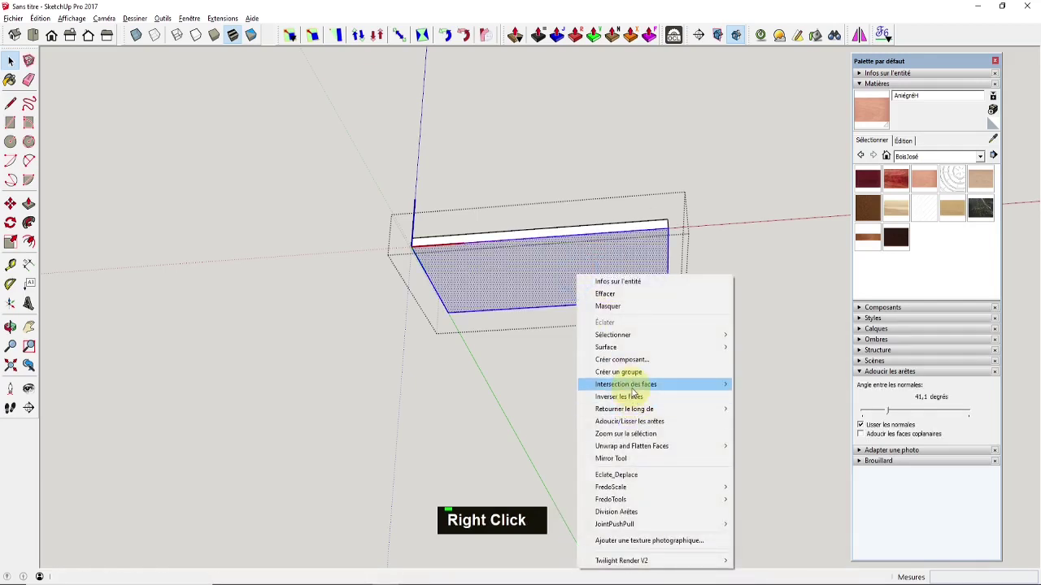
mouse_move(631, 387)
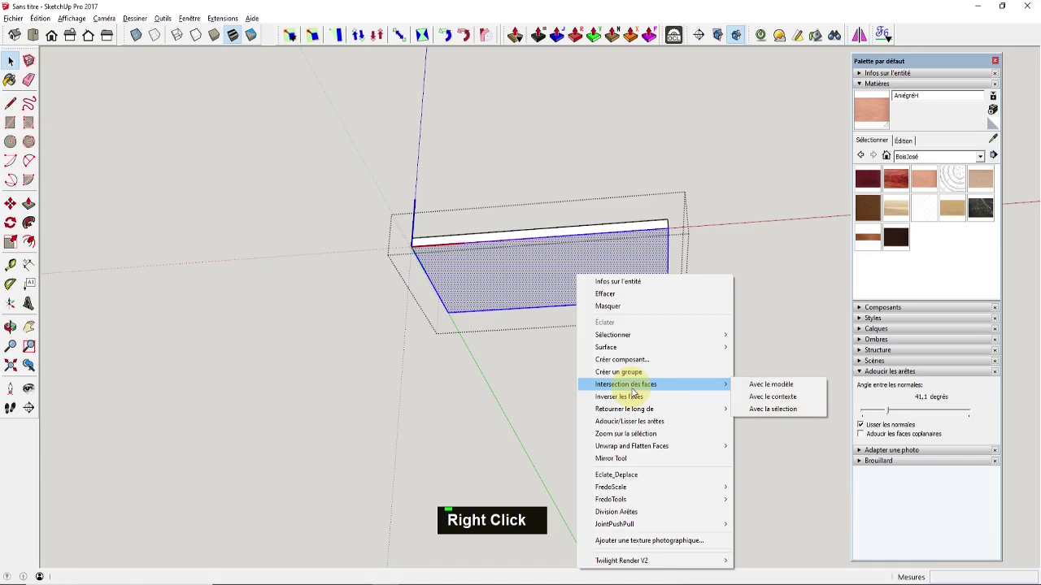
left_click(783, 387)
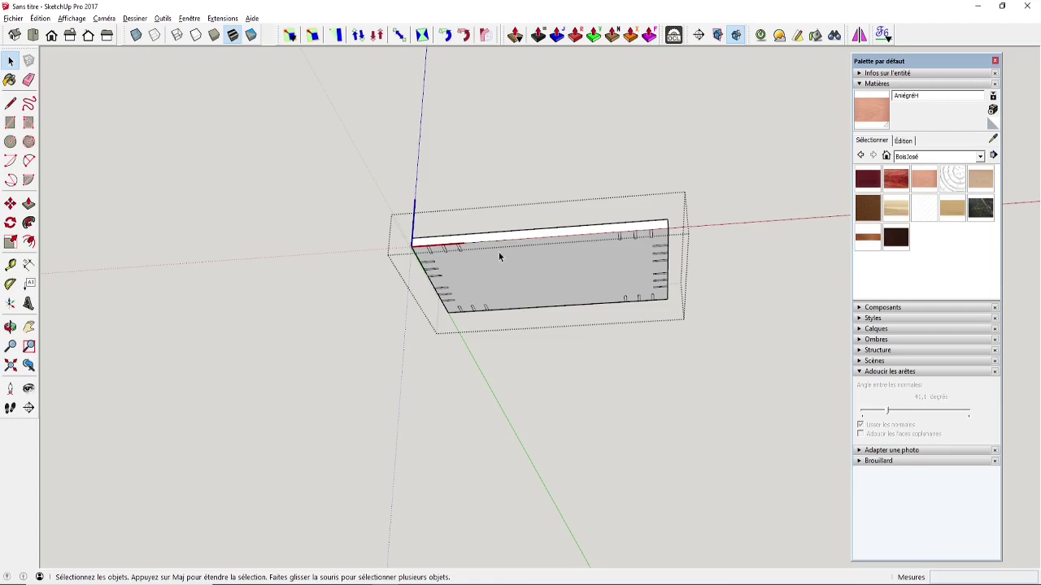
Step: Push the three leg-strip outlines 19 mm through the tabletop at the far end of the long edge lying on the red axis
key("u")
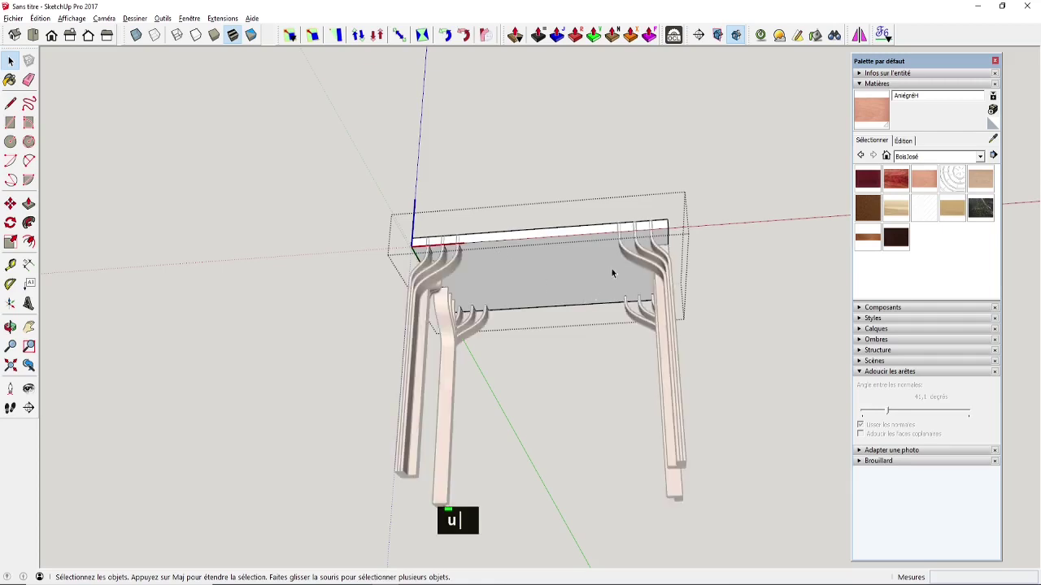
key("u")
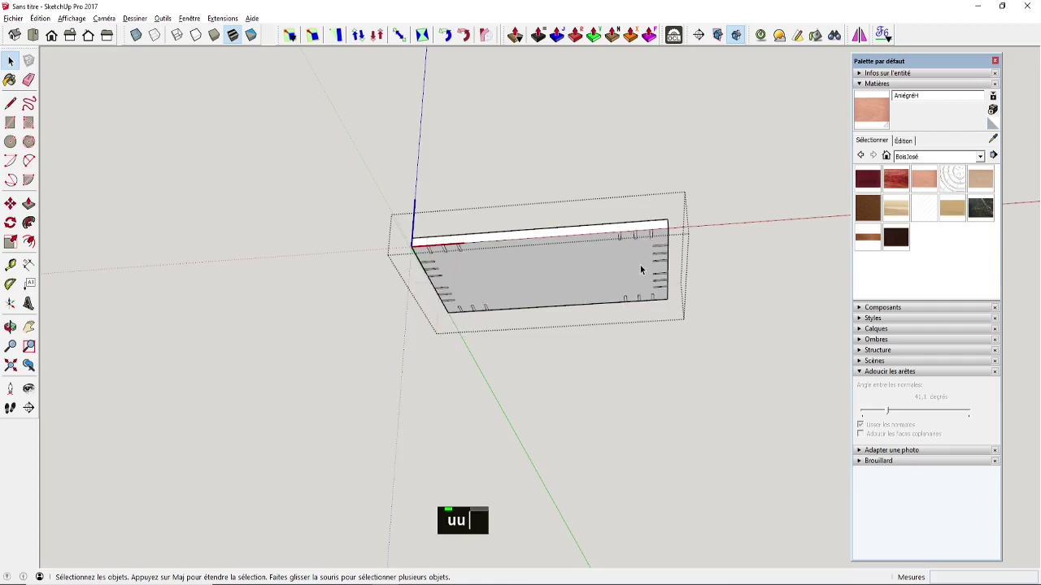
middle_click_drag(641, 268, 580, 237, "shift")
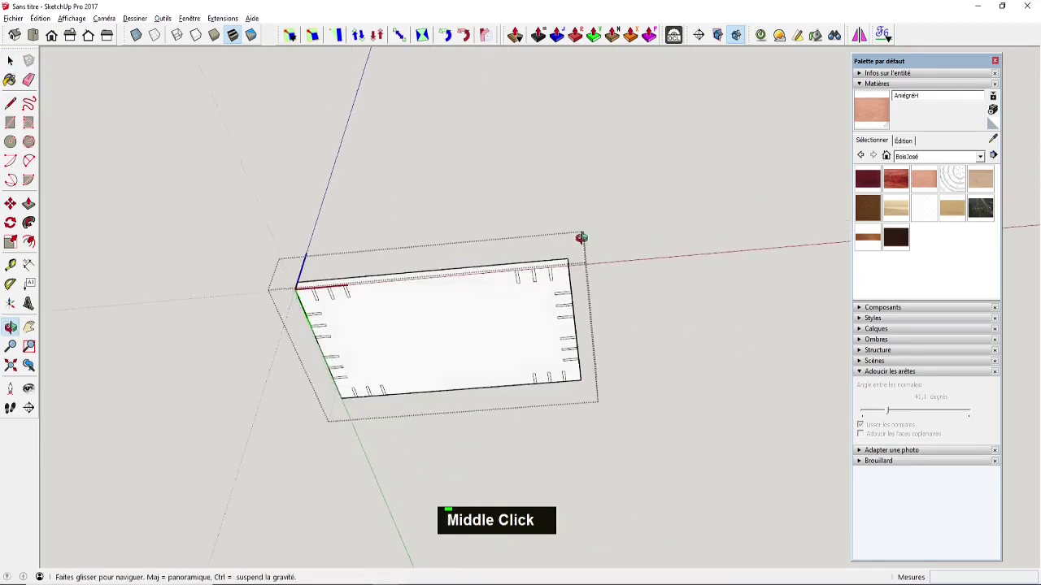
scroll(529, 284, "up", 2)
middle_click_drag(500, 318, 576, 239, "shift")
scroll(572, 241, "up", 1)
scroll(572, 241, "up", 1)
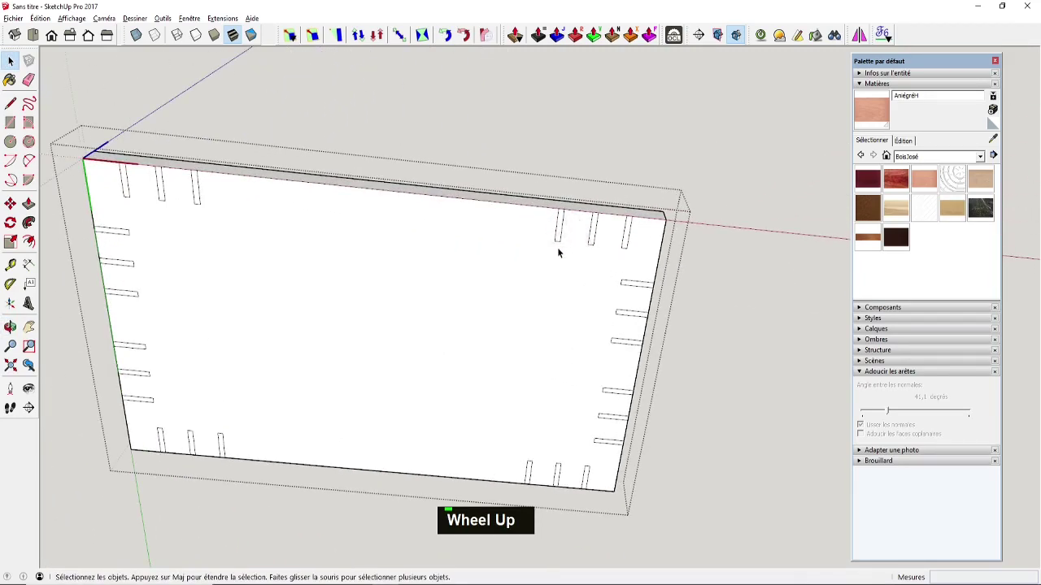
key("p")
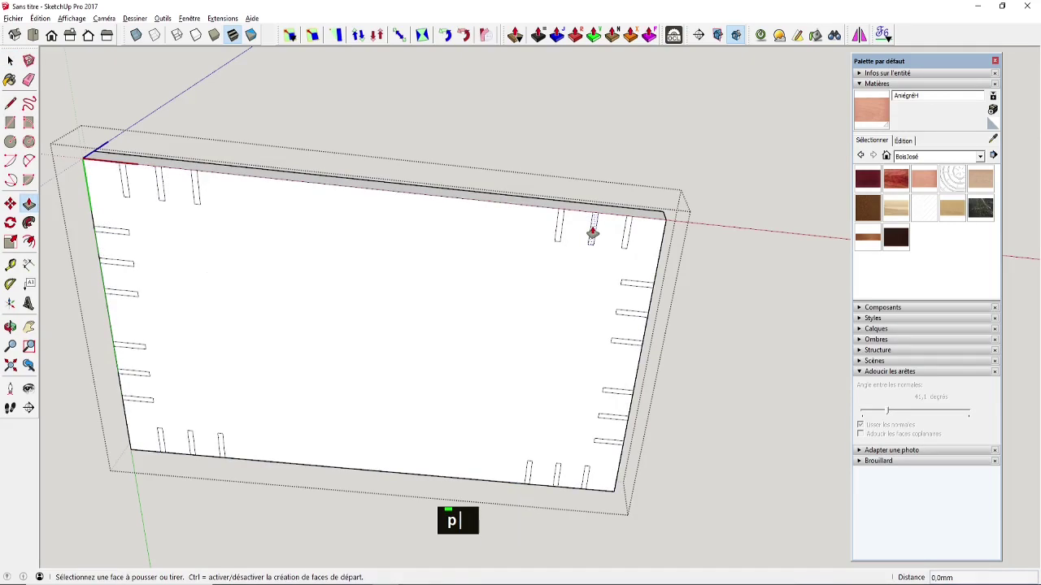
left_click(591, 233)
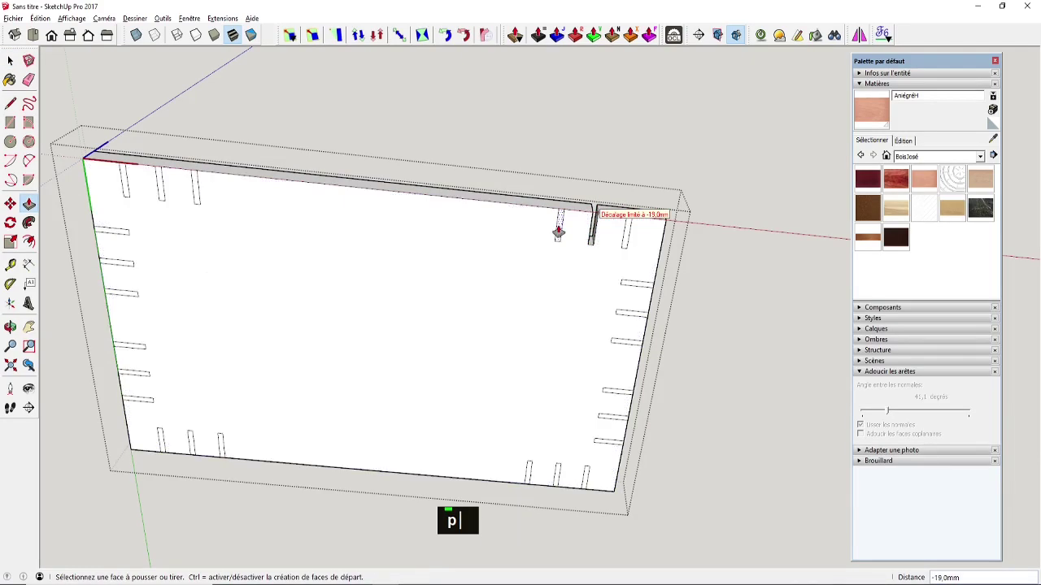
double_click(558, 233)
double_click(624, 231)
Step: Cut the six leg-strip notches 19 mm through the tabletop along the short edge farthest from the origin
left_click(635, 287)
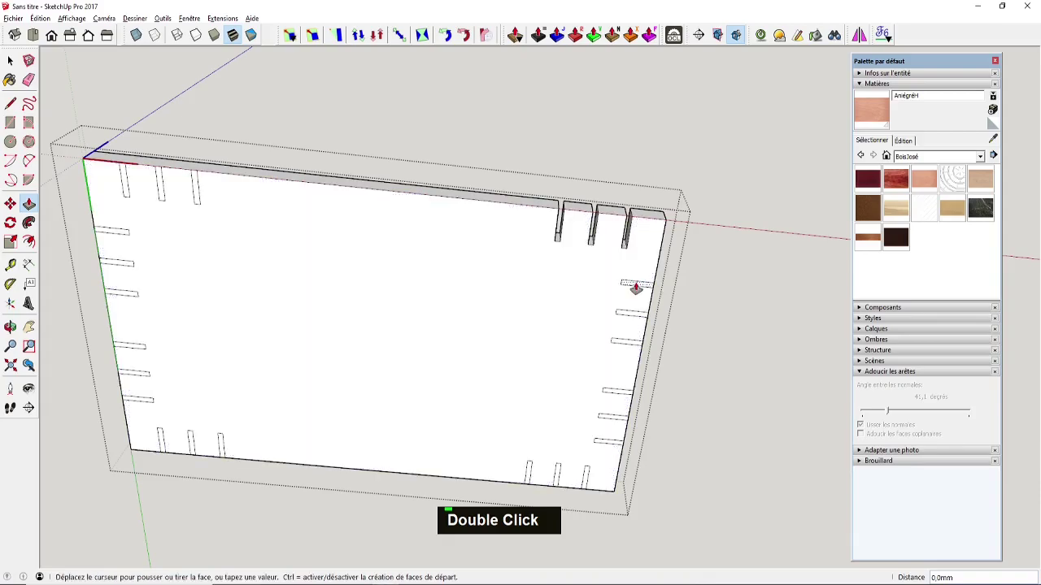
double_click(636, 284)
double_click(633, 314)
double_click(628, 341)
double_click(618, 392)
double_click(612, 417)
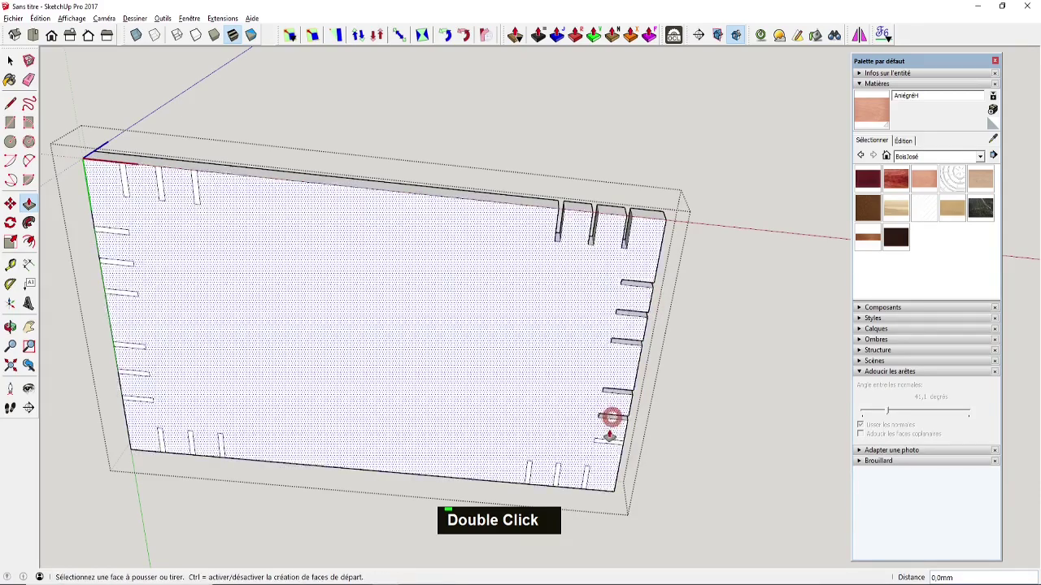
double_click(609, 440)
Step: Cut the six notches 19 mm through along the long edge opposite the red axis
double_click(585, 483)
double_click(557, 483)
double_click(528, 482)
double_click(221, 451)
double_click(191, 450)
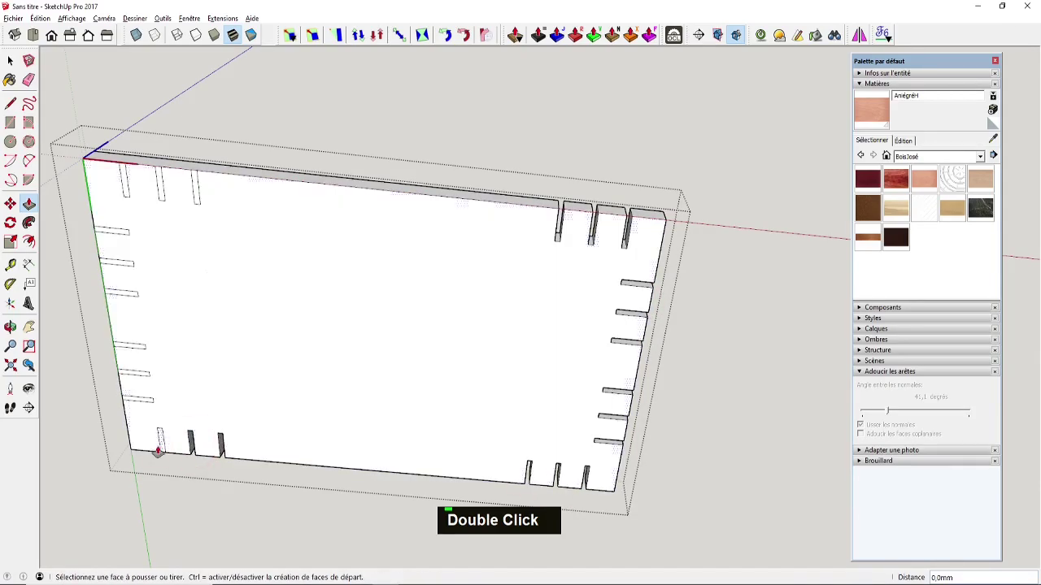
double_click(158, 450)
Step: Cut the six notches along the green-axis short edge and the remaining ones near the origin on the red-axis long edge, all 19 mm through
double_click(139, 399)
double_click(139, 374)
double_click(136, 347)
double_click(132, 292)
double_click(130, 264)
double_click(124, 232)
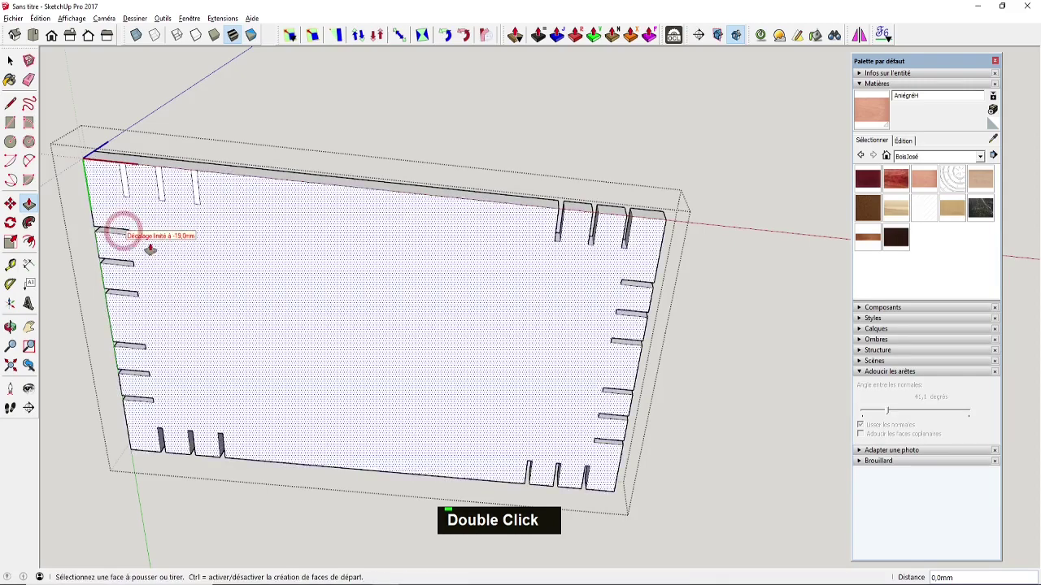
double_click(126, 181)
double_click(160, 182)
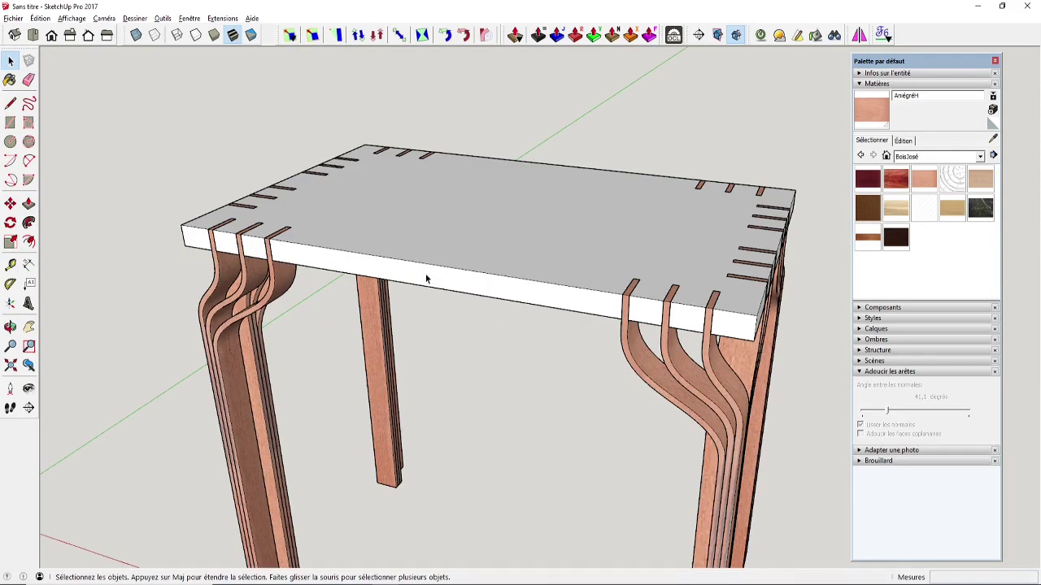
Step: Paint the whole tabletop with the black "Marbre" material from the BoisJosé collection
middle_click_drag(425, 279, 505, 287)
mouse_move(634, 269)
middle_mouse_down()
mouse_move(591, 193)
mouse_move(569, 204)
middle_mouse_up()
left_click(980, 208)
left_click(509, 220)
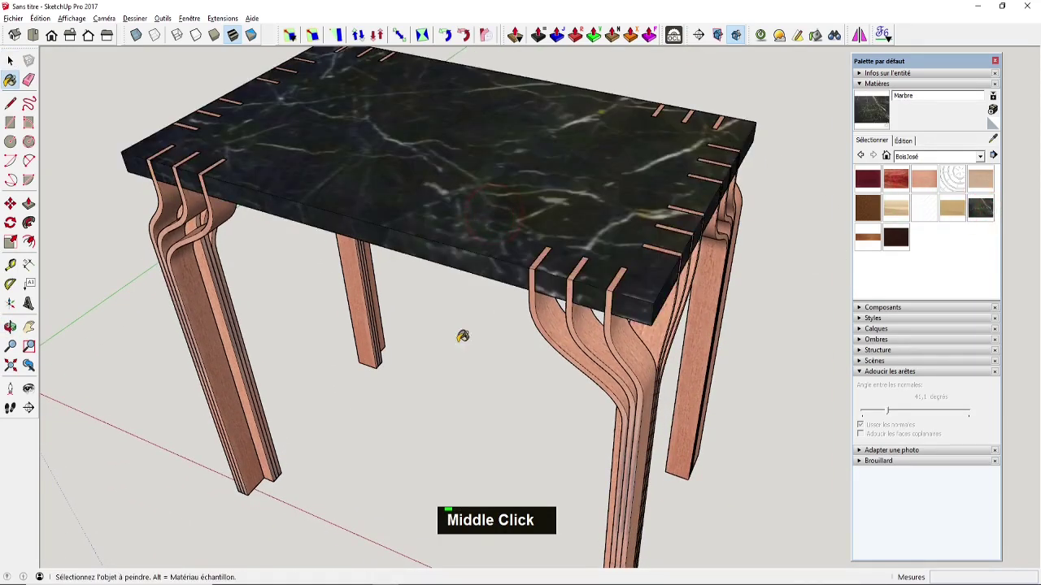
Step: Leave the Paint Bucket tool and hide the model axes
mouse_move(462, 336)
middle_mouse_down()
mouse_move(611, 336)
mouse_move(525, 309)
mouse_move(428, 314)
mouse_move(539, 376)
mouse_move(527, 364)
middle_mouse_up()
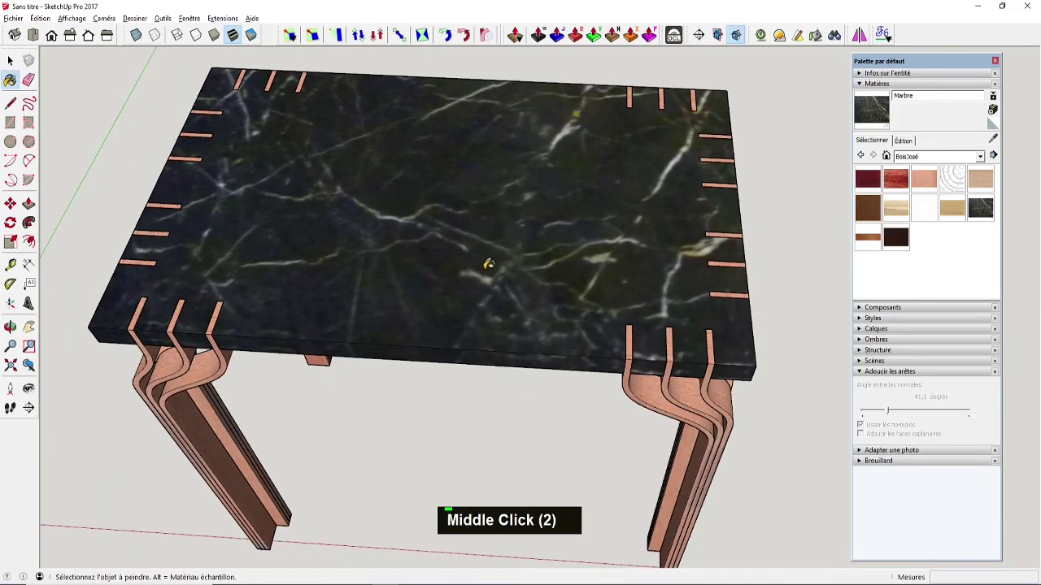
middle_click_drag(574, 299, 538, 185, "shift")
scroll(532, 214, "down", 3)
scroll(439, 260, "down", 3)
key("space")
left_click(71, 18)
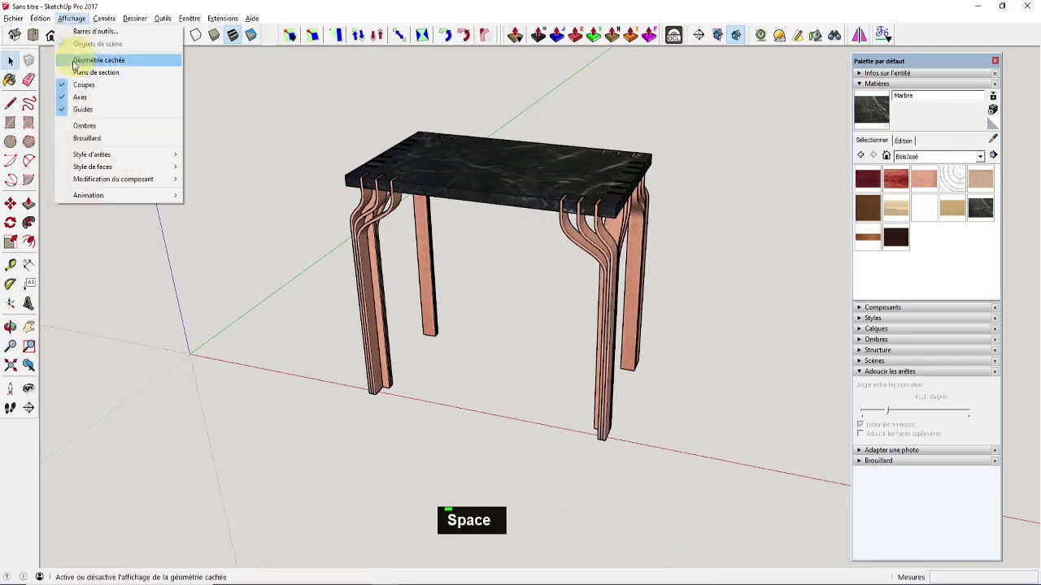
left_click(62, 98)
Step: Examine the finished table from several angles, including how the leg strips fit into the tabletop notches
mouse_move(534, 307)
middle_mouse_down()
mouse_move(477, 360)
mouse_move(414, 371)
middle_mouse_up()
scroll(435, 343, "up", 1)
middle_click_drag(483, 290, 417, 303)
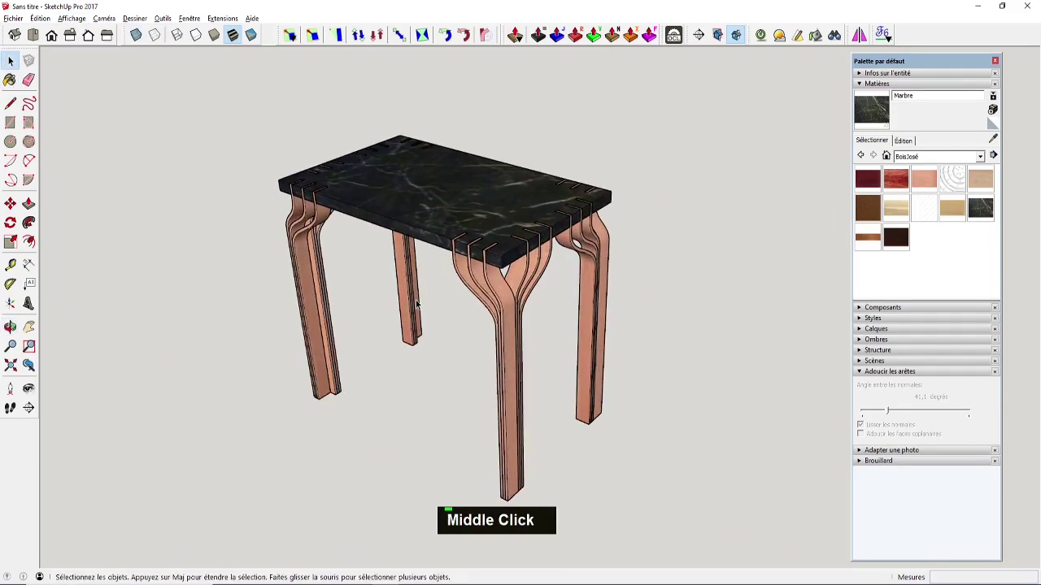
middle_click_drag(457, 256, 448, 179)
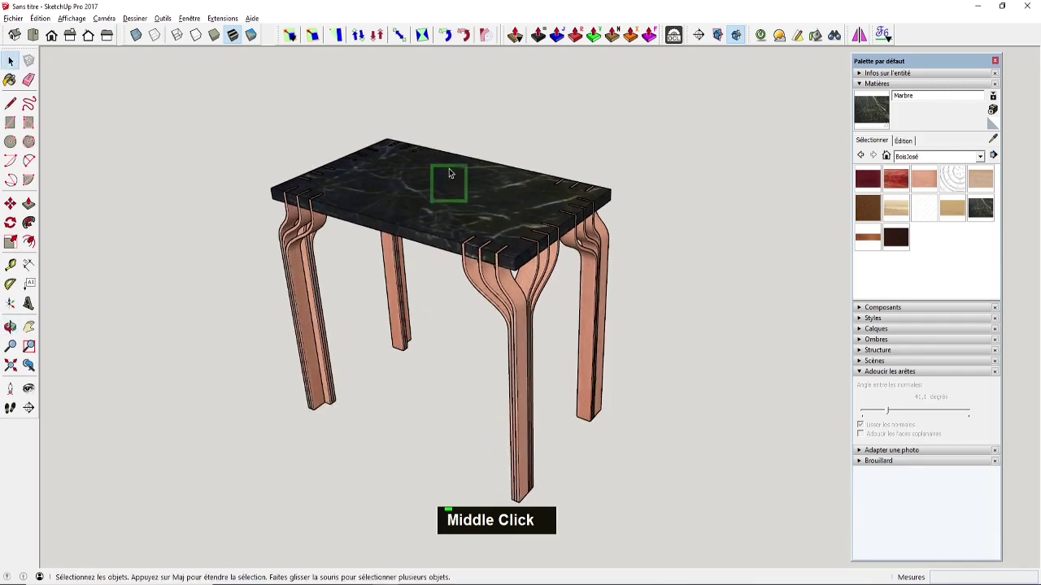
scroll(449, 169, "up", 1)
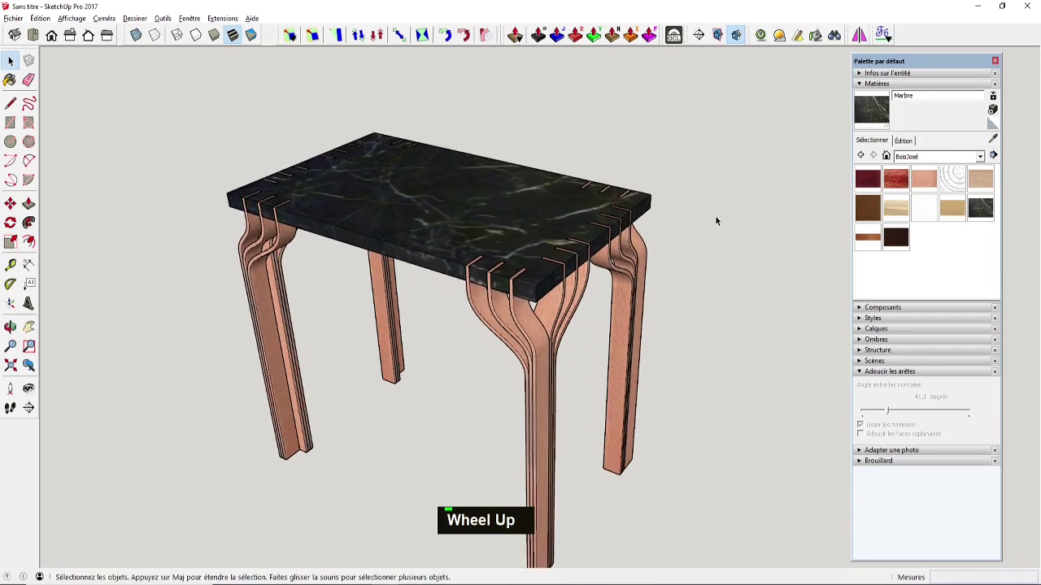
key("space")
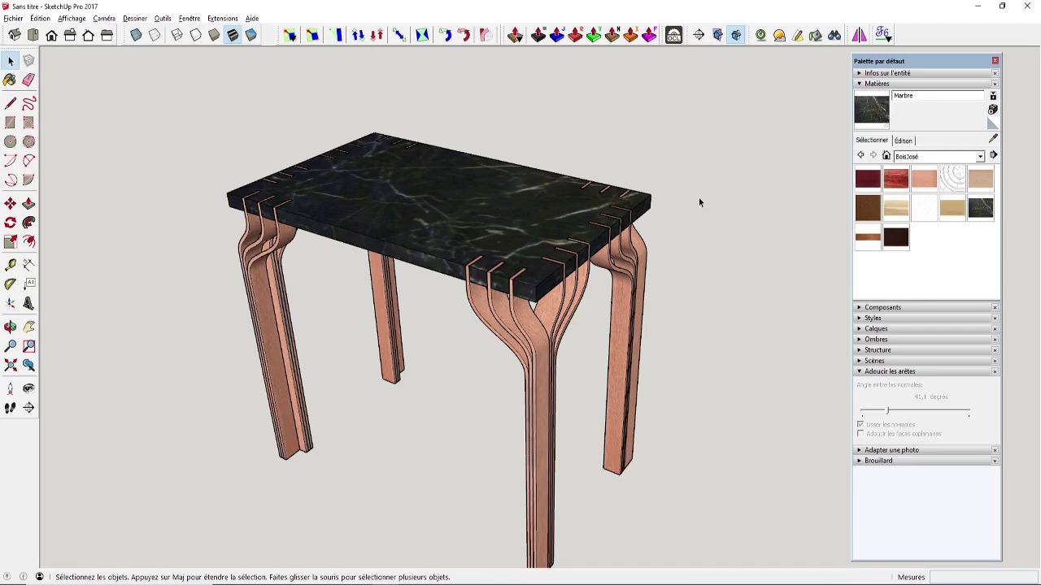
key("alt")
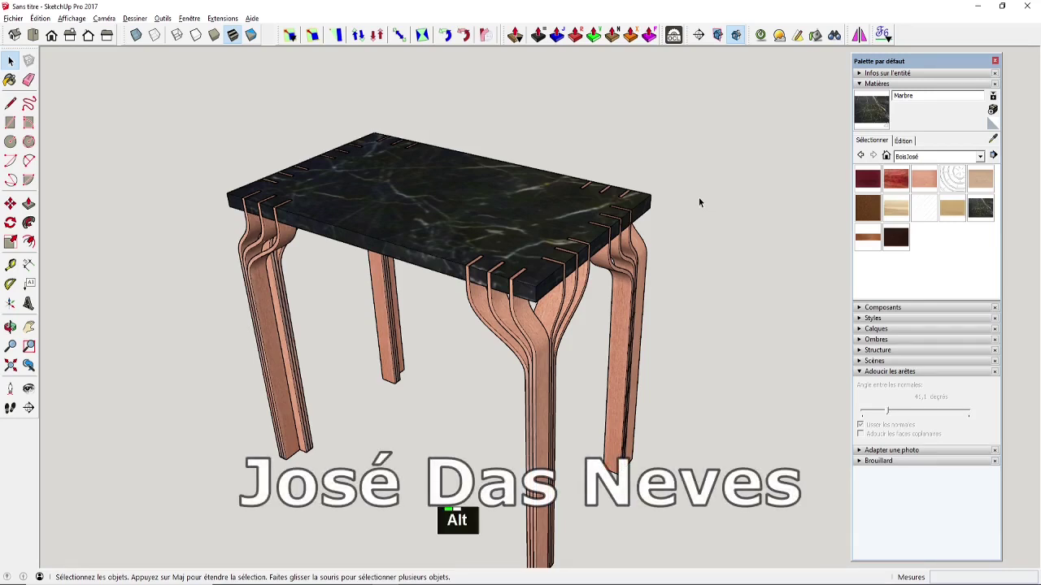